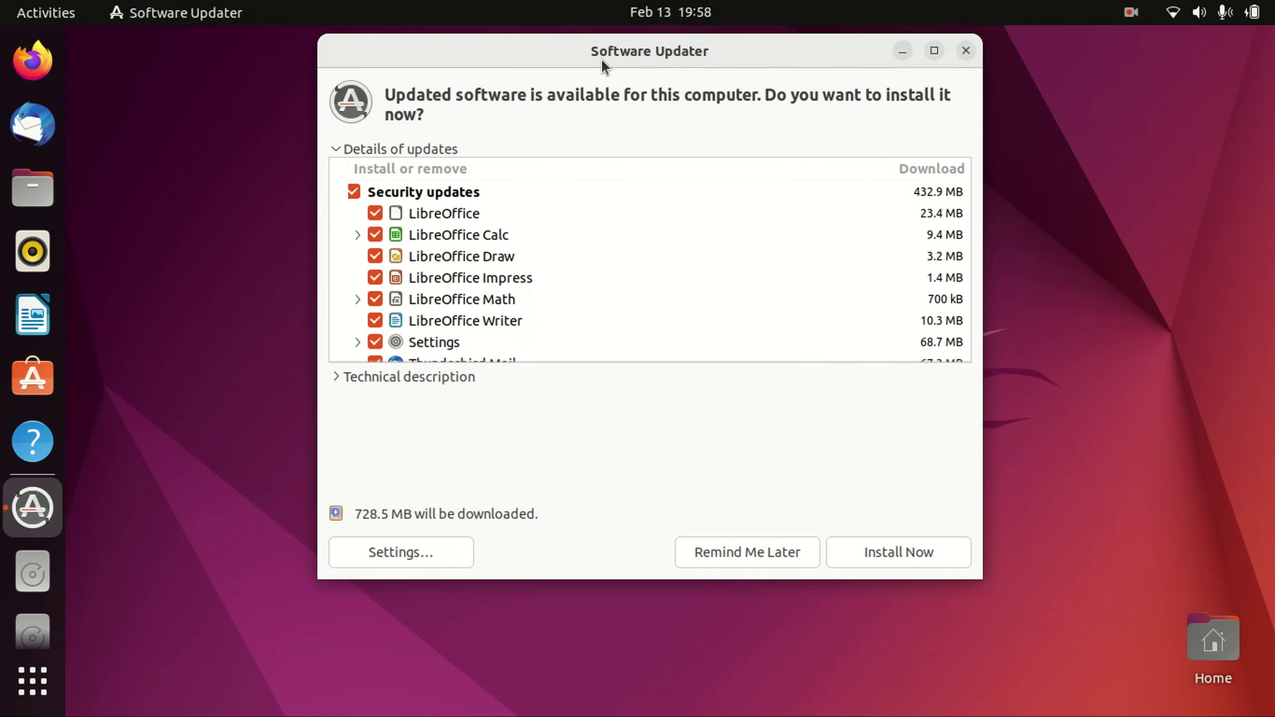
Move the Software Updater window and scroll through the 728.5 MB update details list
{"action": "left_click_drag", "start_coordinate": [602, 58], "coordinate": [639, 76]}
{"action": "left_click_drag", "start_coordinate": [1004, 205], "coordinate": [996, 357]}
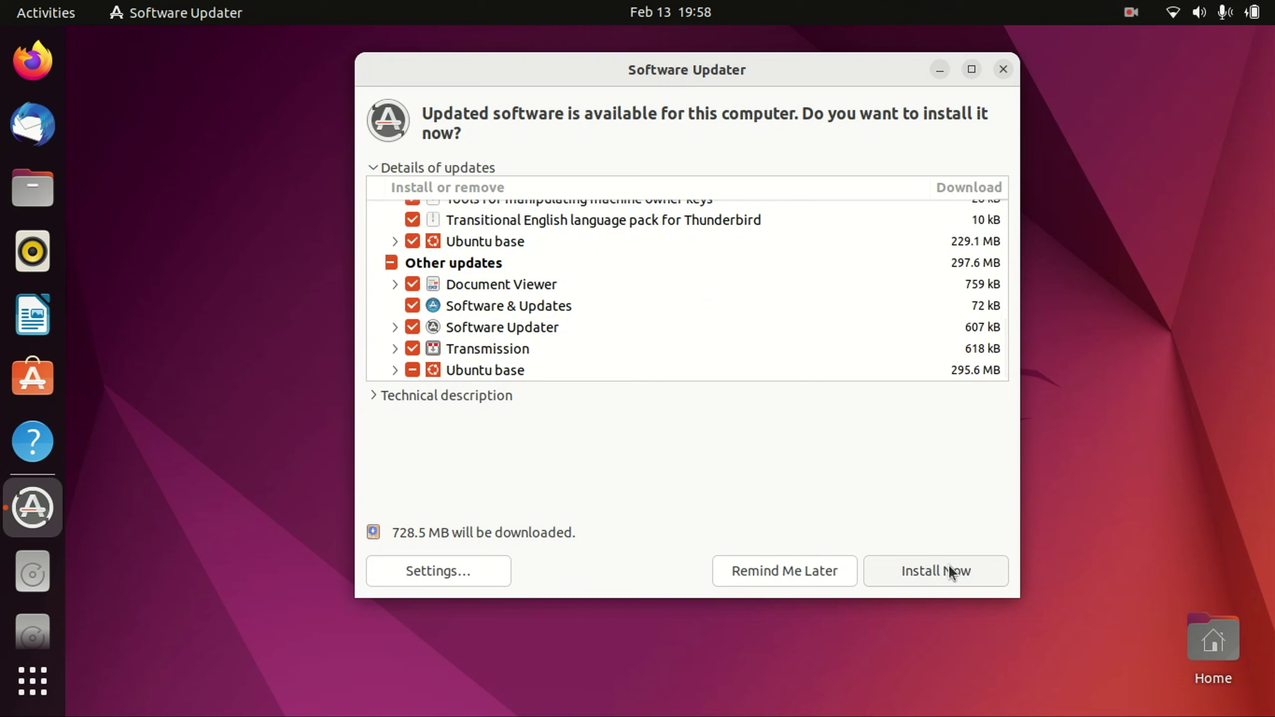
Install the updates after authenticating with the account password, view download details, then cancel
{"action": "left_click", "coordinate": [932, 570]}
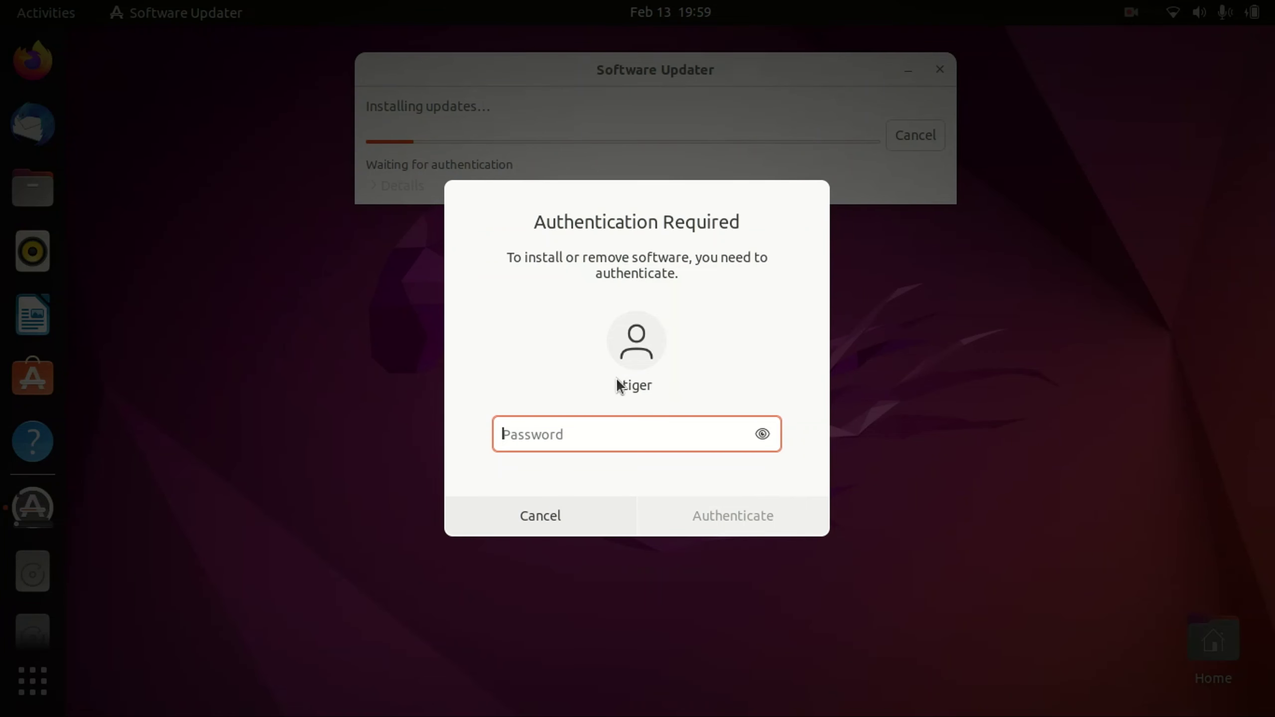
{"action": "left_click", "coordinate": [763, 527]}
{"action": "left_click", "coordinate": [370, 233]}
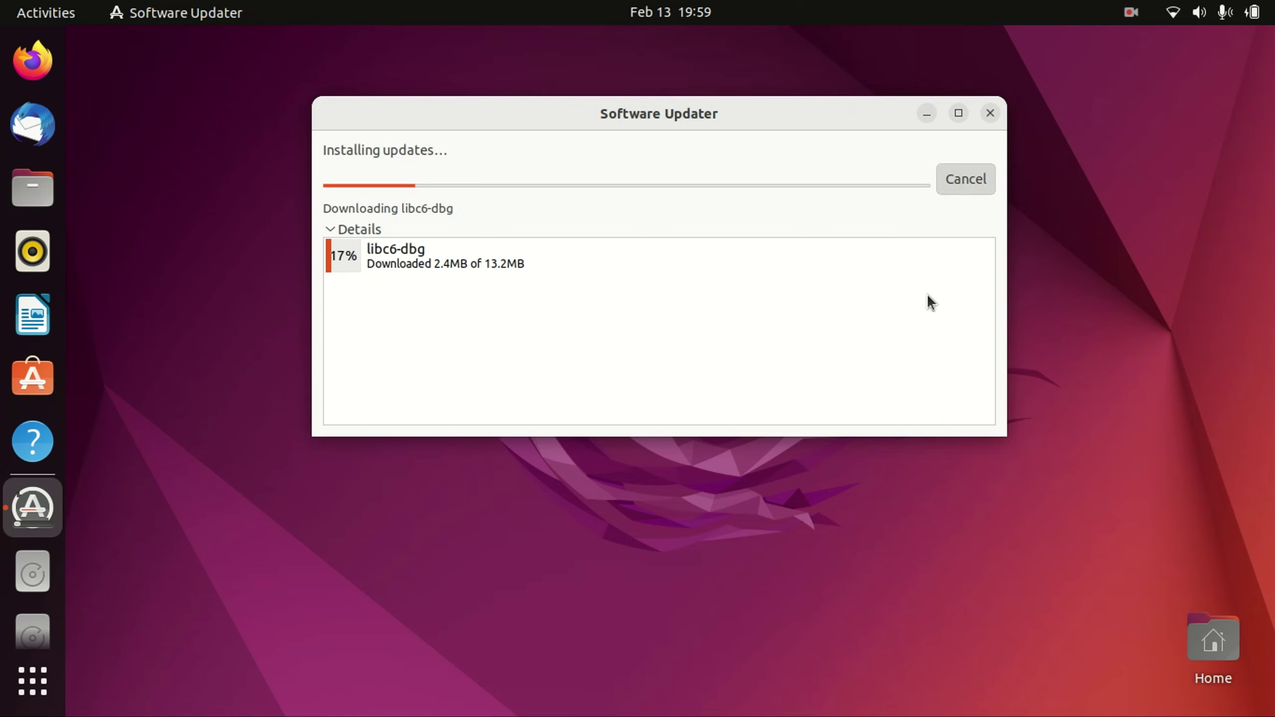
{"action": "key", "text": "Escape"}
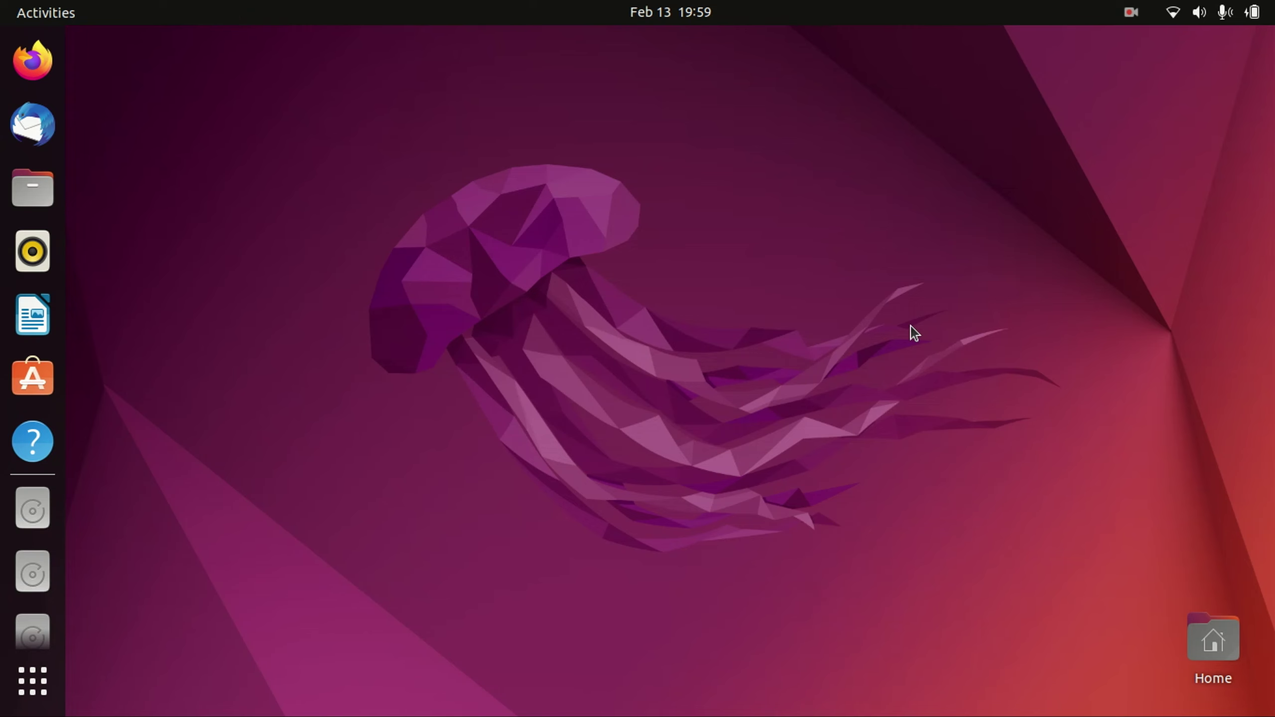
Relaunch Software Updater by searching 'soft' in the Activities overview
{"action": "key", "text": "super"}
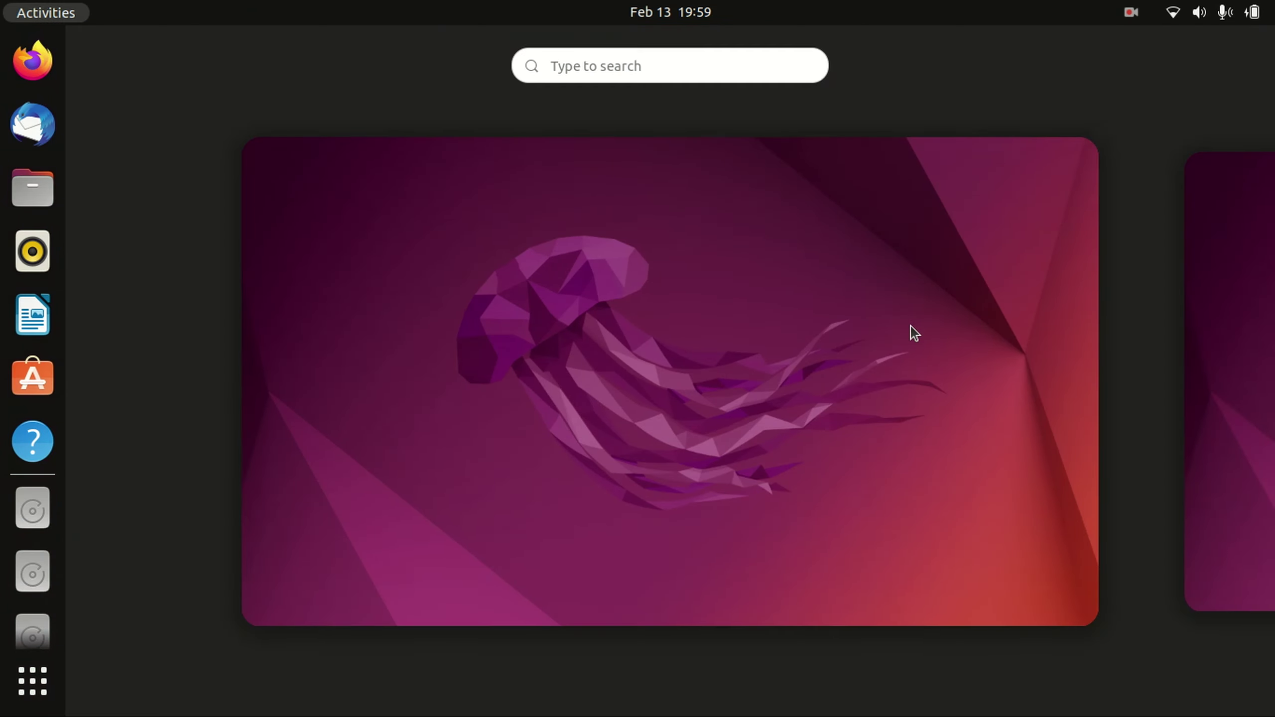
{"action": "type", "text": "soft"}
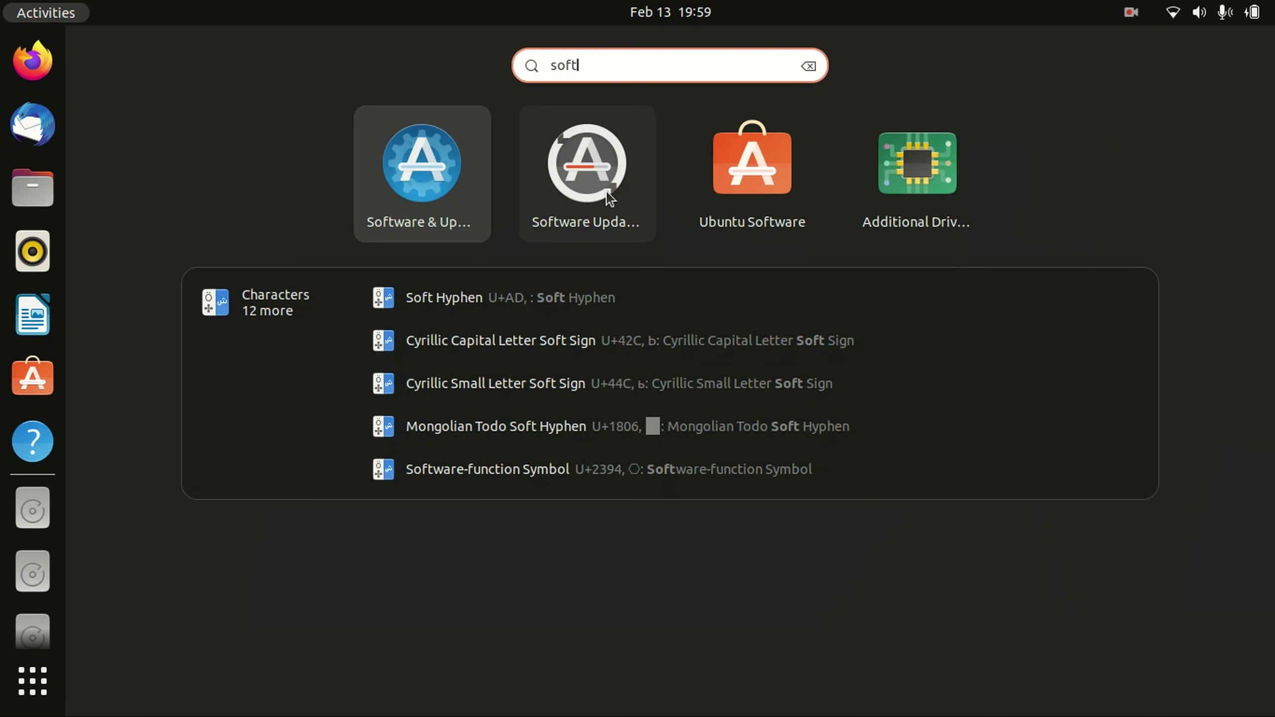
{"action": "left_click", "coordinate": [604, 176]}
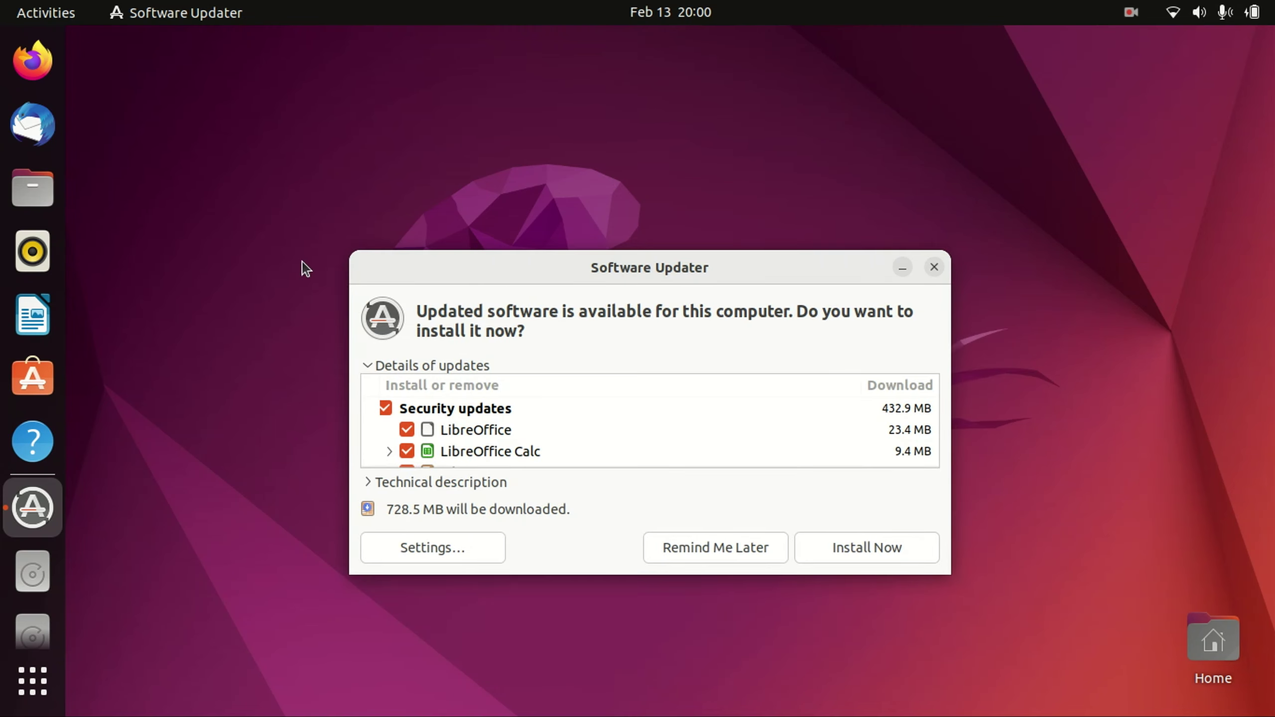
Move the updater window, open its Settings, and reposition the Software & Updates dialog
{"action": "left_click_drag", "start_coordinate": [398, 180], "coordinate": [409, 102]}
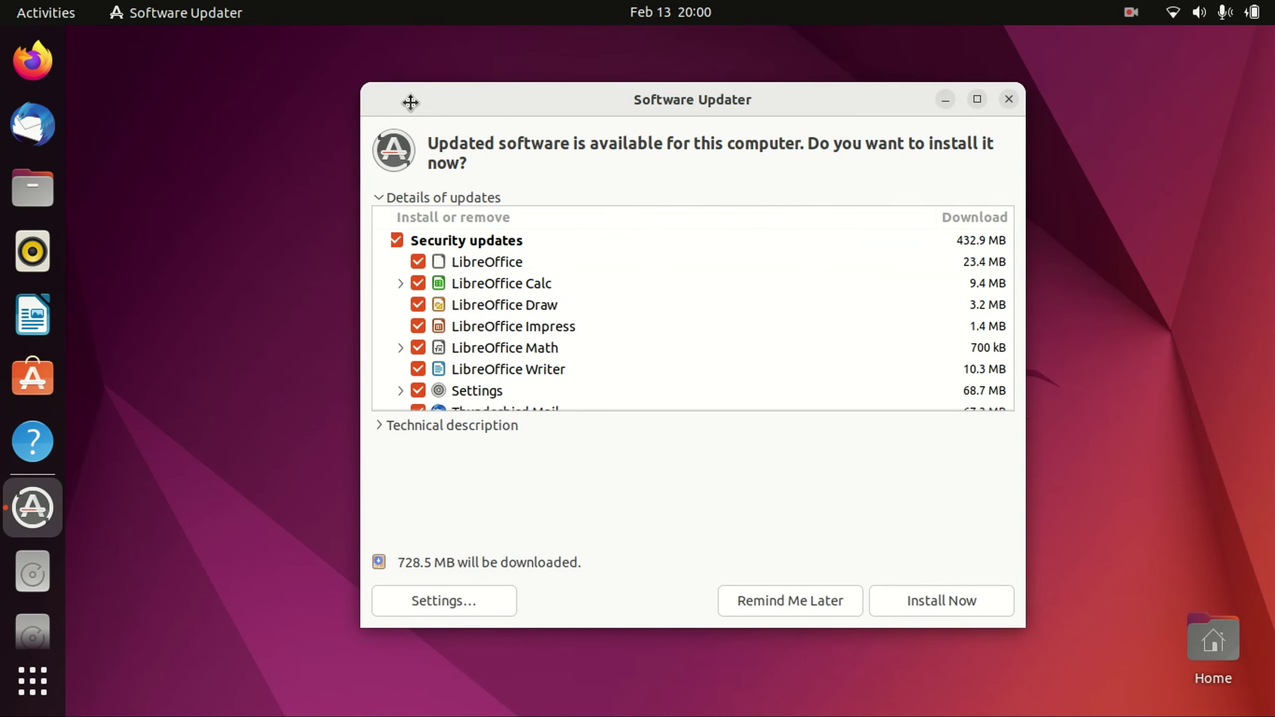
{"action": "left_click", "coordinate": [438, 598]}
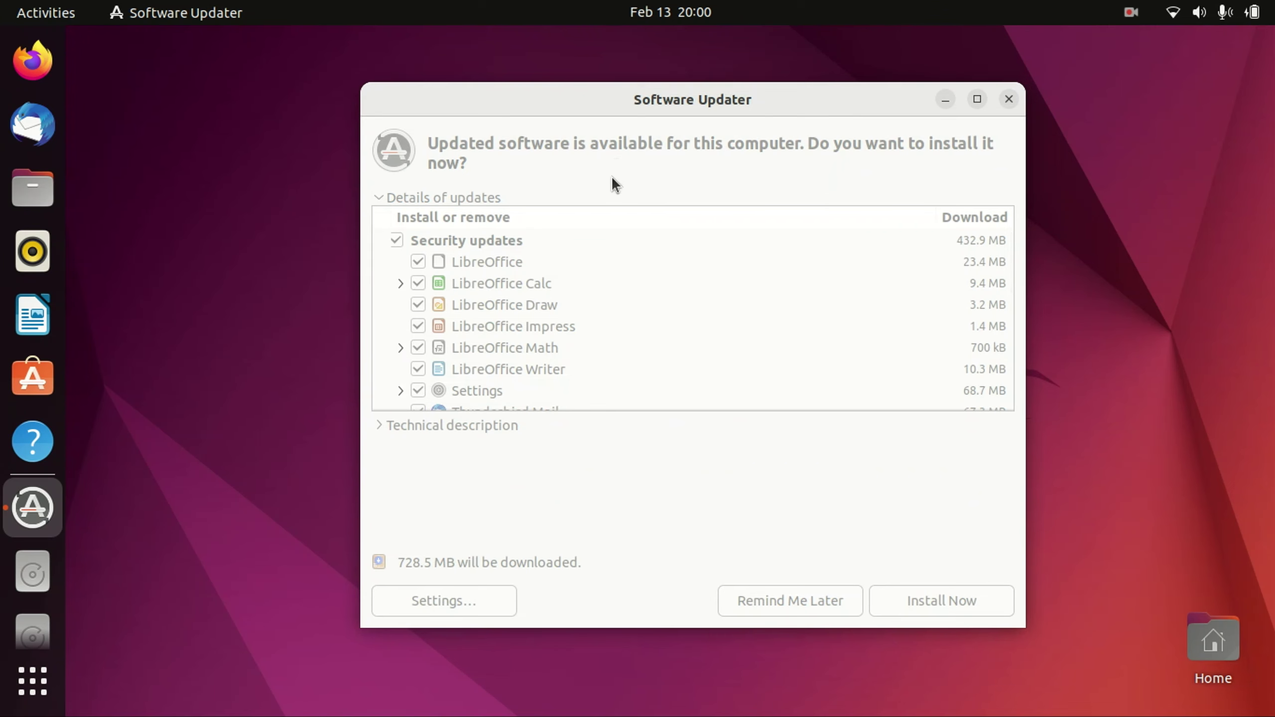
{"action": "left_click_drag", "start_coordinate": [619, 144], "coordinate": [565, 107]}
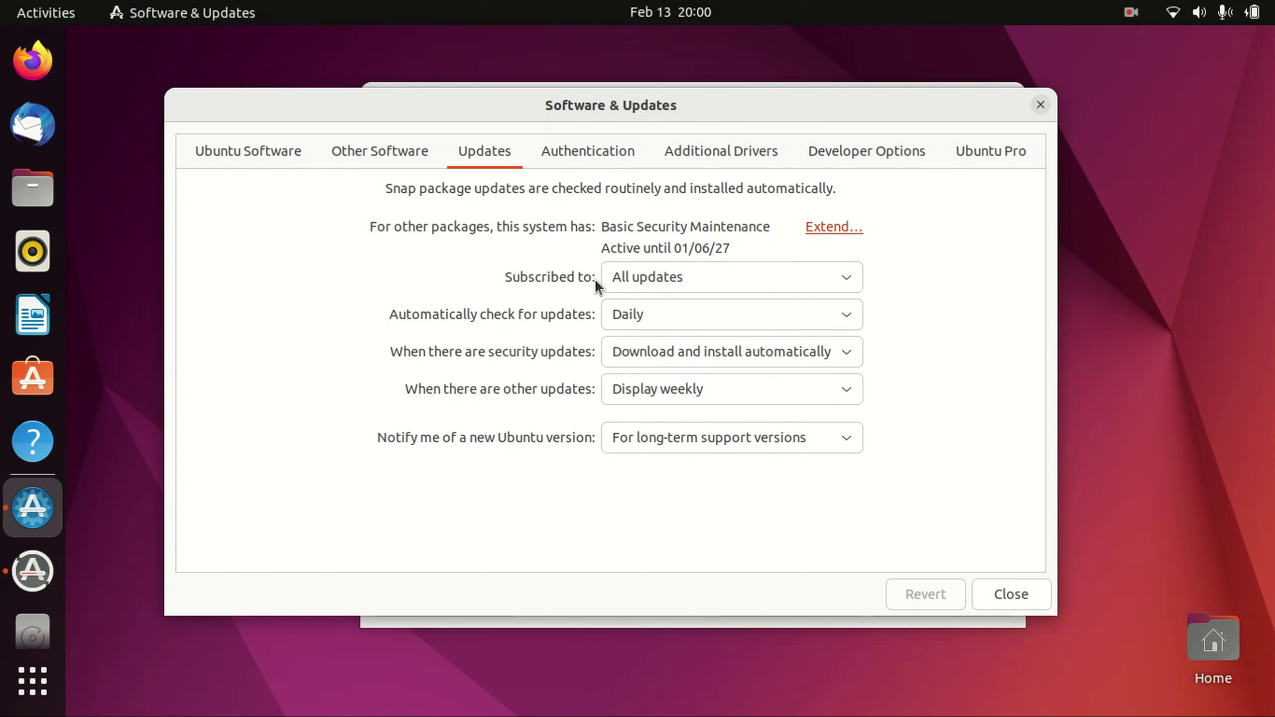
{"action": "left_click", "coordinate": [637, 272]}
{"action": "left_click", "coordinate": [574, 279]}
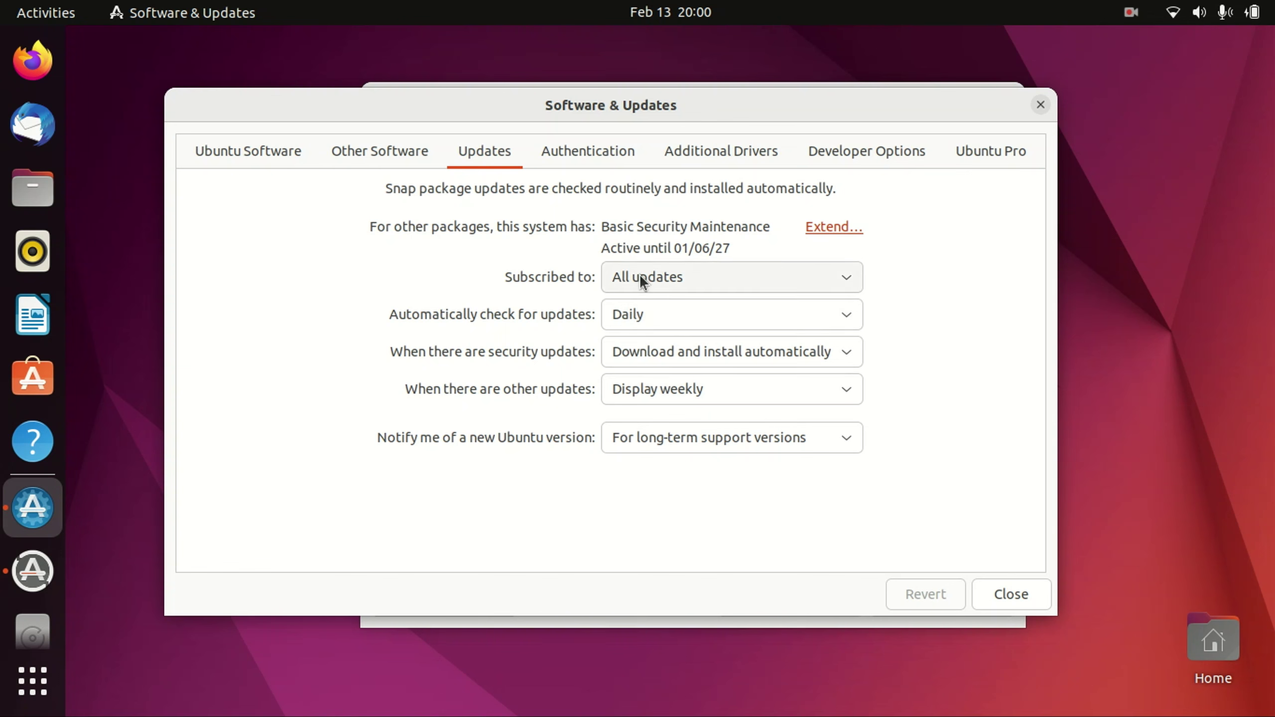
{"action": "left_click", "coordinate": [652, 276]}
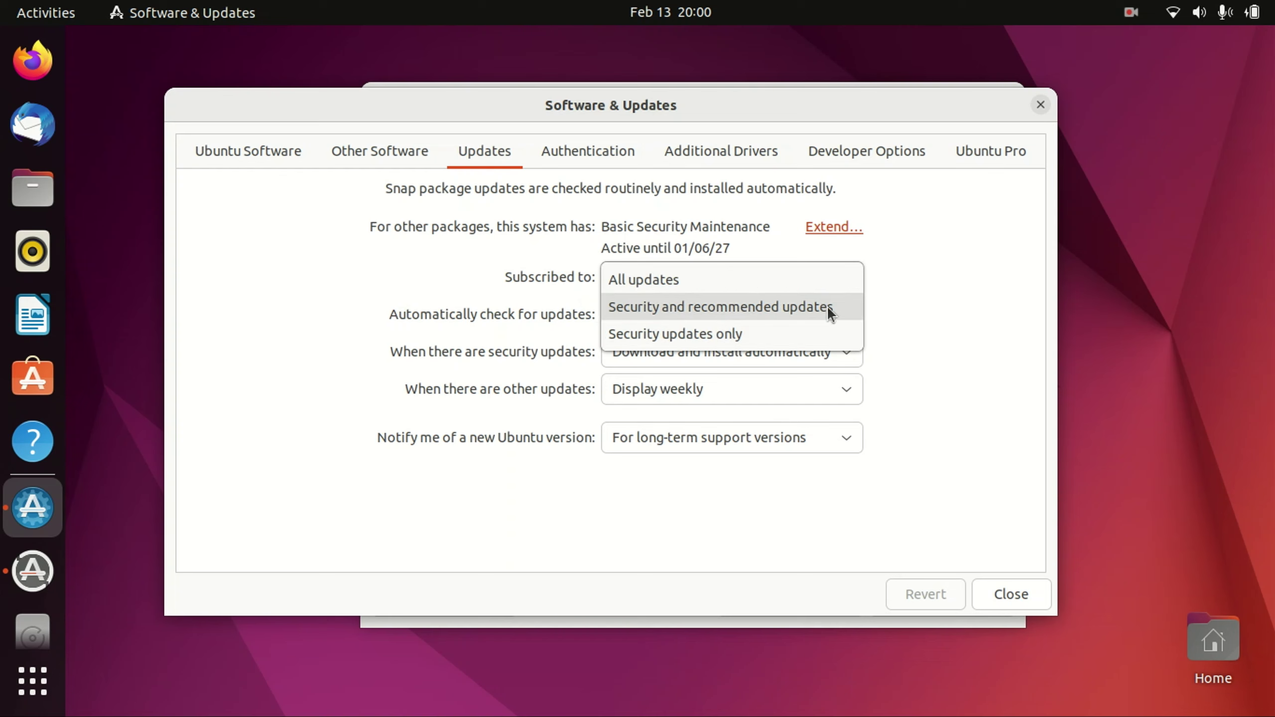
{"action": "left_click", "coordinate": [689, 271]}
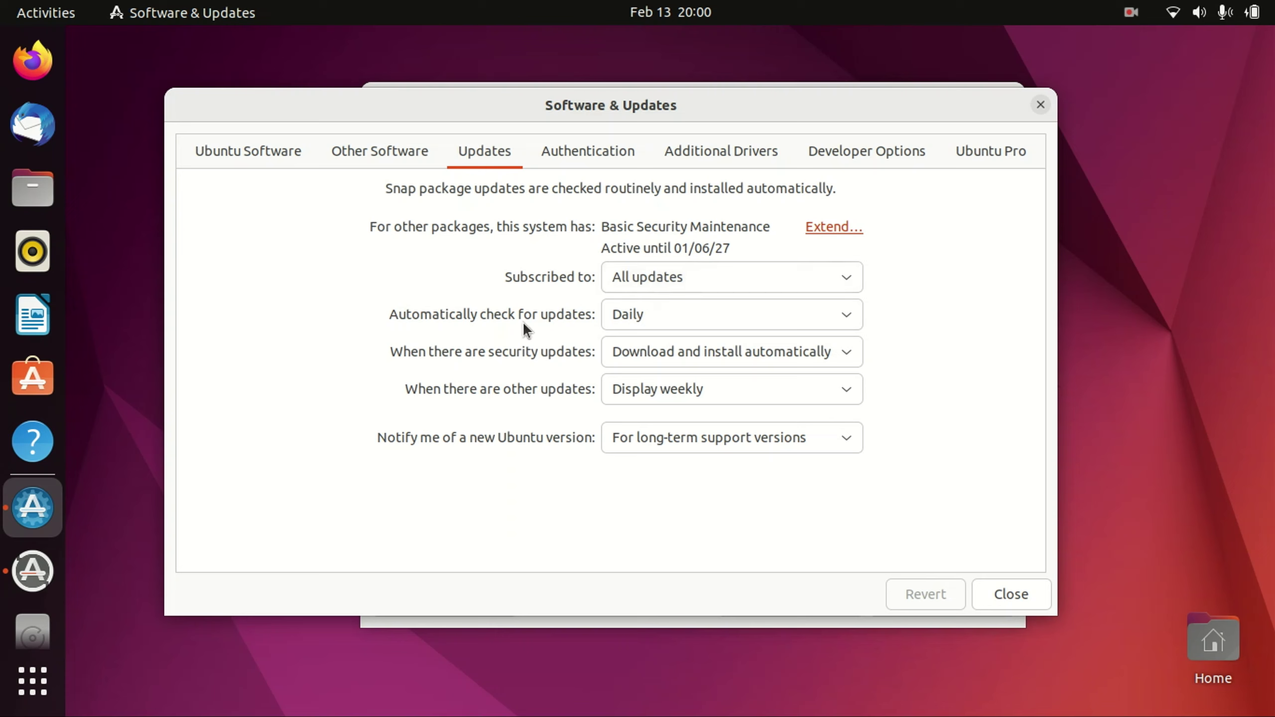
{"action": "left_click", "coordinate": [661, 317]}
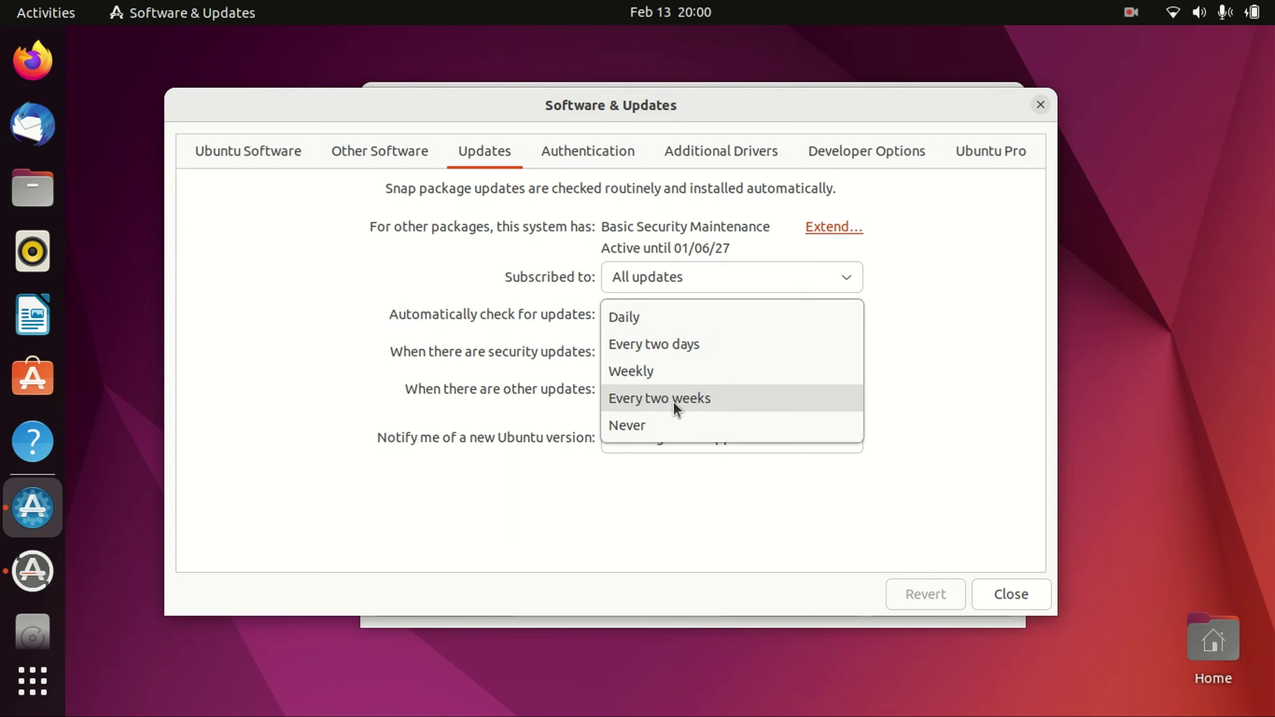
{"action": "left_click", "coordinate": [552, 365]}
{"action": "left_click", "coordinate": [663, 352]}
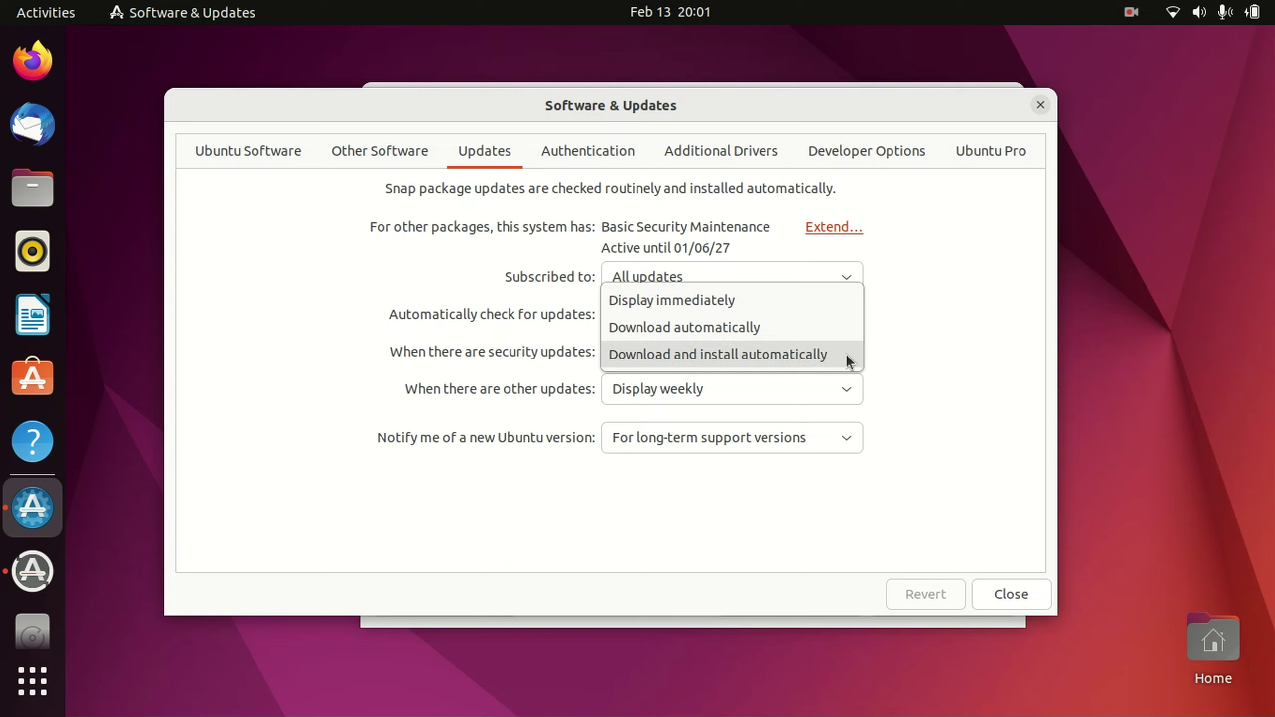
{"action": "left_click", "coordinate": [508, 356]}
{"action": "left_click", "coordinate": [697, 354]}
{"action": "left_click", "coordinate": [551, 380]}
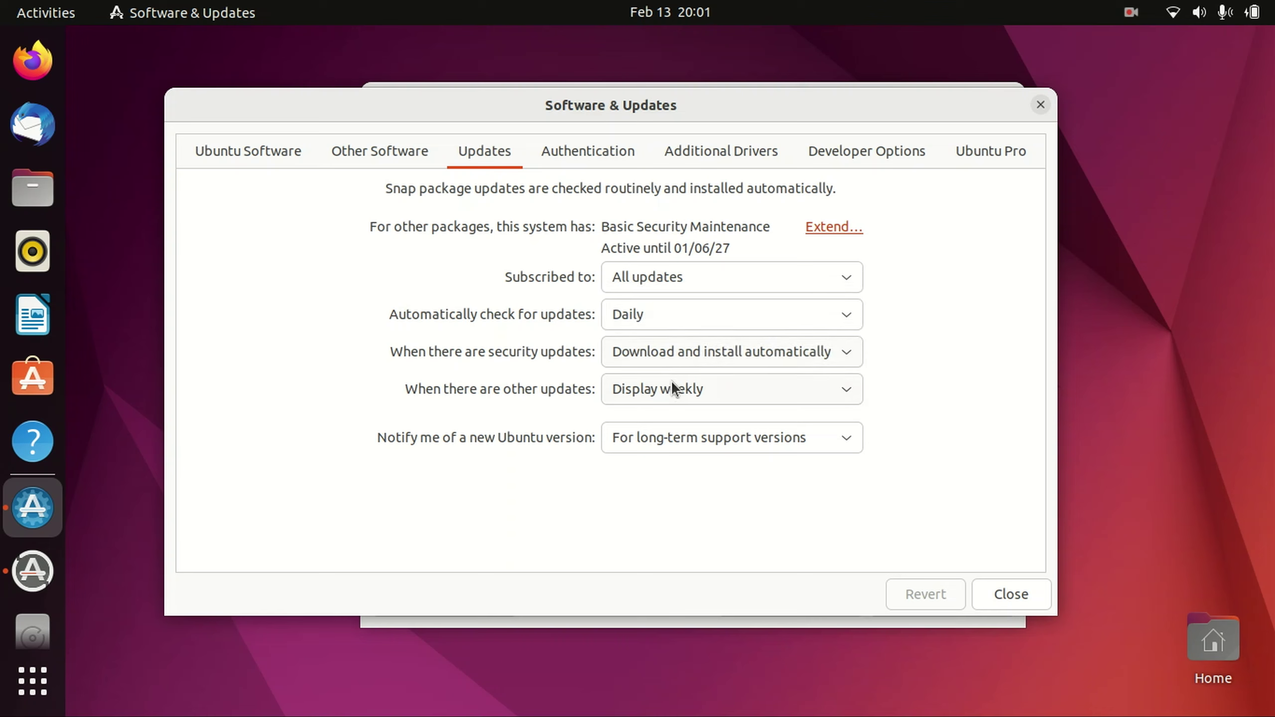
Review other-updates and new-version options, keeping Display weekly and long-term support versions
{"action": "left_click", "coordinate": [666, 392]}
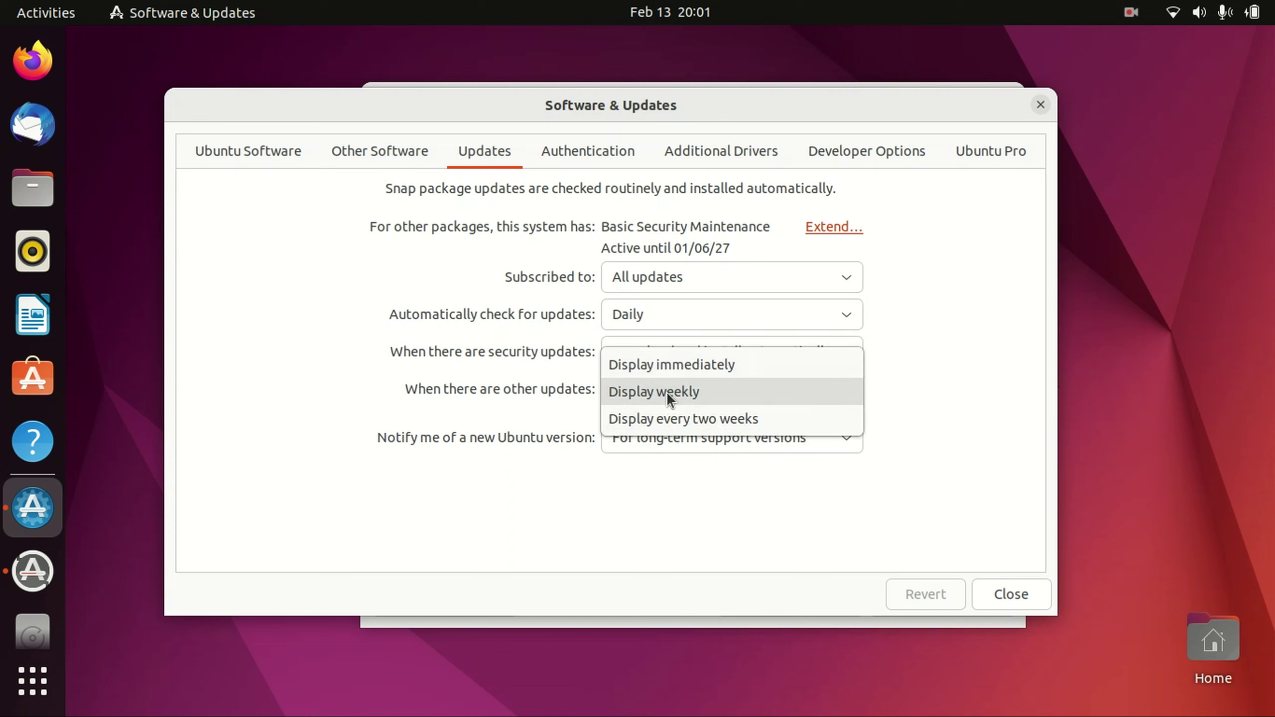
{"action": "left_click", "coordinate": [582, 405]}
{"action": "left_click", "coordinate": [680, 390]}
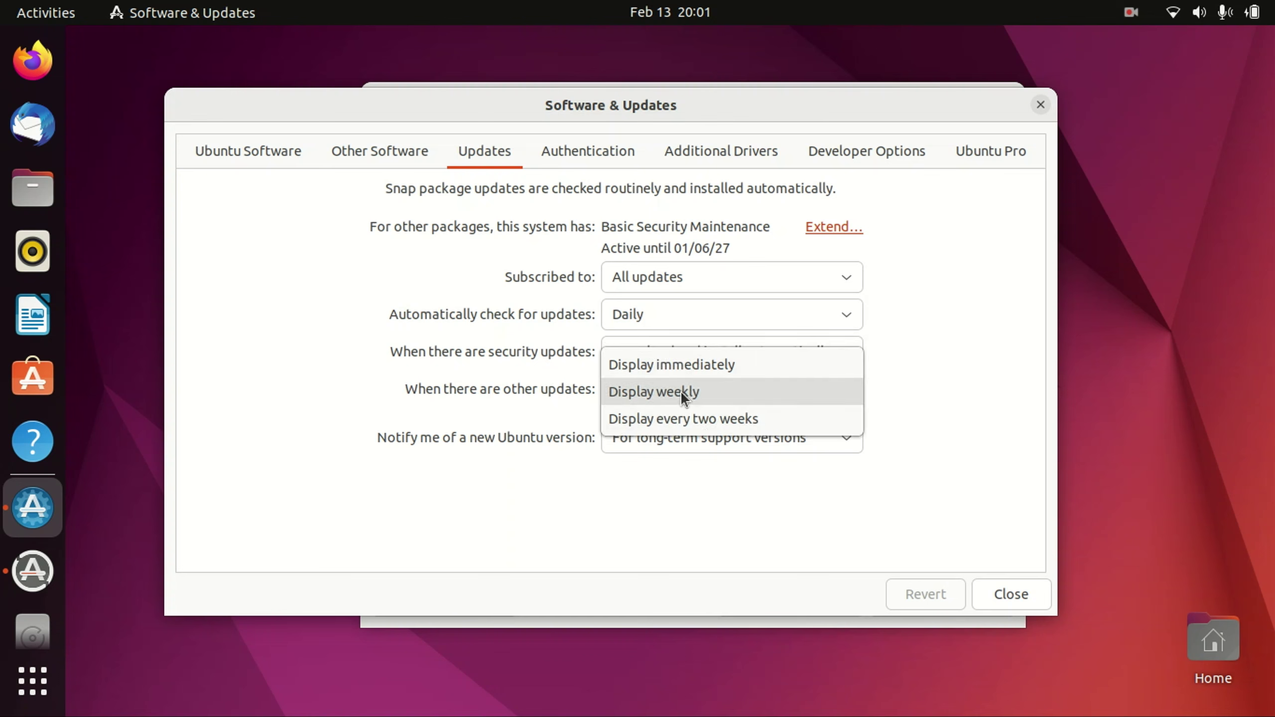
{"action": "left_click", "coordinate": [538, 407]}
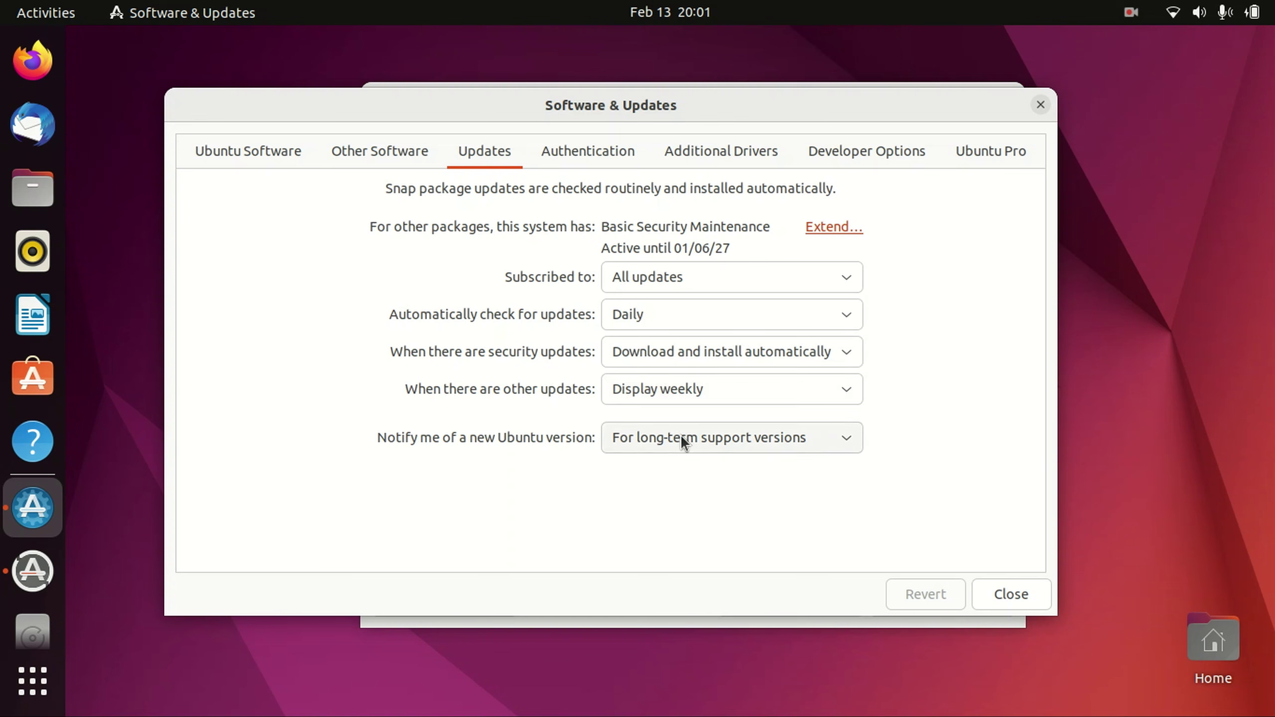
{"action": "left_click", "coordinate": [681, 441]}
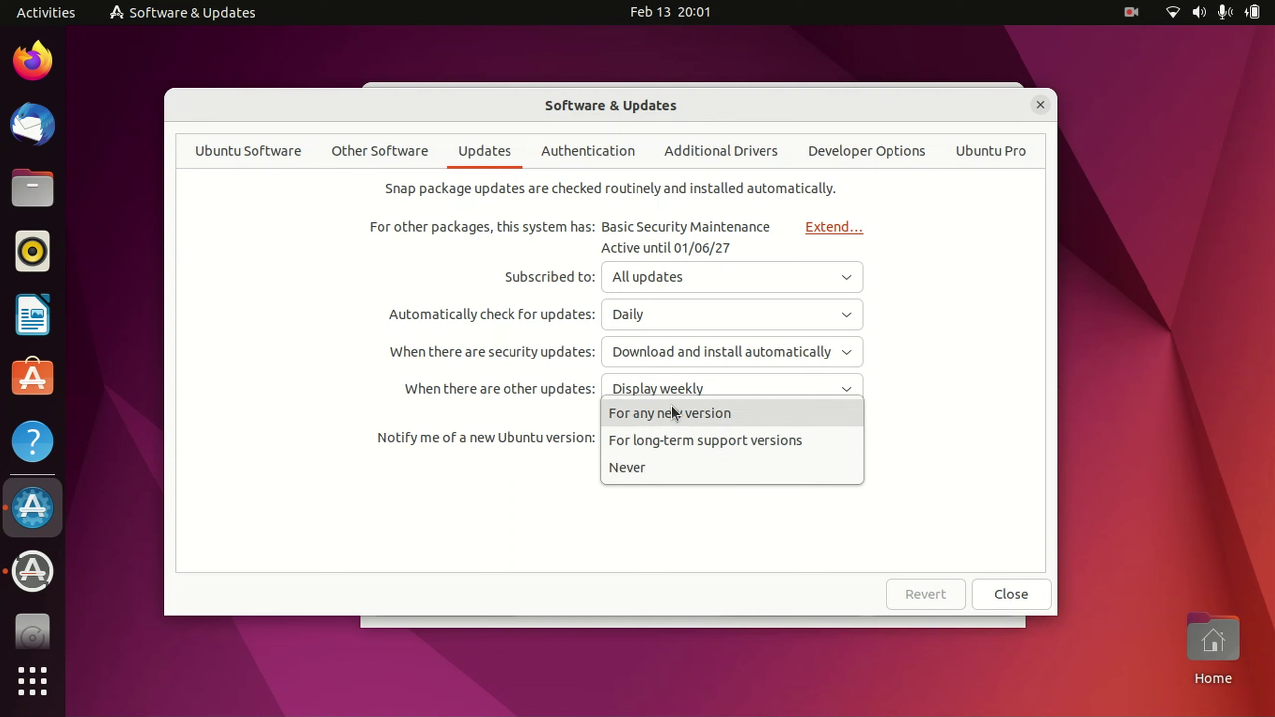
{"action": "left_click", "coordinate": [652, 440]}
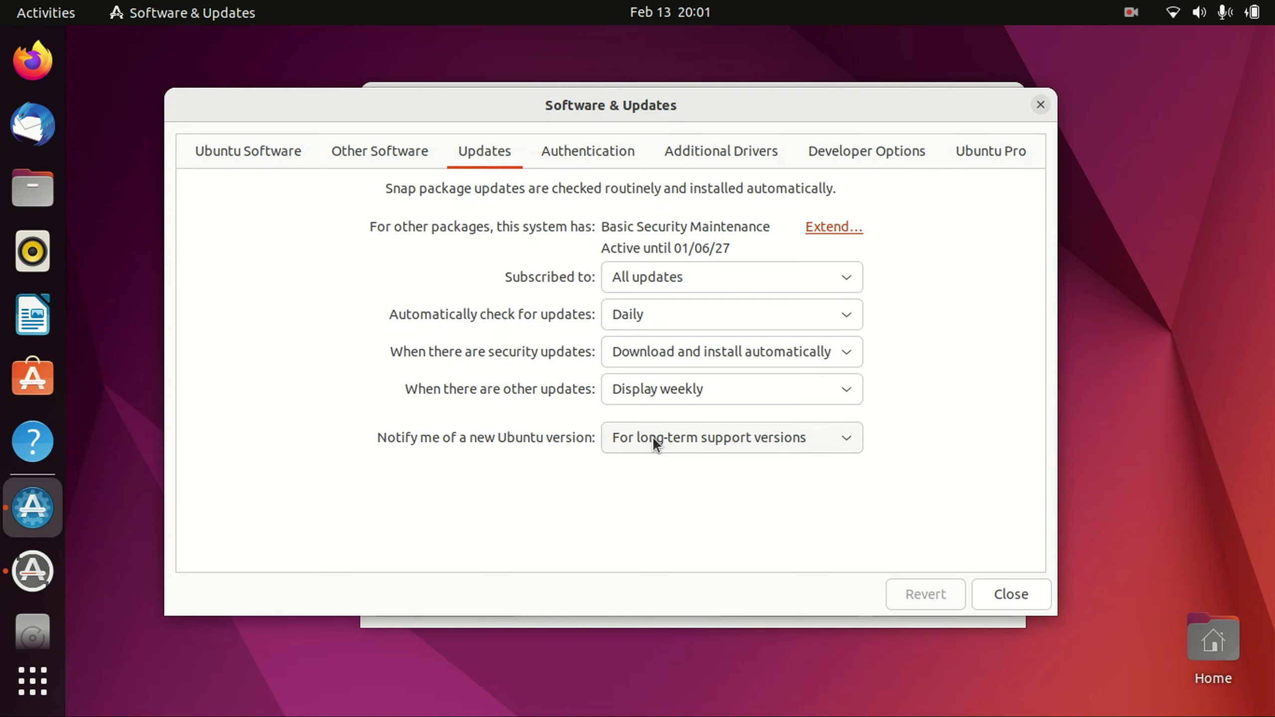
{"action": "left_click", "coordinate": [653, 436]}
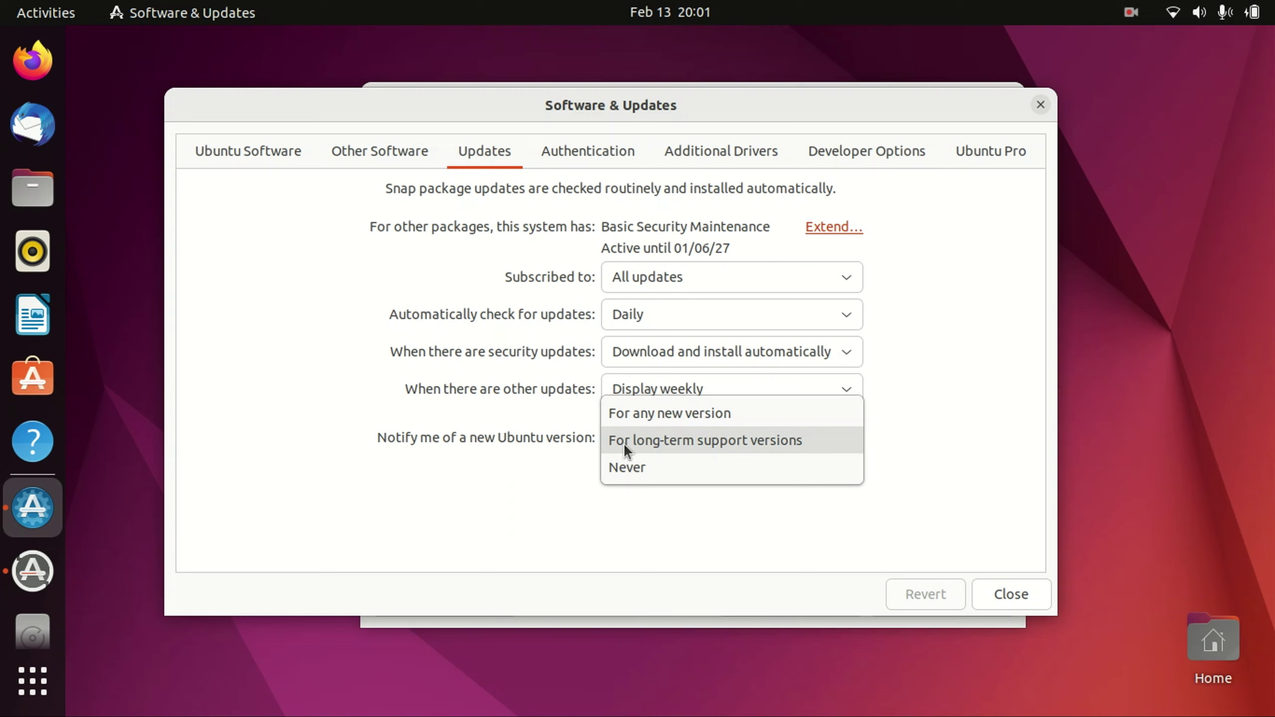
{"action": "left_click", "coordinate": [731, 442]}
{"action": "left_click", "coordinate": [719, 440]}
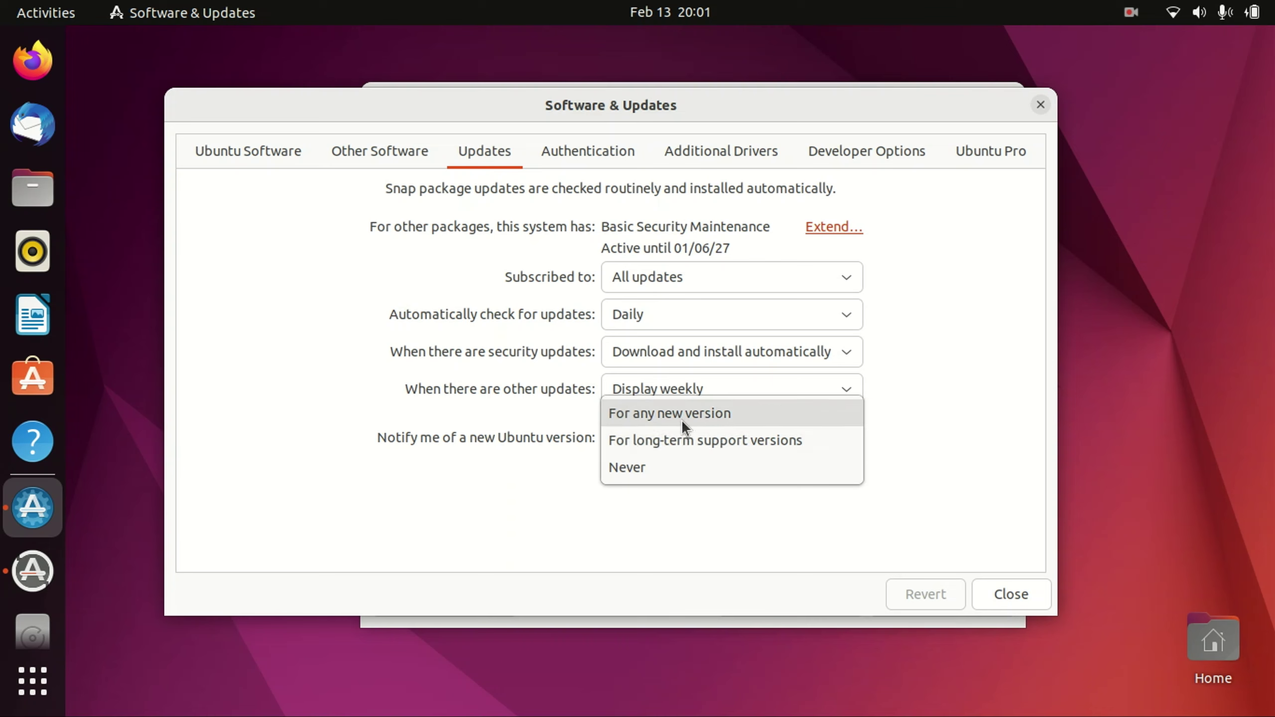
{"action": "left_click", "coordinate": [526, 435]}
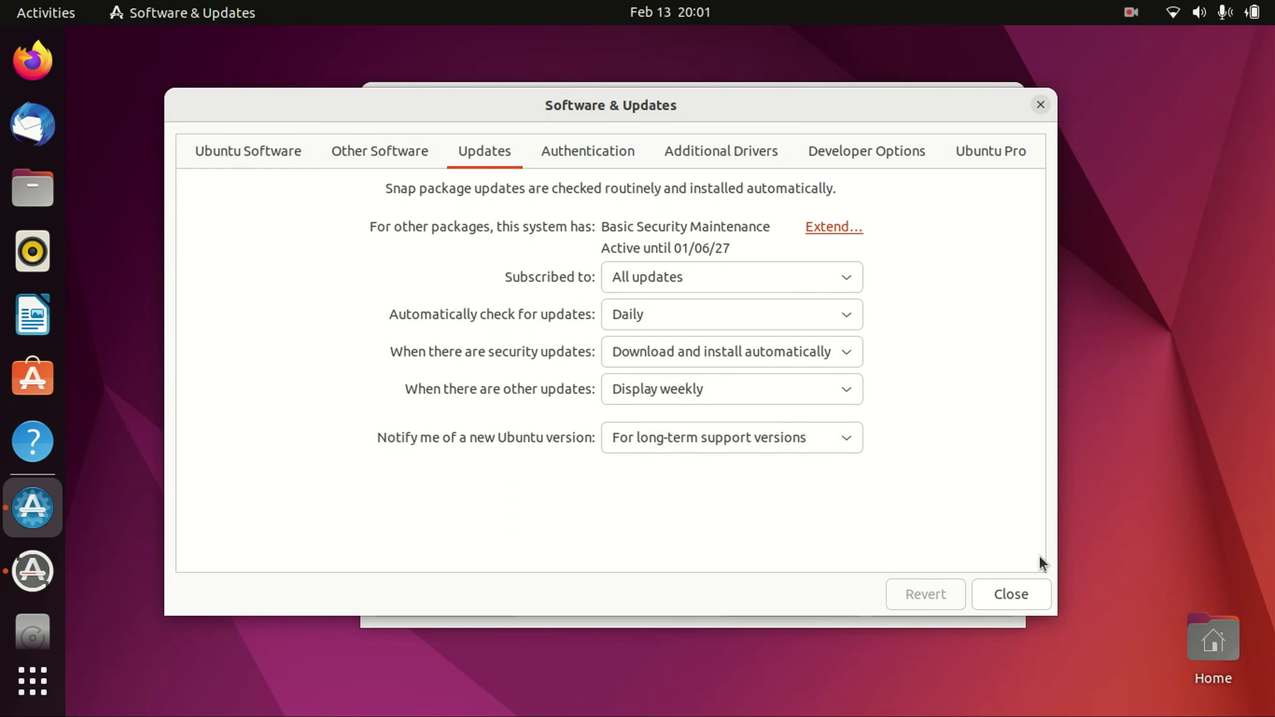
Close the update settings and dismiss Software Updater with Alt+F4 without installing
{"action": "left_click", "coordinate": [1019, 594]}
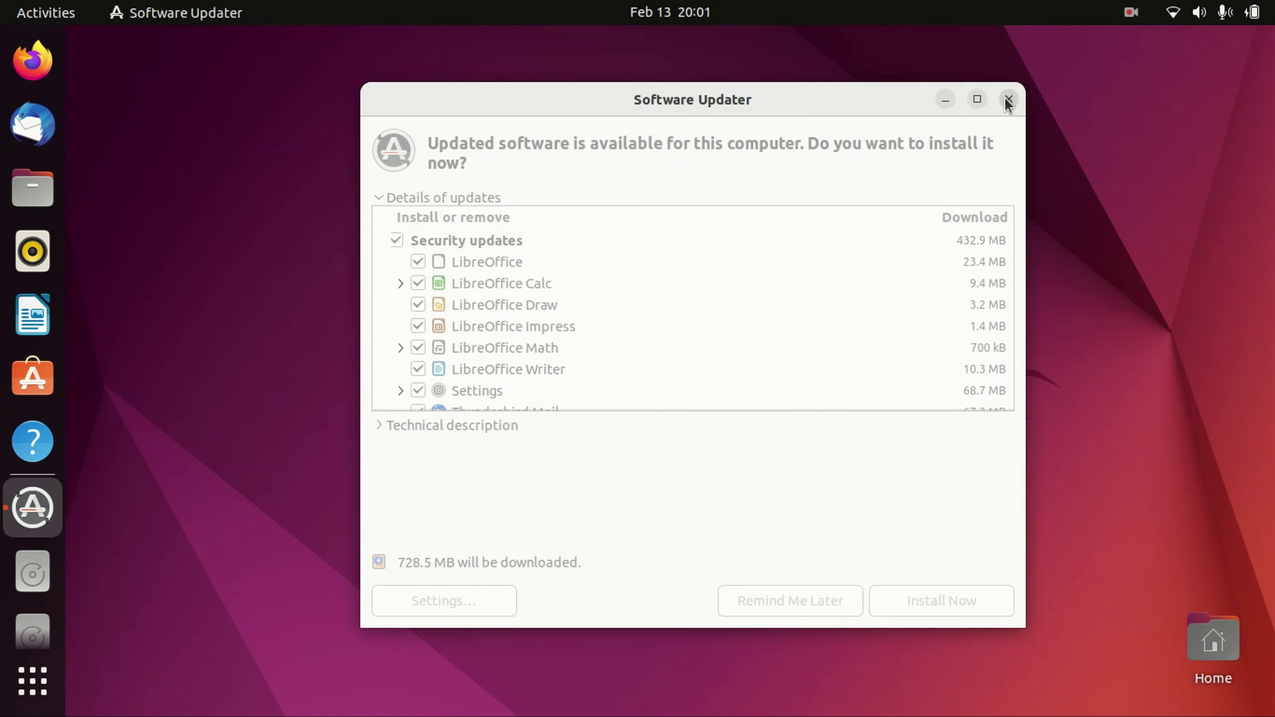
{"action": "left_click_drag", "start_coordinate": [656, 119], "coordinate": [631, 129]}
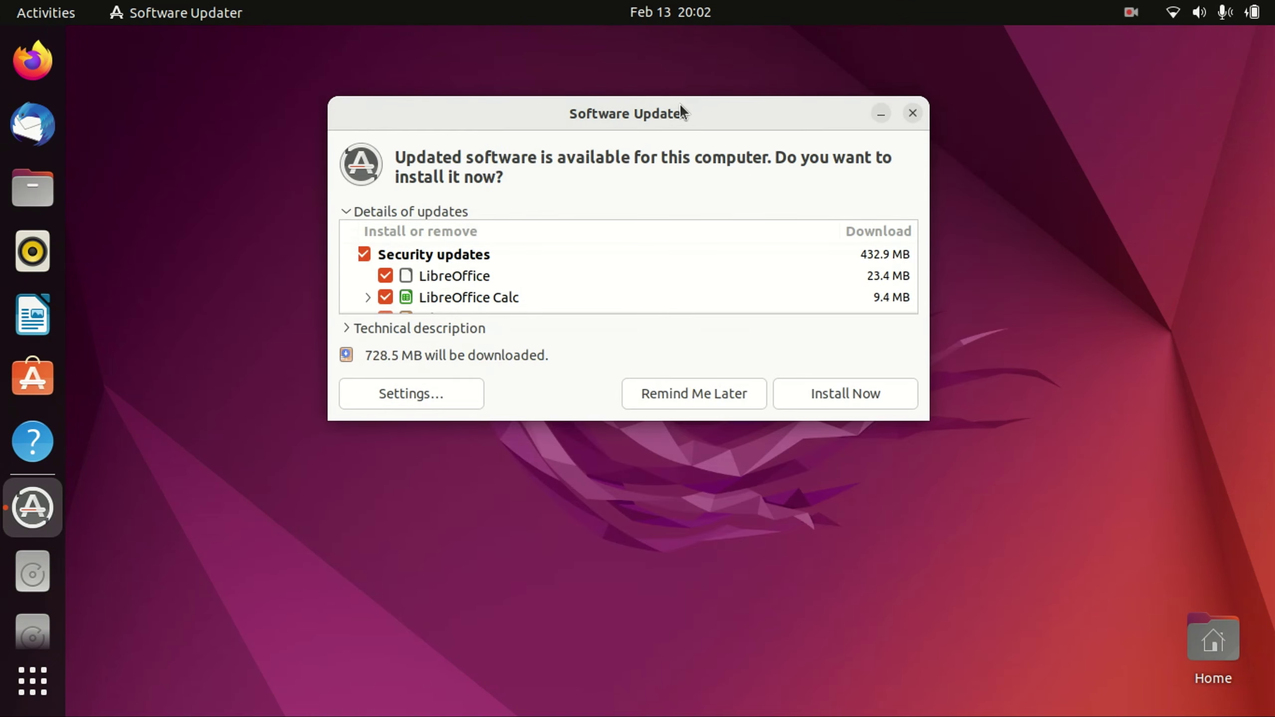
{"action": "key", "text": "alt+F4"}
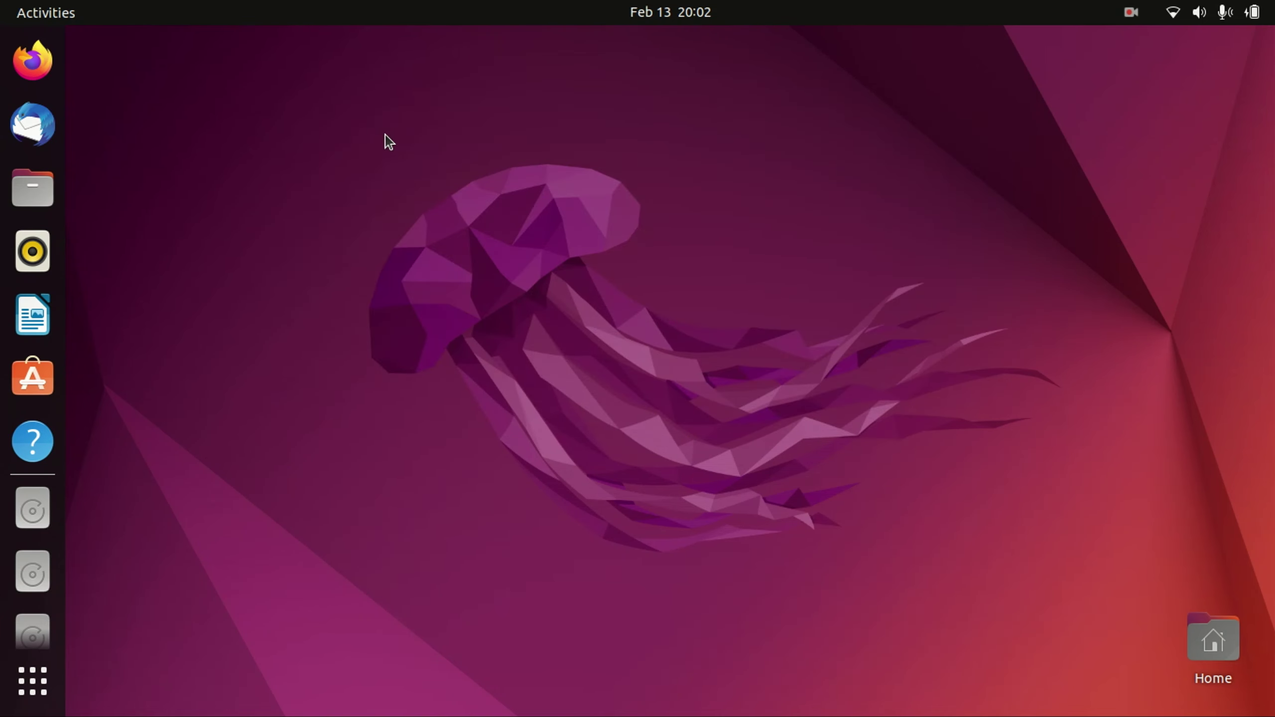
Launch Terminal by searching 'ter' in the Activities overview
{"action": "key", "text": "super"}
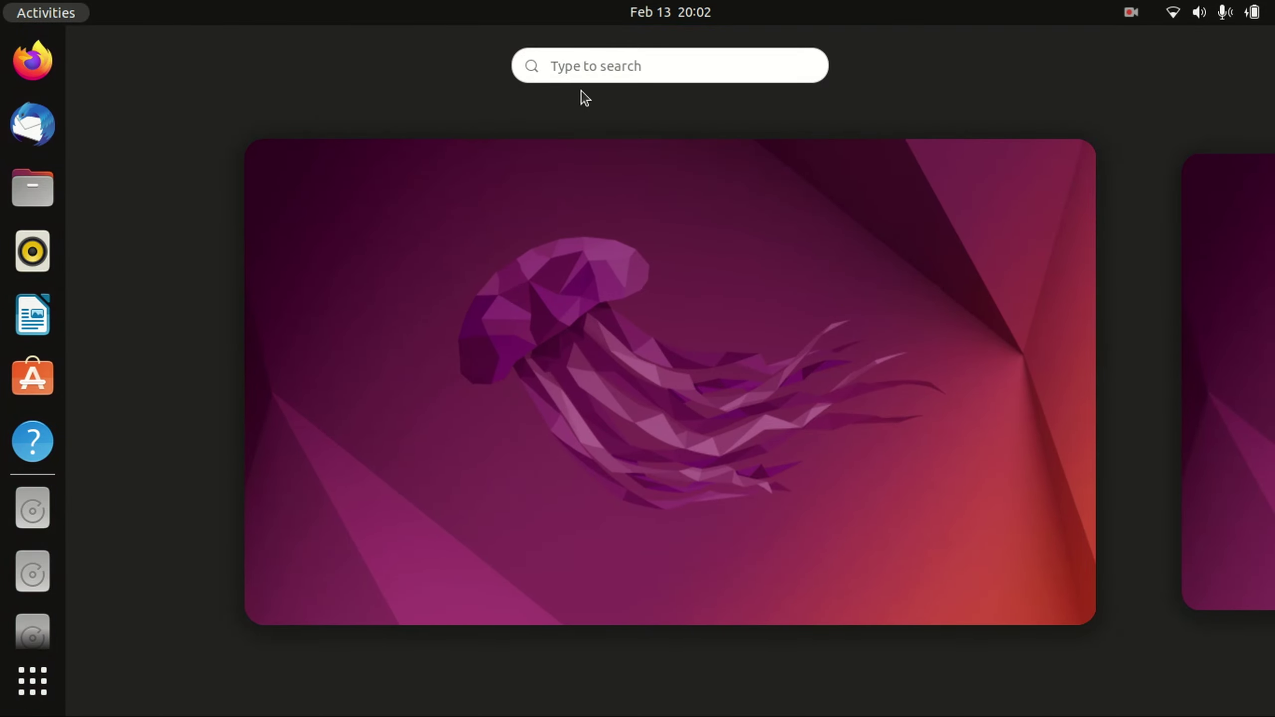
{"action": "type", "text": "ter"}
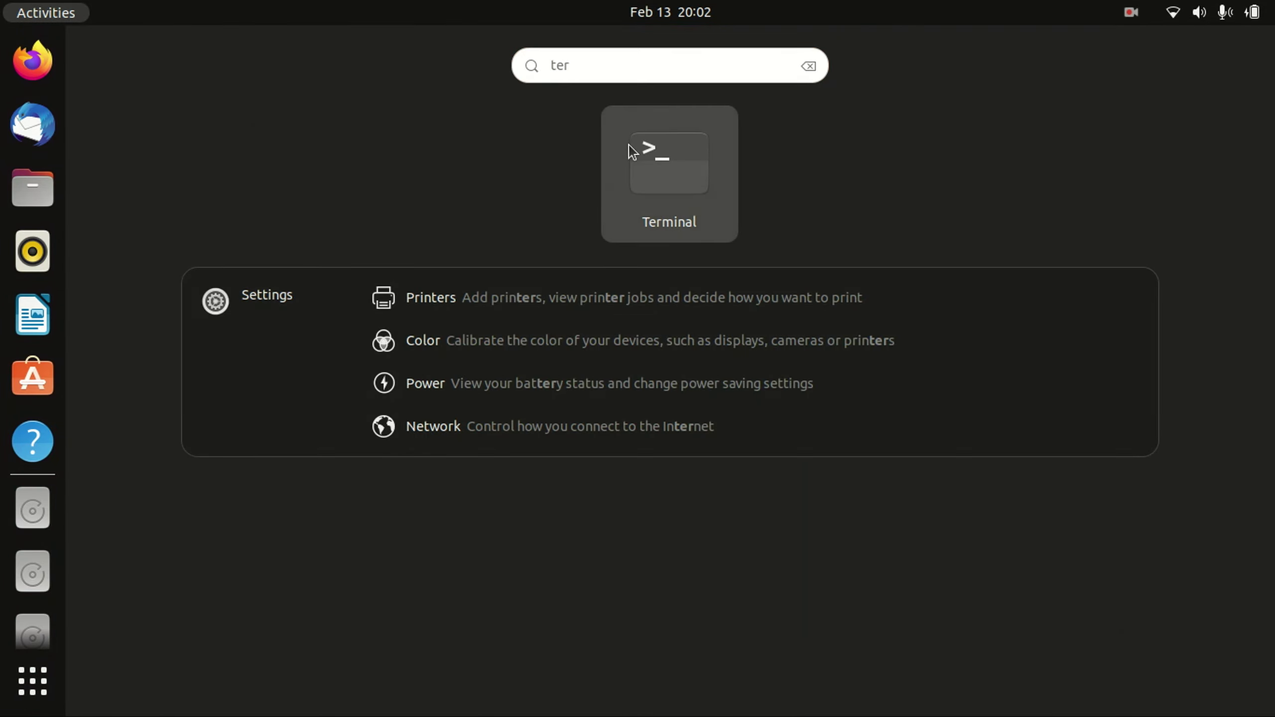
{"action": "left_click", "coordinate": [632, 150]}
{"action": "left_click_drag", "start_coordinate": [621, 138], "coordinate": [644, 159]}
Run sudo apt update and enter the administrator password to refresh package lists
{"action": "type", "text": "sudo apt update"}
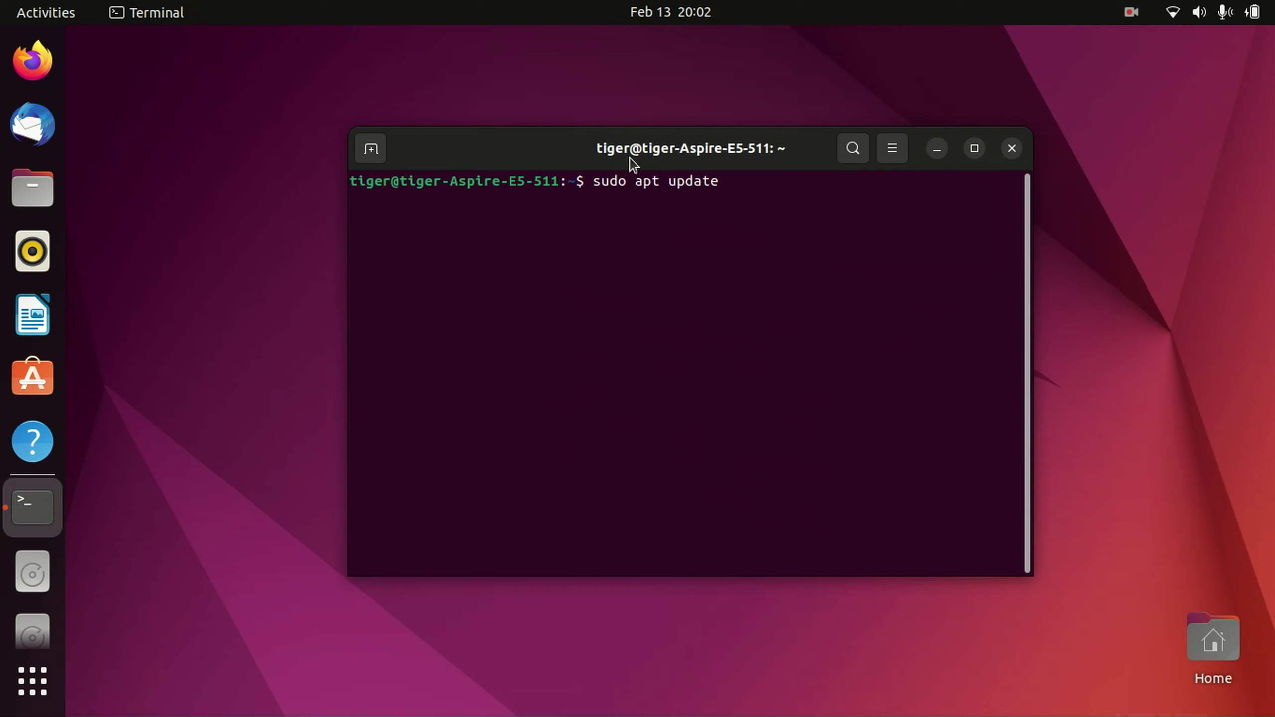
{"action": "key", "text": "Return"}
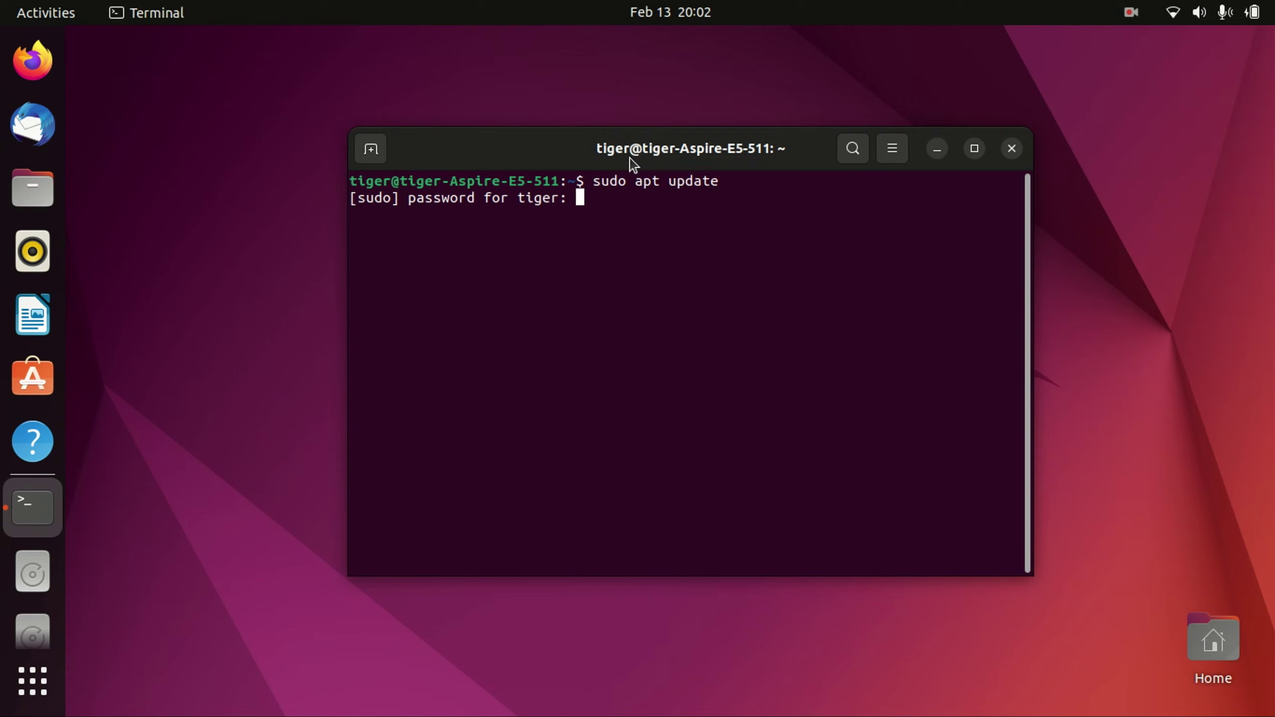
{"action": "key", "text": "Return"}
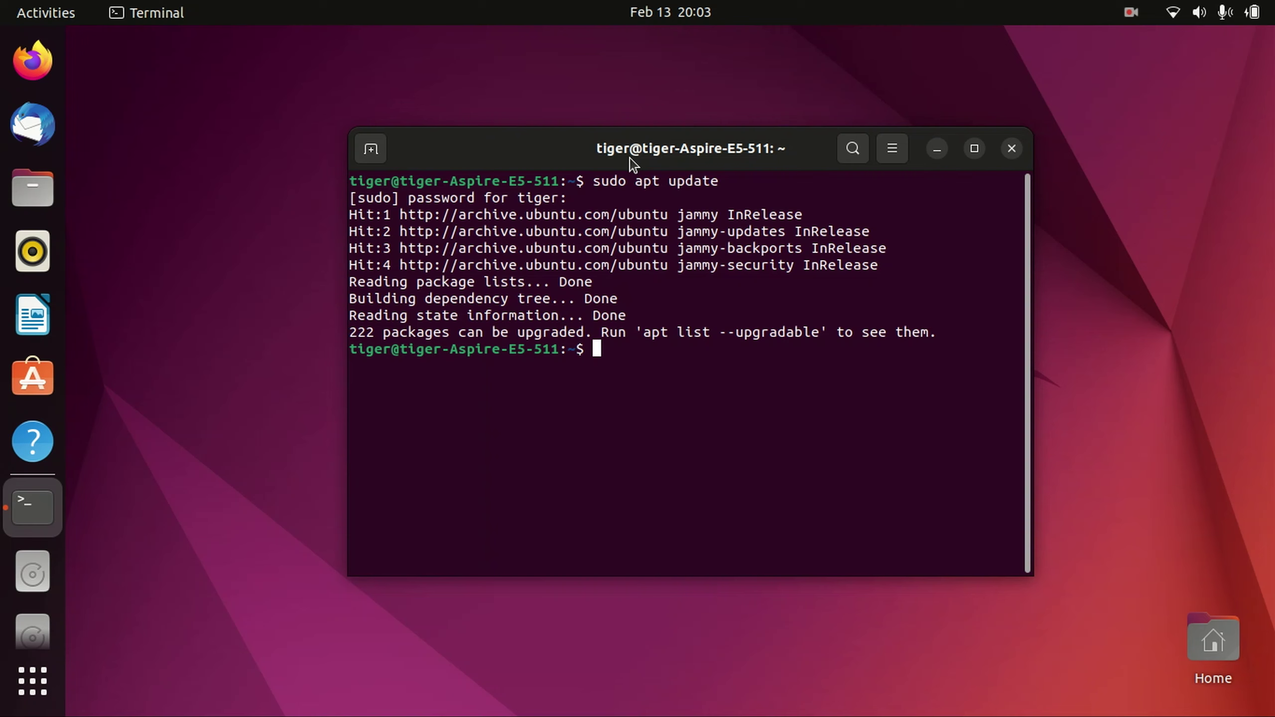
Highlight the update command and the '222 packages can be upgraded' message
{"action": "left_click_drag", "start_coordinate": [759, 181], "coordinate": [592, 179]}
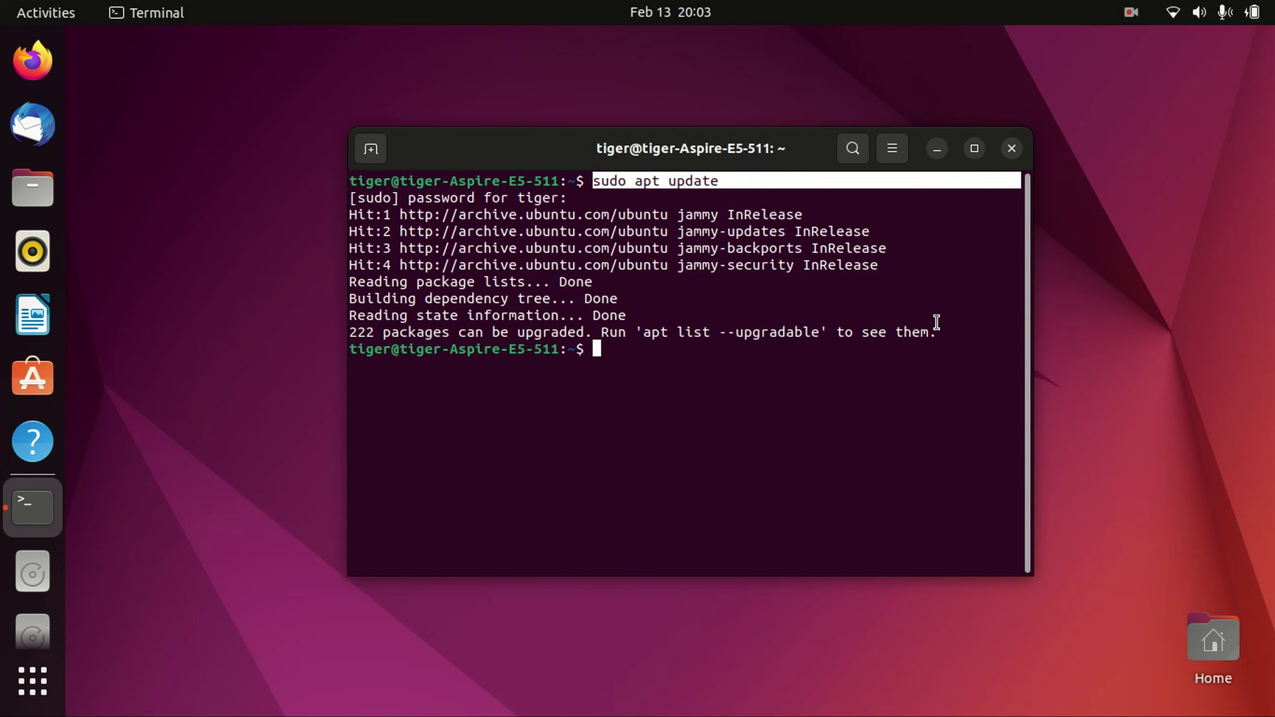
{"action": "left_click_drag", "start_coordinate": [943, 331], "coordinate": [322, 333]}
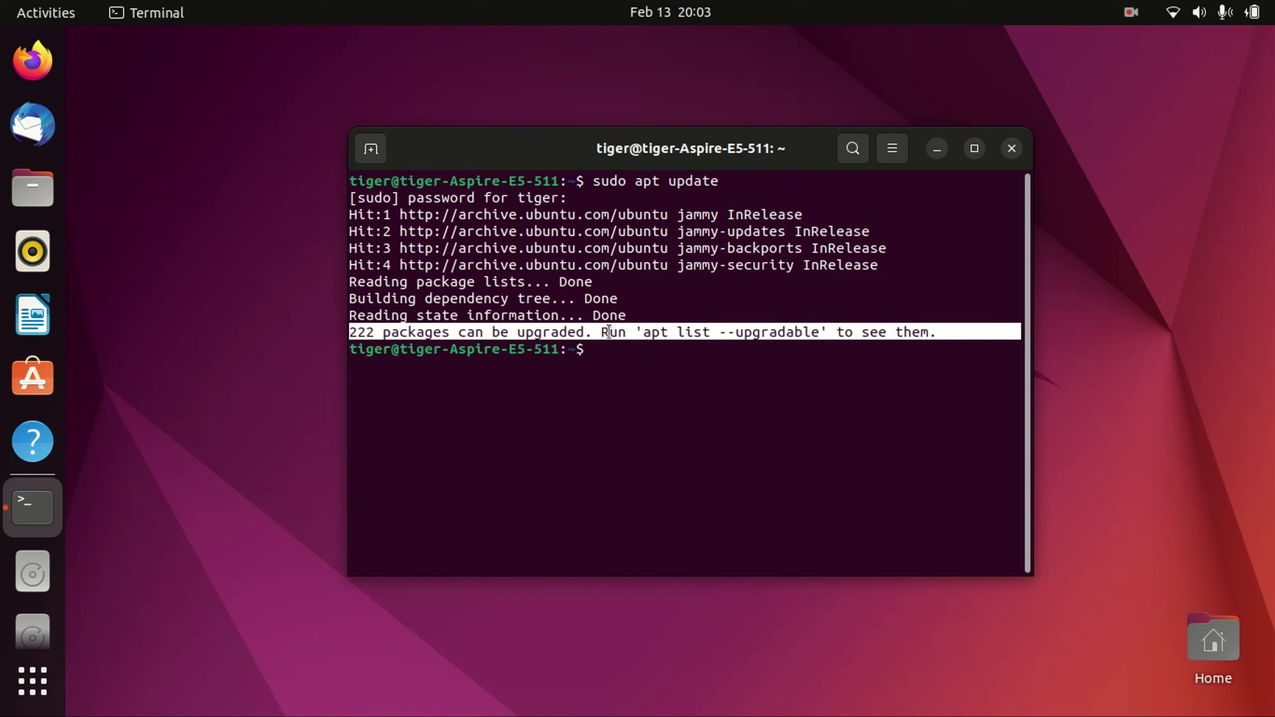
{"action": "left_click", "coordinate": [583, 334]}
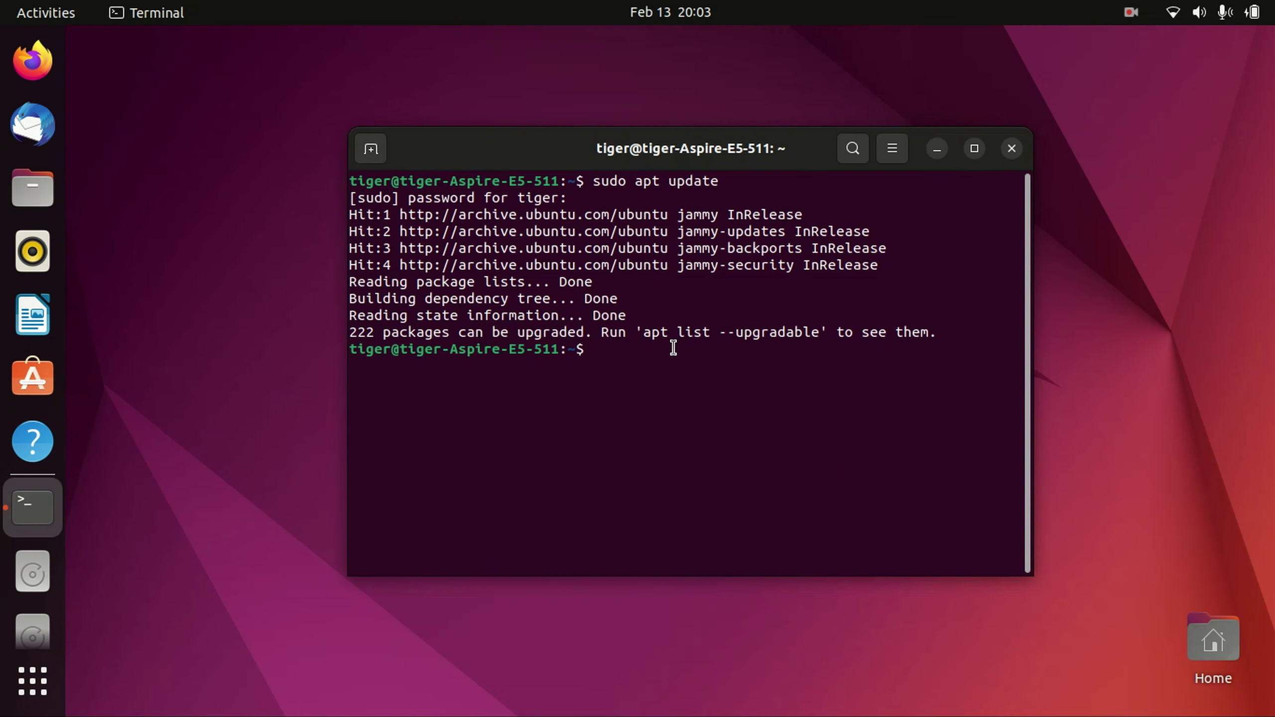
Run sudo apt upgrade, accept it, abort with Ctrl+C during download, then clear the screen
{"action": "type", "text": "sudo apt upgrade"}
{"action": "key", "text": "Return"}
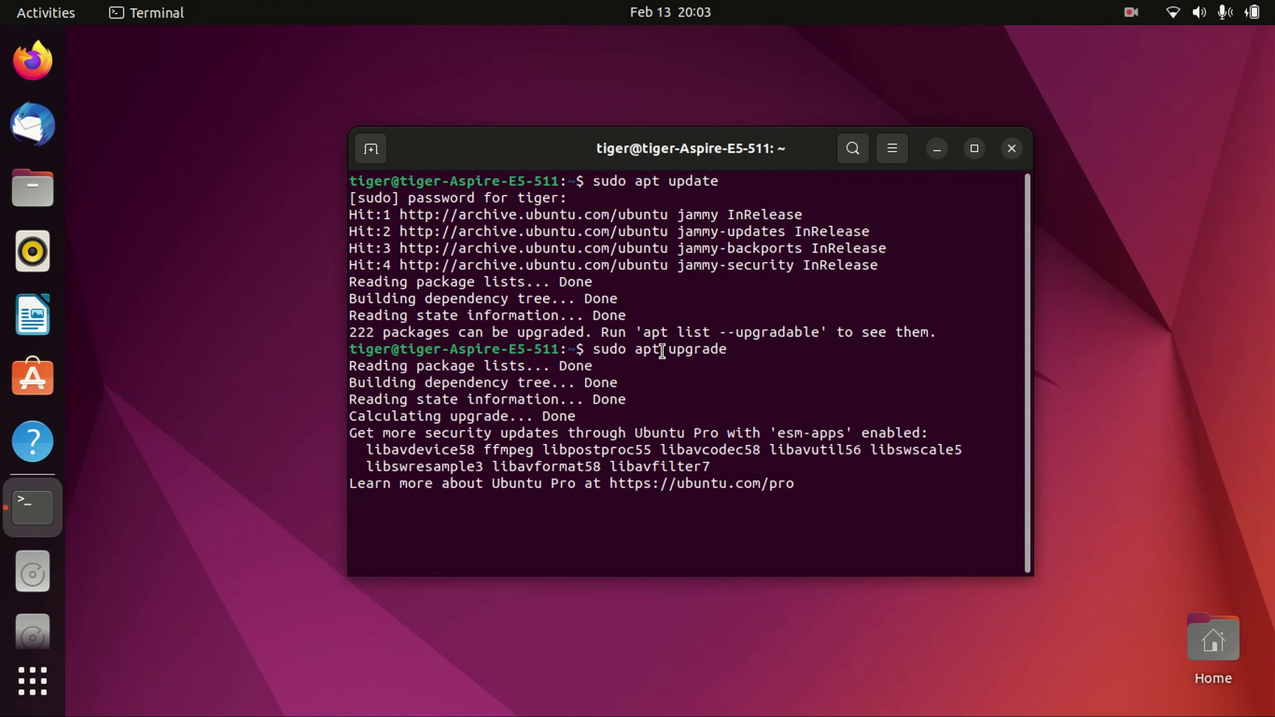
{"action": "scroll", "coordinate": [659, 351], "scroll_direction": "up", "scroll_amount": 2}
{"action": "scroll", "coordinate": [659, 351], "scroll_direction": "up", "scroll_amount": 8}
{"action": "scroll", "coordinate": [501, 355], "scroll_direction": "down", "scroll_amount": 10}
{"action": "scroll", "coordinate": [501, 355], "scroll_direction": "down", "scroll_amount": 1}
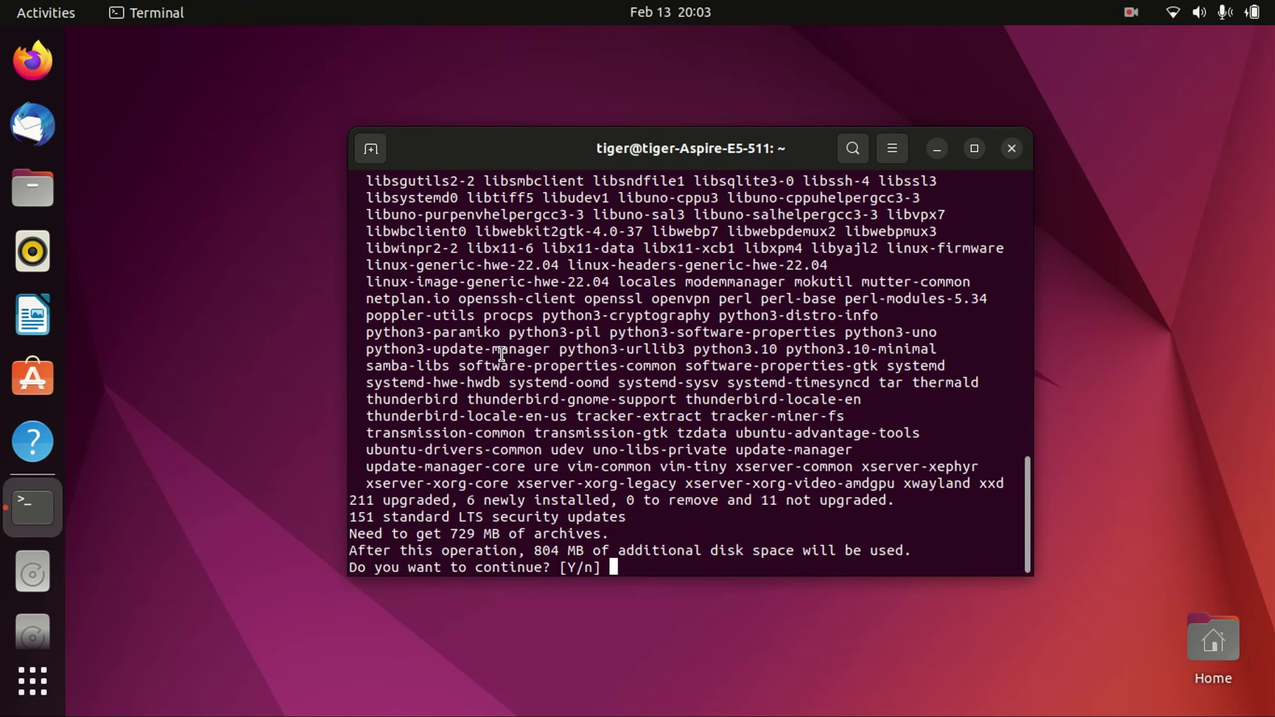
{"action": "key", "text": "Return"}
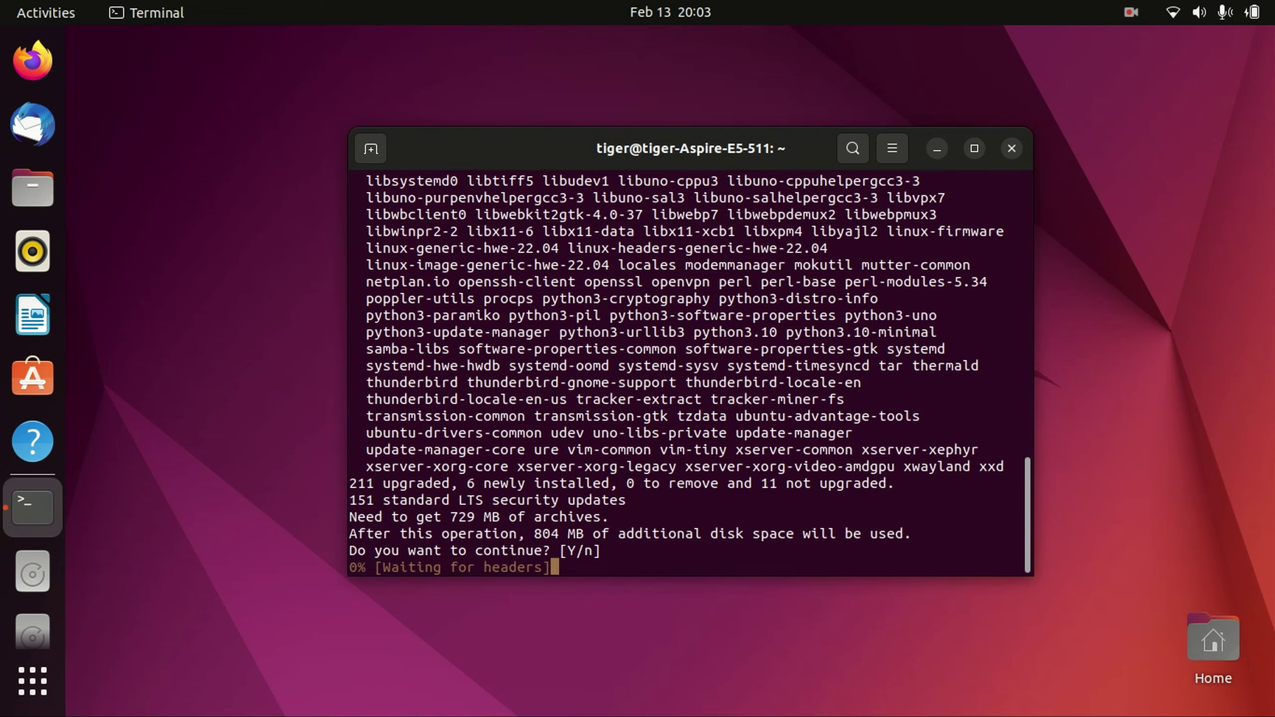
{"action": "key", "text": "ctrl+c"}
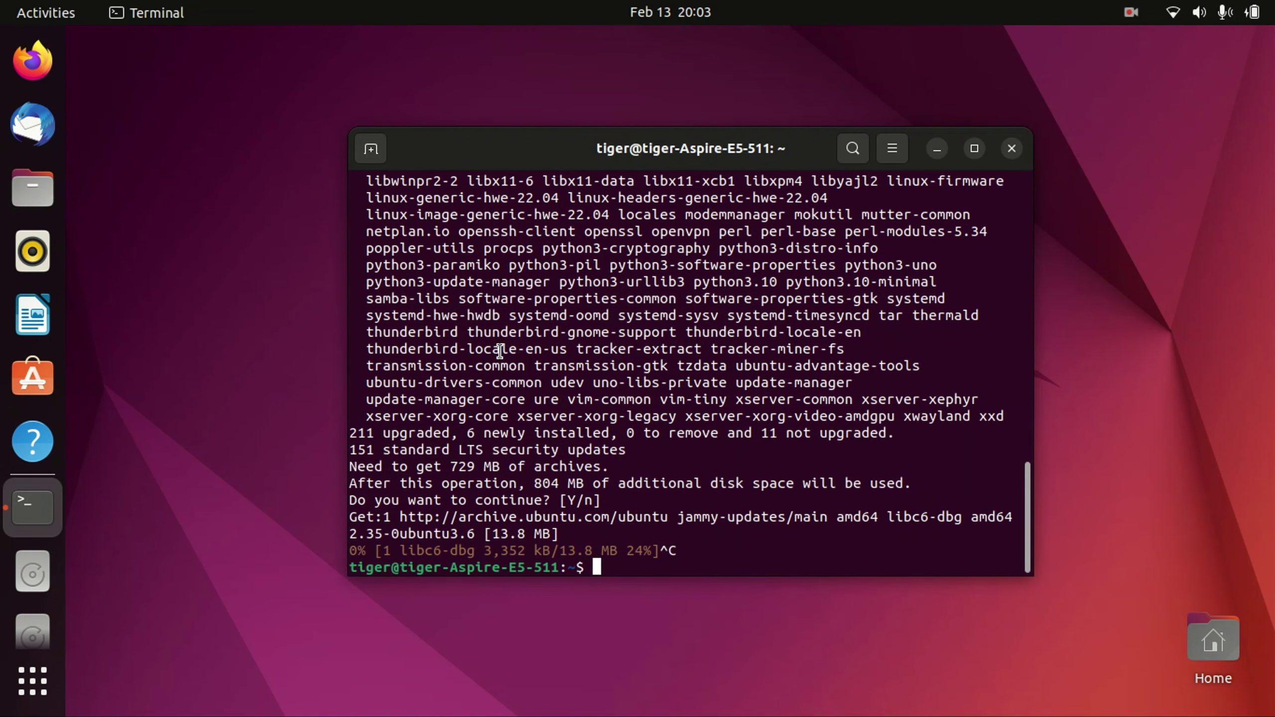
{"action": "type", "text": "clear"}
{"action": "key", "text": "Return"}
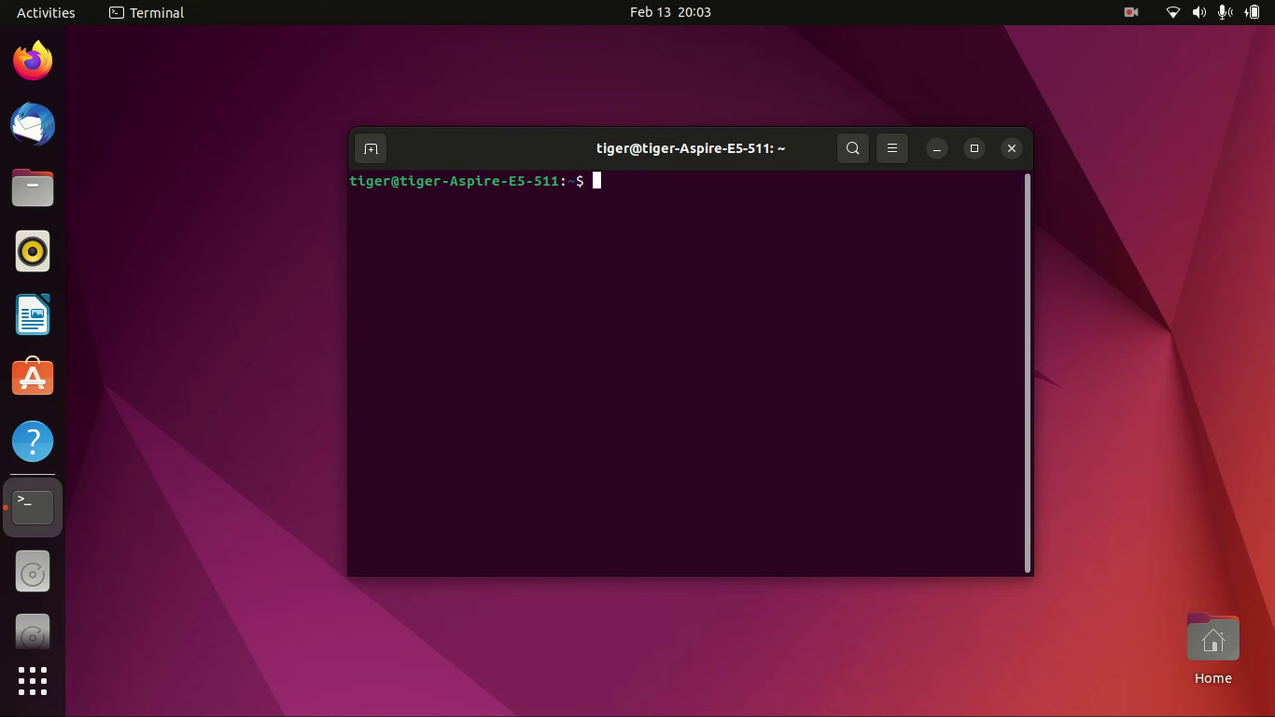
Run sudo apt install ubuntu-restricted-extras and highlight the additional packages and download size
{"action": "type", "text": "sudo apt install ubuntu-restricted"}
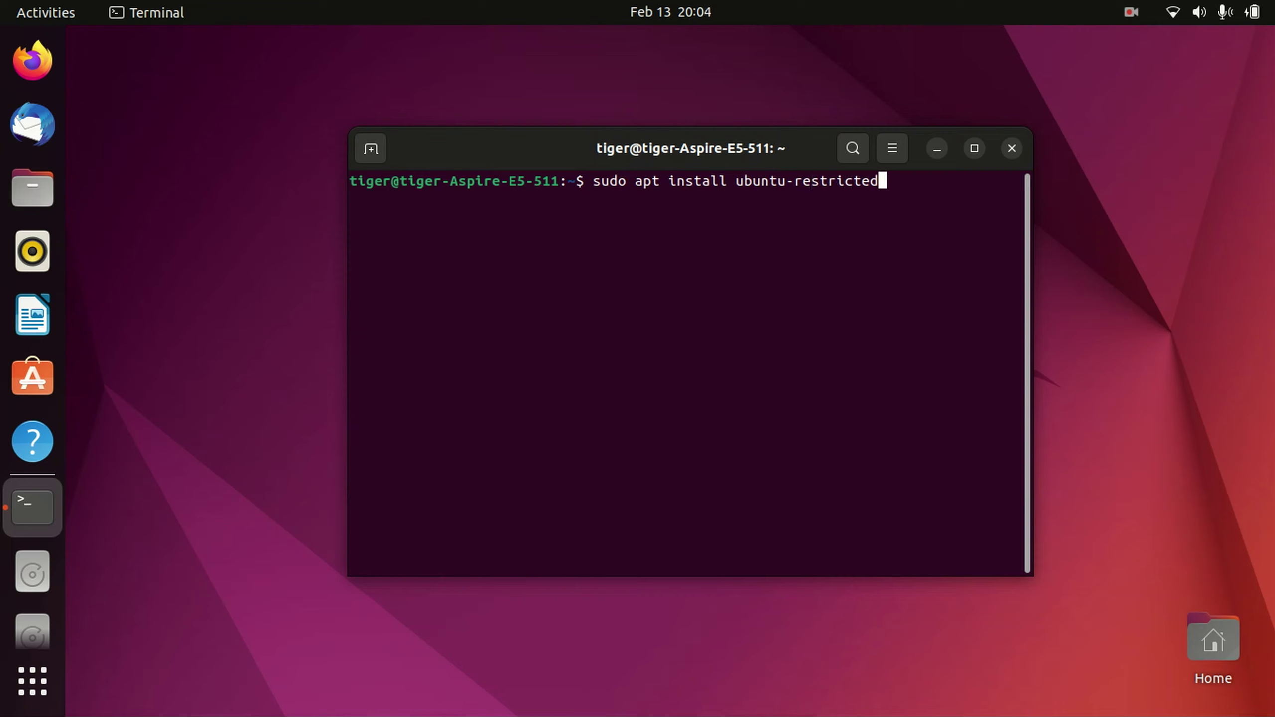
{"action": "type", "text": "-extras"}
{"action": "key", "text": "Return"}
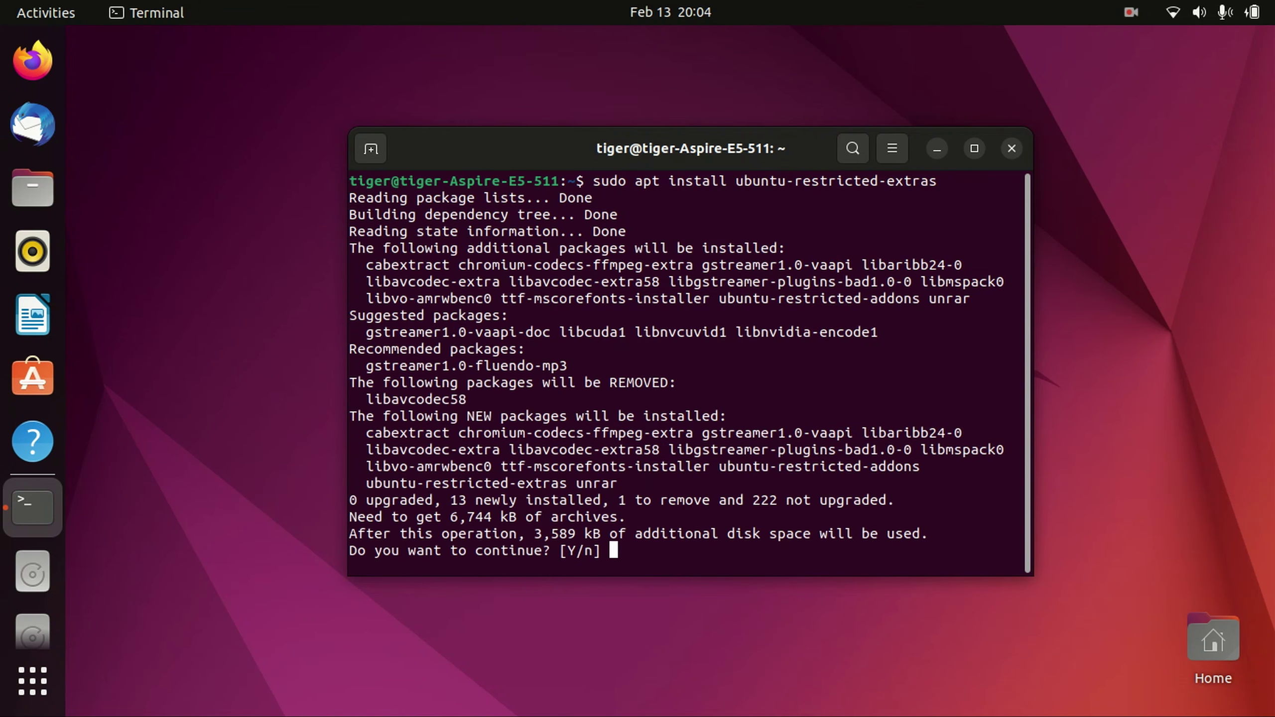
{"action": "left_click_drag", "start_coordinate": [493, 130], "coordinate": [442, 92]}
{"action": "left_click_drag", "start_coordinate": [902, 261], "coordinate": [512, 252]}
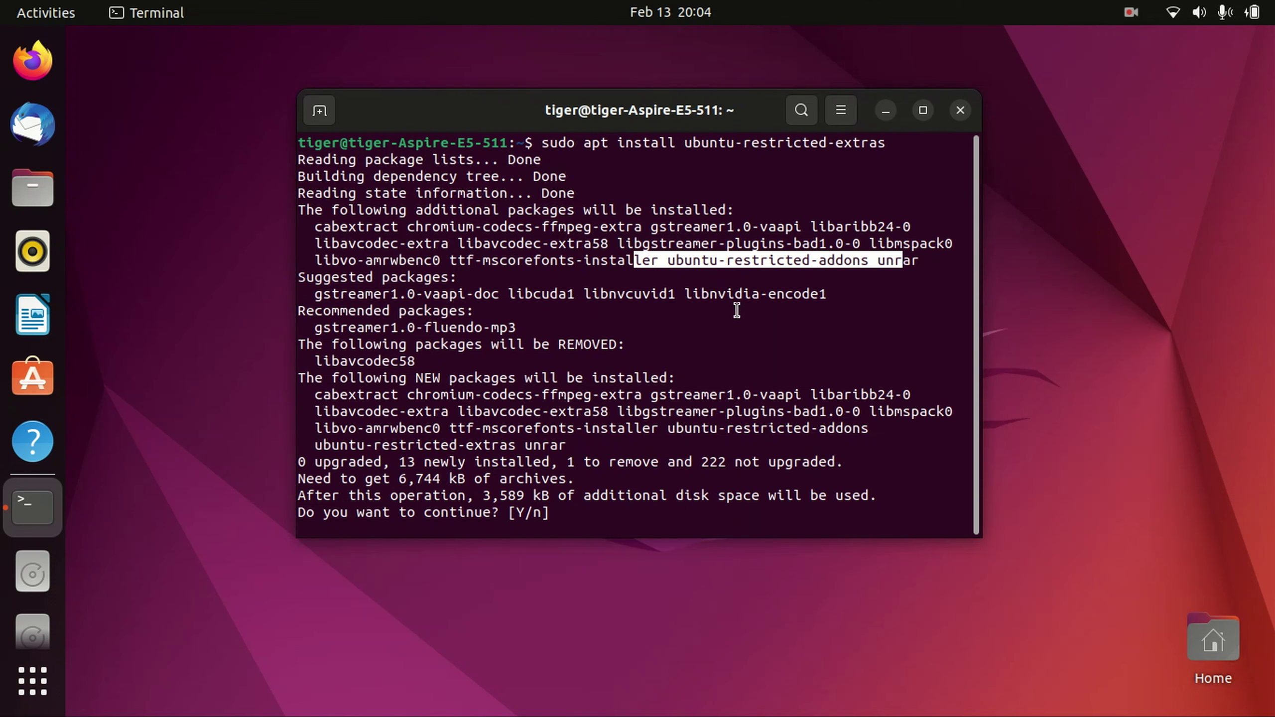
{"action": "left_click_drag", "start_coordinate": [581, 460], "coordinate": [651, 478]}
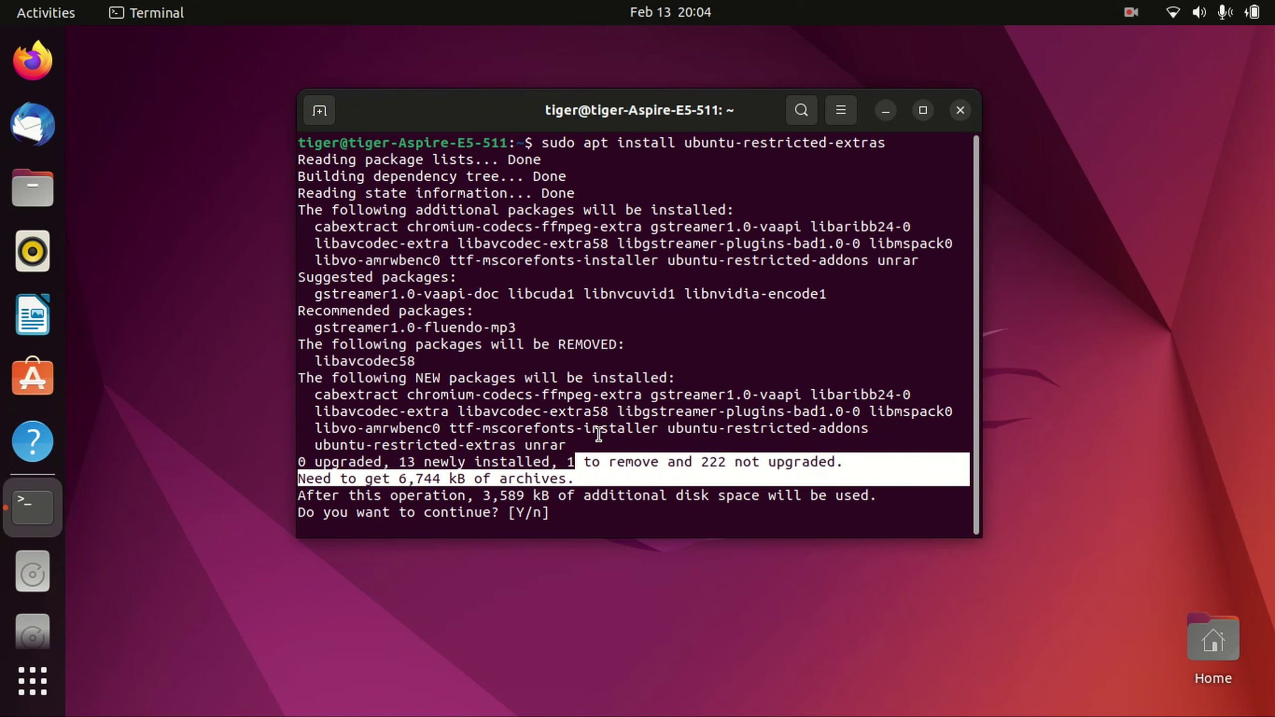
Accept the install to start downloading, highlighting the package name and suggested packages line
{"action": "key", "text": "Return"}
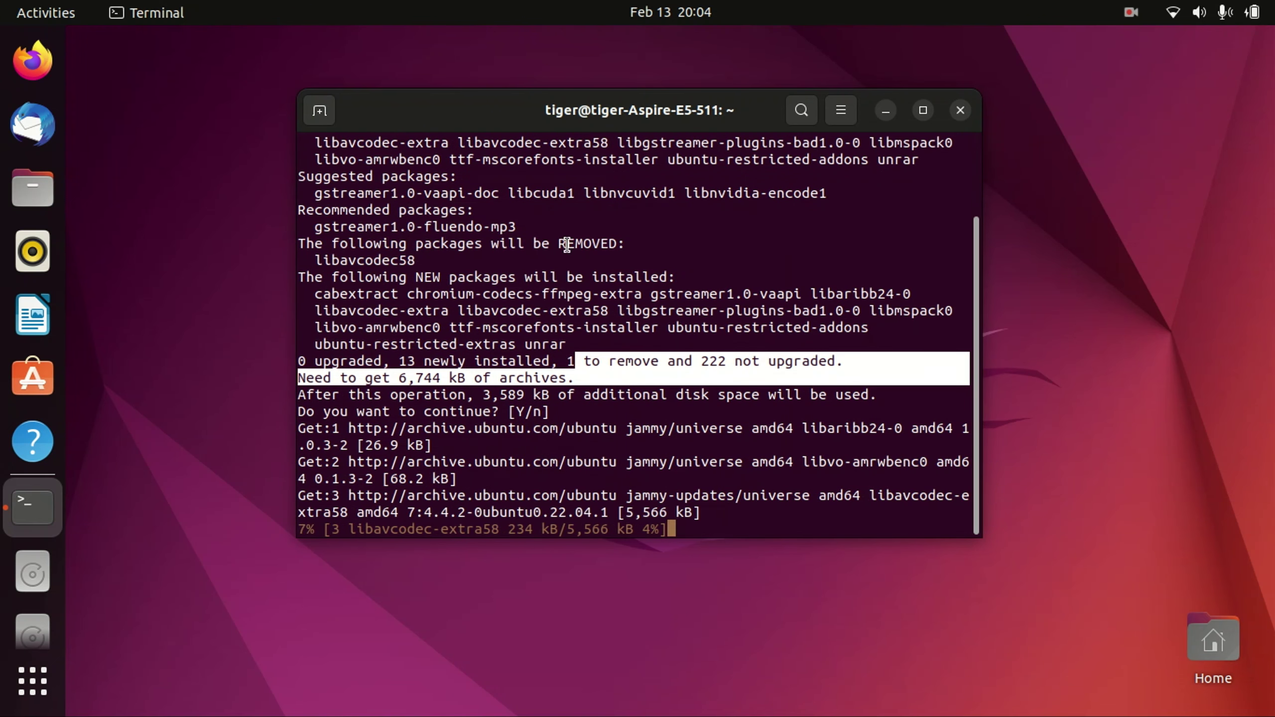
{"action": "scroll", "coordinate": [713, 267], "scroll_direction": "up", "scroll_amount": 2}
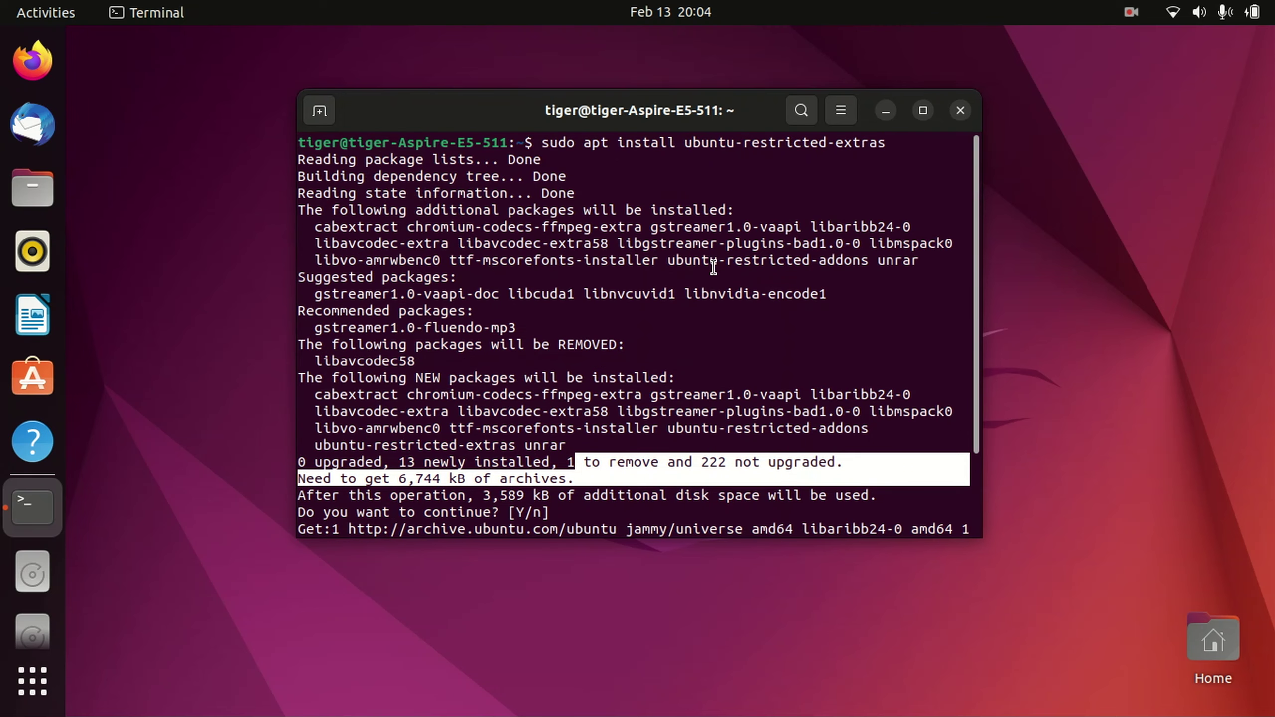
{"action": "left_click", "coordinate": [891, 140]}
{"action": "mouse_move", "coordinate": [692, 142]}
{"action": "left_mouse_down"}
{"action": "mouse_move", "coordinate": [886, 141]}
{"action": "mouse_move", "coordinate": [683, 142]}
{"action": "left_mouse_up"}
{"action": "left_click", "coordinate": [894, 140]}
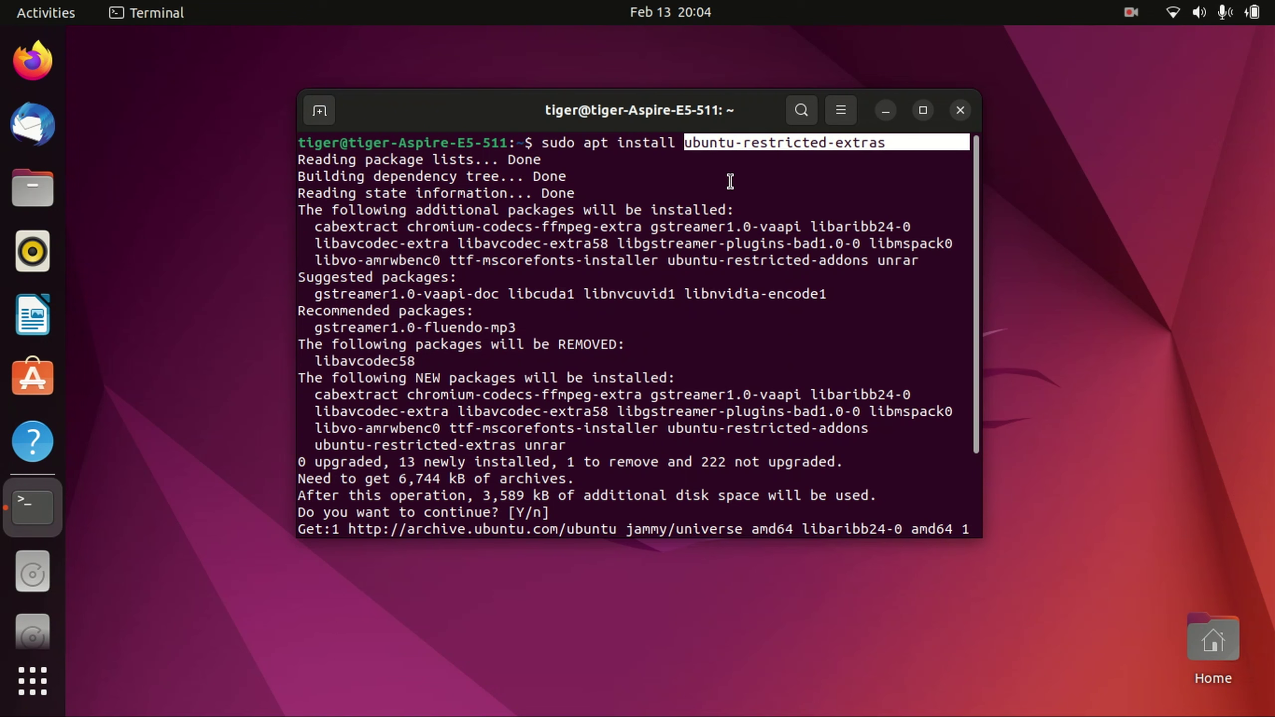
{"action": "triple_click", "coordinate": [968, 295]}
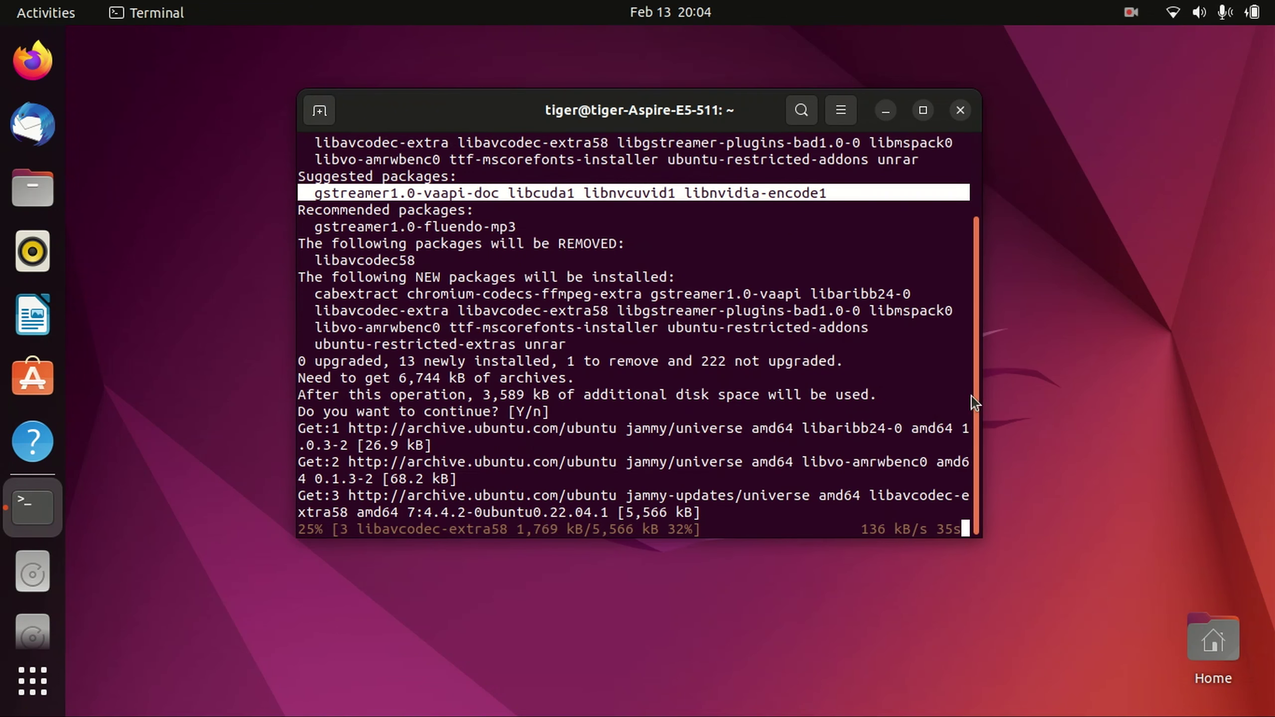
Interrupt the download with Ctrl+C and clear the terminal screen
{"action": "key", "text": "ctrl+c"}
{"action": "type", "text": "clear"}
{"action": "key", "text": "Return"}
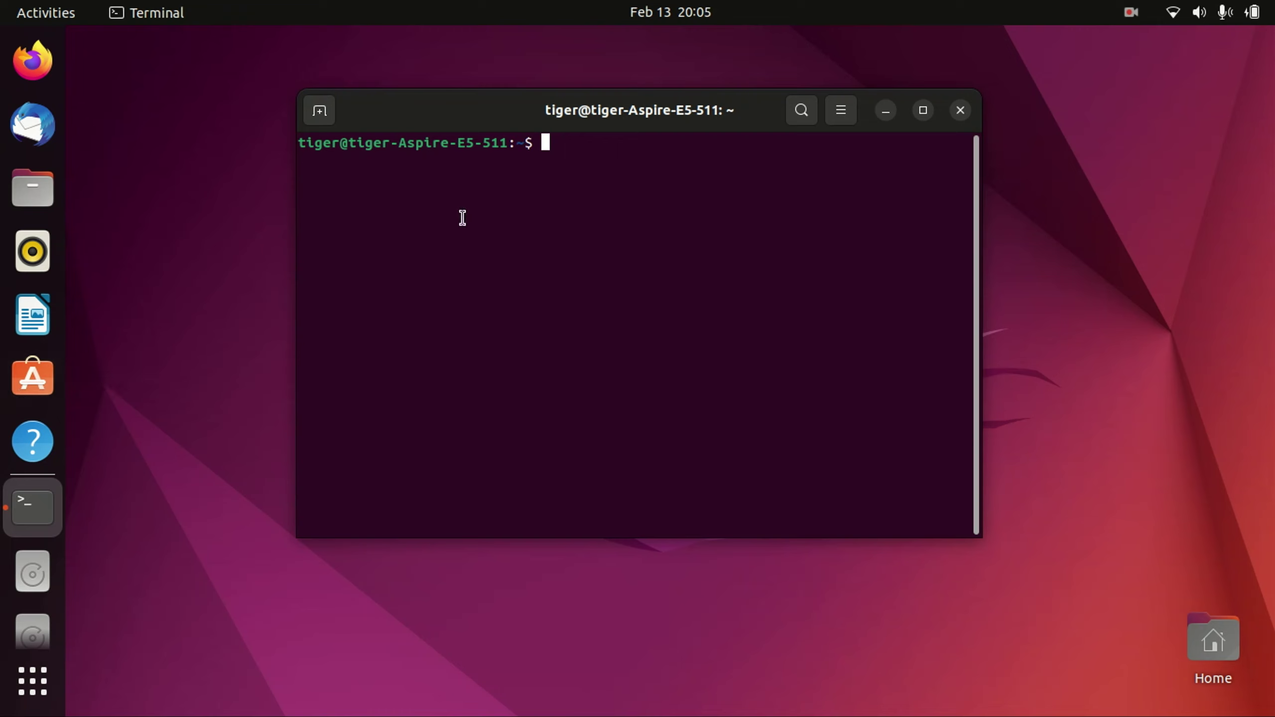
Type 'sudo apt vlc mpv', then replace the package names with gimp without running it
{"action": "type", "text": "sudo apt"}
{"action": "type", "text": "vlc mpv"}
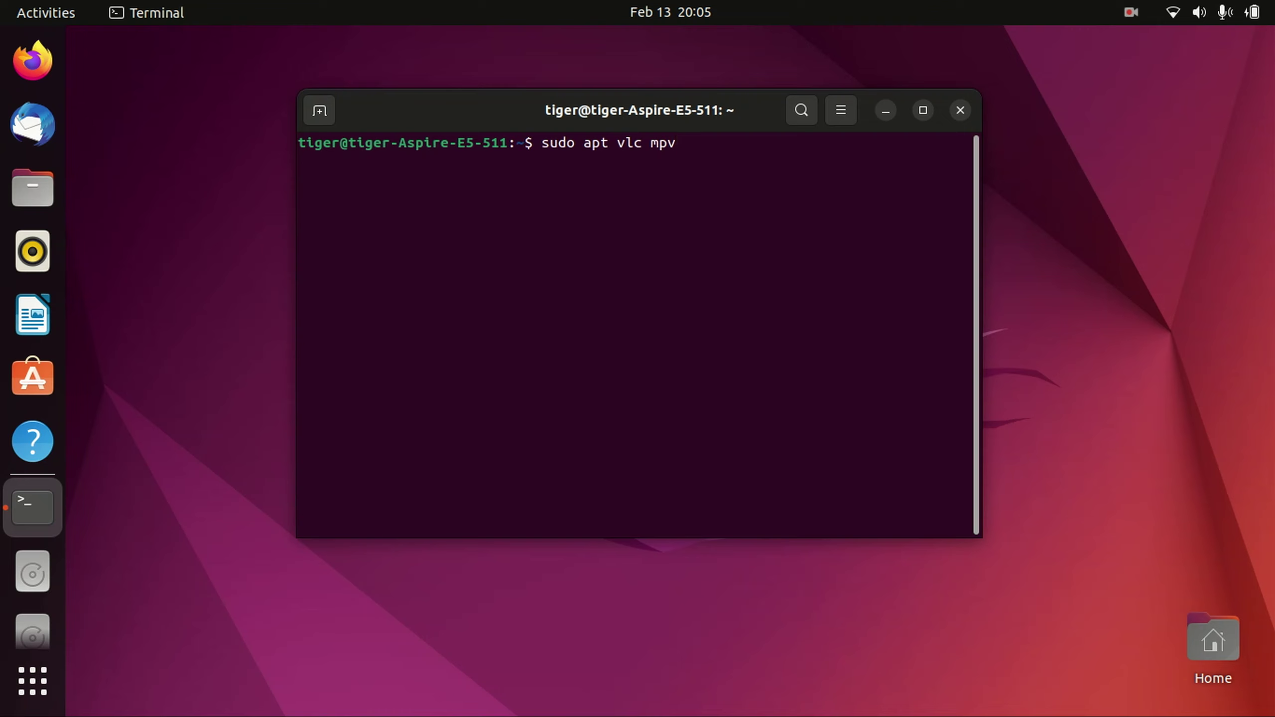
{"action": "key", "text": "Left"}
{"action": "key", "text": "Left"}
{"action": "key", "text": "Left"}
{"action": "key", "text": "Left"}
{"action": "key", "text": "Left"}
{"action": "key", "text": "Left"}
{"action": "key", "text": "Left"}
{"action": "key", "text": "Delete"}
{"action": "key", "text": "Delete"}
{"action": "key", "text": "Delete"}
{"action": "key", "text": "Delete"}
{"action": "key", "text": "Delete"}
{"action": "key", "text": "Delete"}
{"action": "key", "text": "Delete"}
{"action": "type", "text": "gimp"}
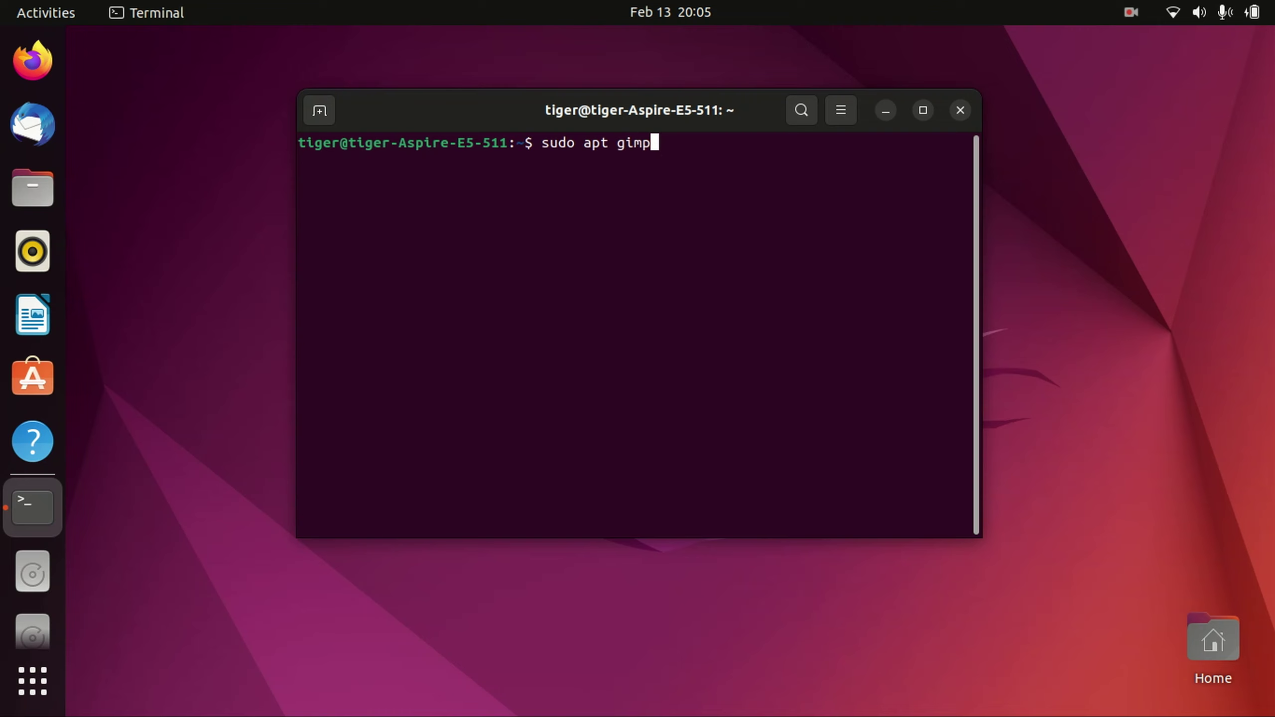
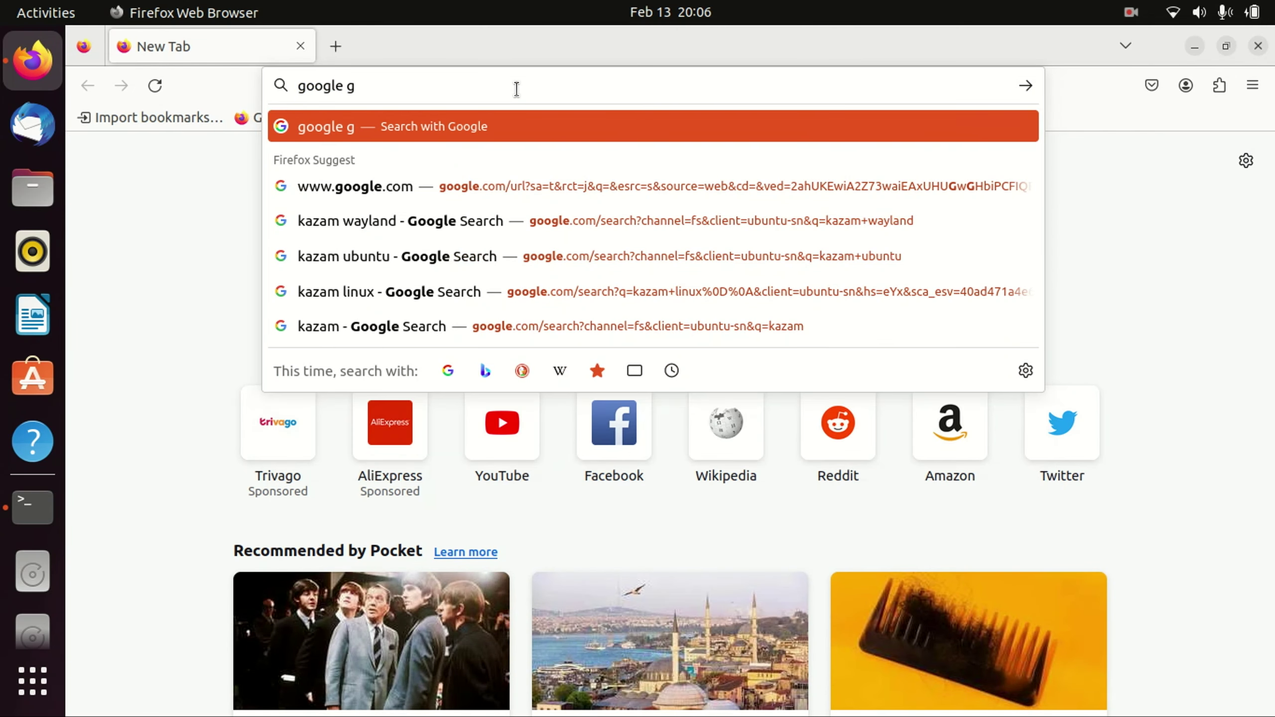
Search 'google chrome' in Firefox and open the official Google Chrome page
{"action": "type", "text": "chrome"}
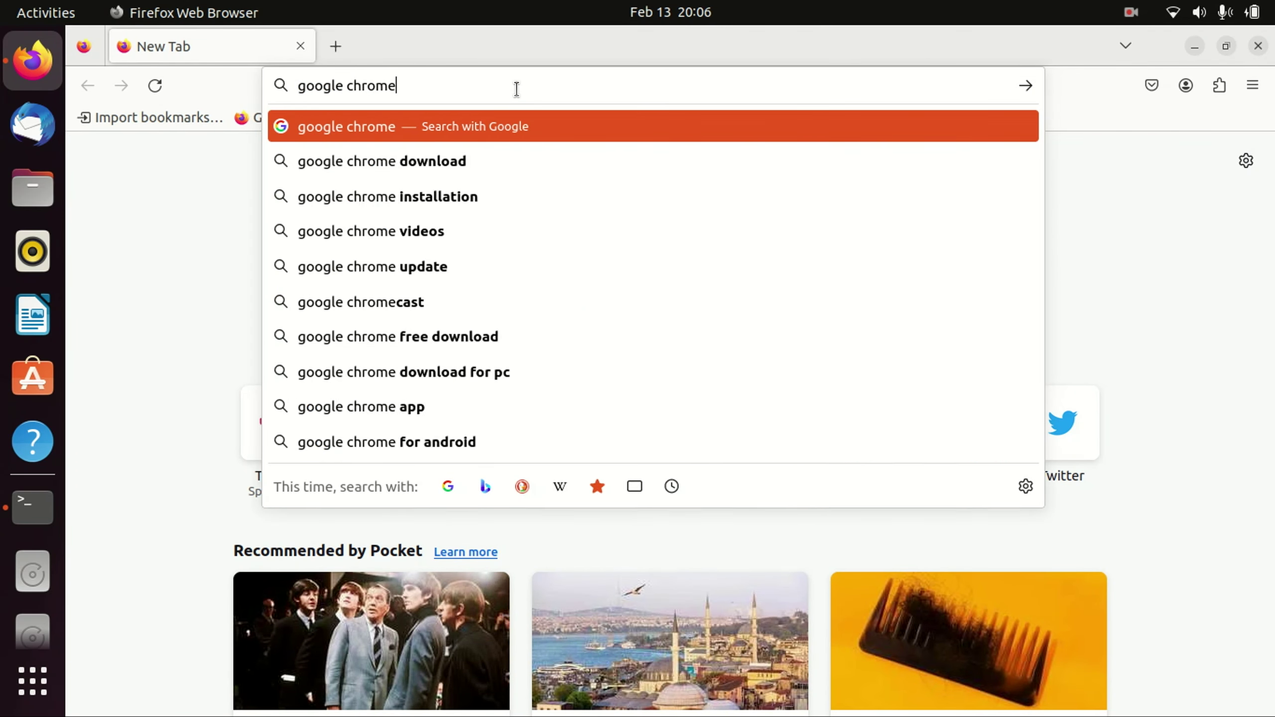
{"action": "key", "text": "Return"}
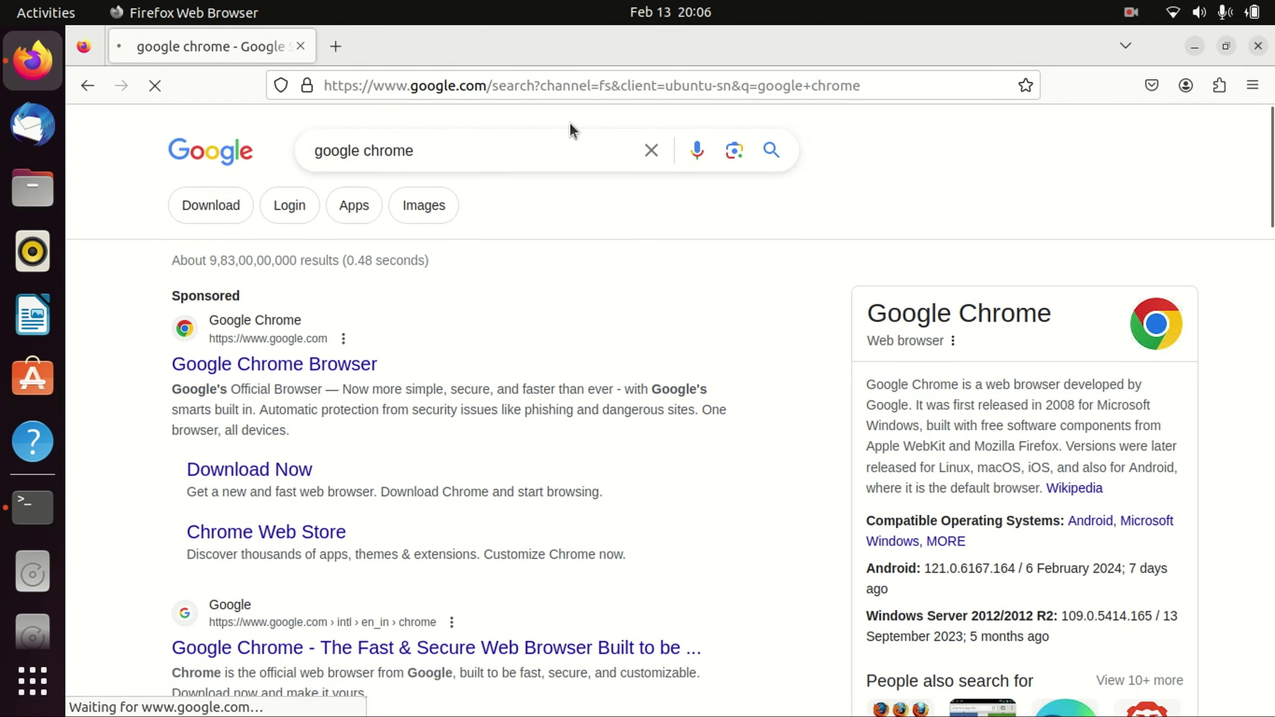
{"action": "scroll", "coordinate": [570, 122], "scroll_direction": "down", "scroll_amount": 2}
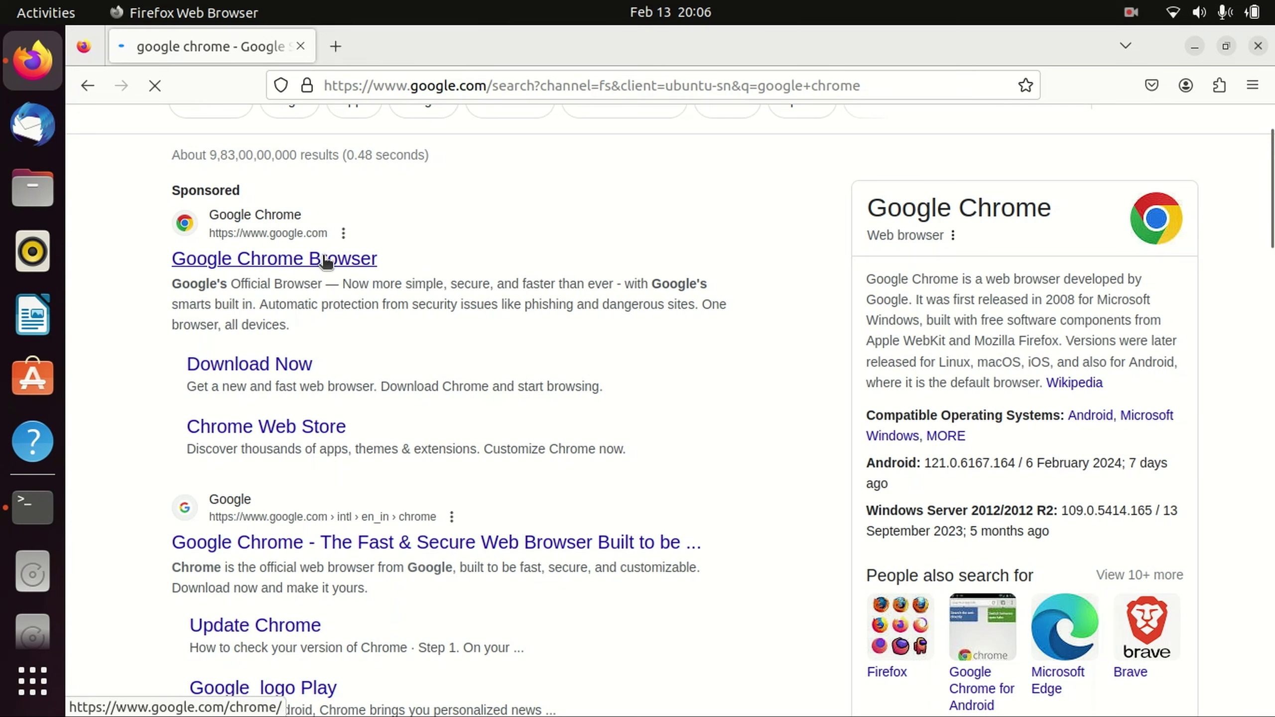
{"action": "left_click", "coordinate": [299, 260]}
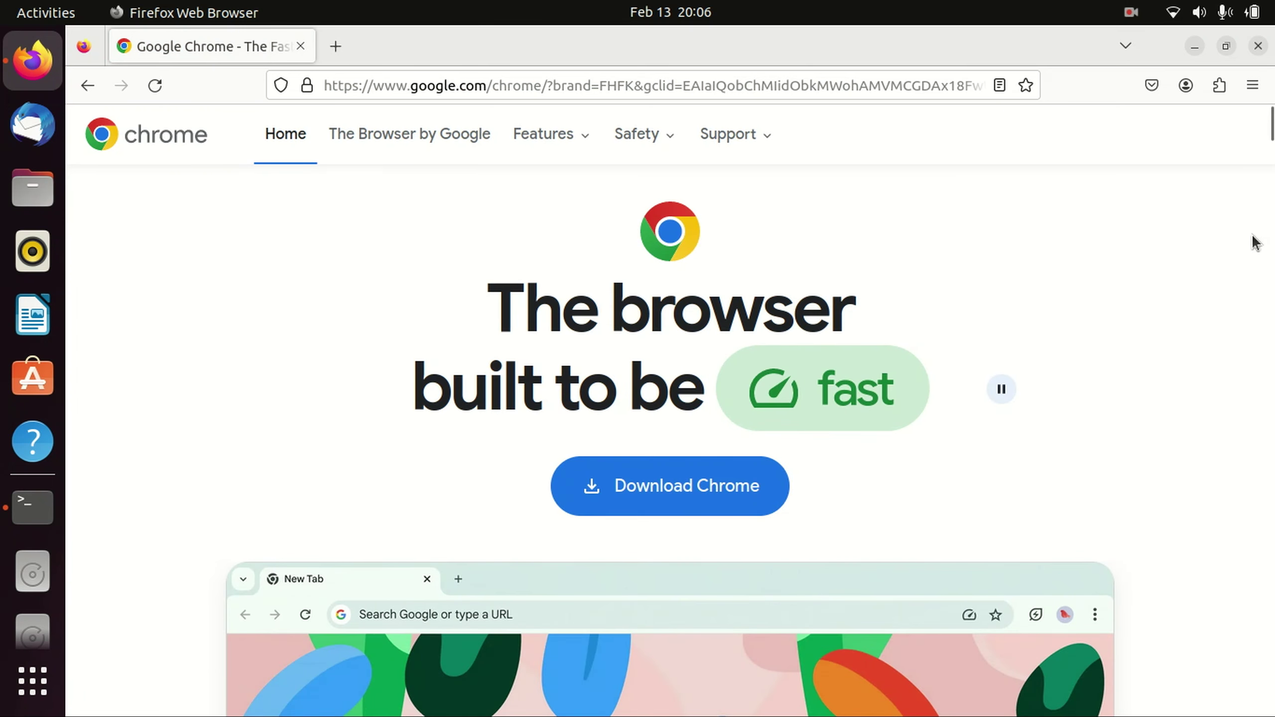
Request the 64 bit .deb Chrome download and accept the terms
{"action": "left_click", "coordinate": [728, 497]}
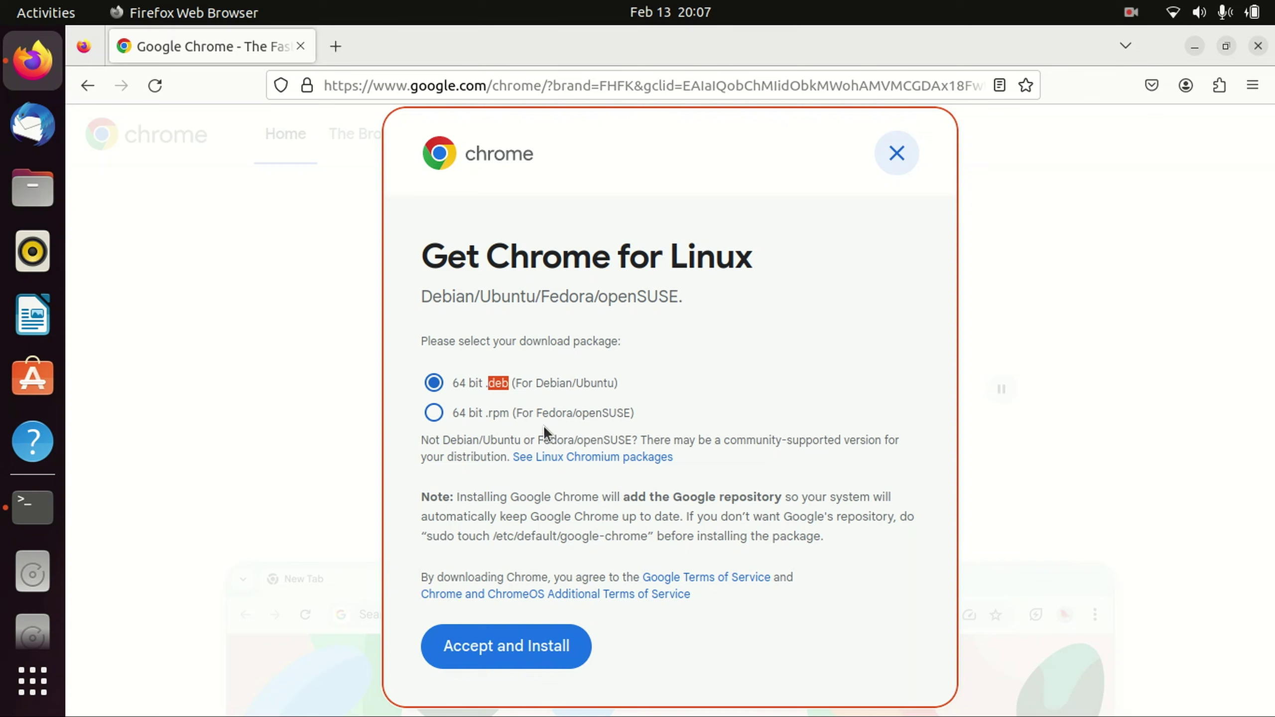
{"action": "left_click", "coordinate": [446, 414]}
{"action": "left_click", "coordinate": [433, 382]}
{"action": "right_click", "coordinate": [575, 396]}
{"action": "left_click", "coordinate": [518, 384]}
{"action": "left_click", "coordinate": [510, 648]}
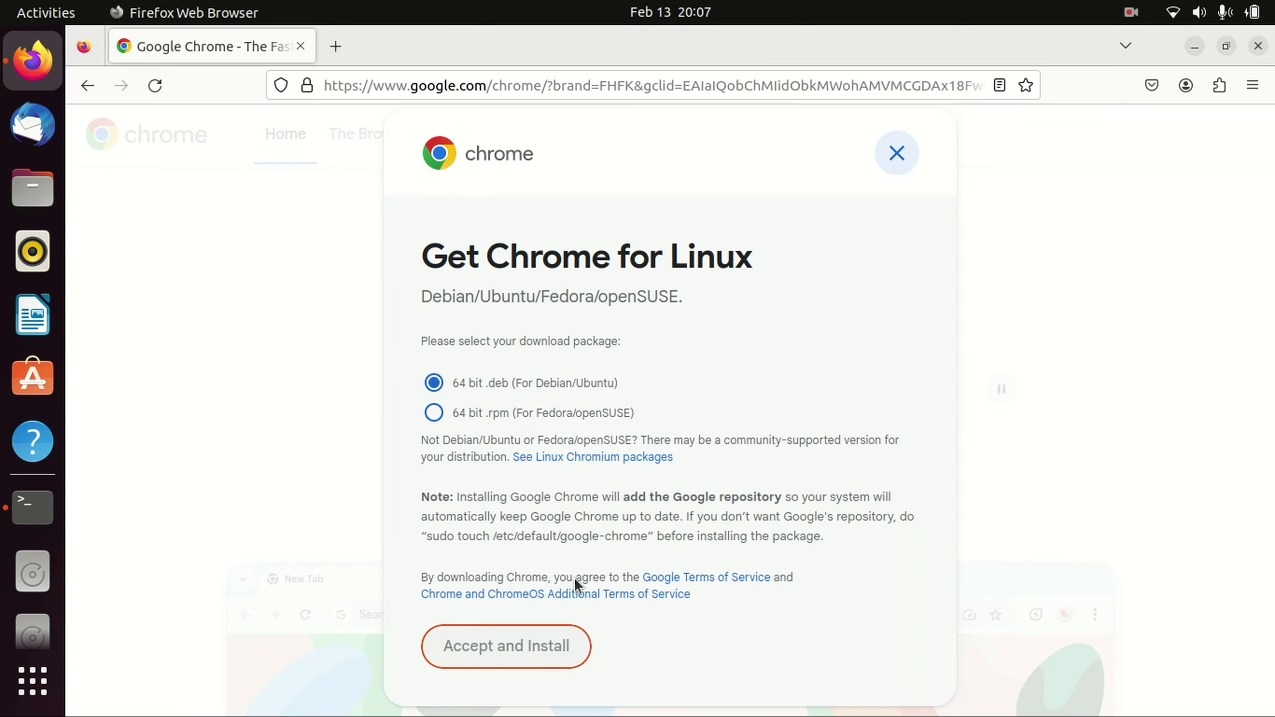
Cancel the duplicate Chrome download and close Firefox
{"action": "left_click", "coordinate": [1151, 79]}
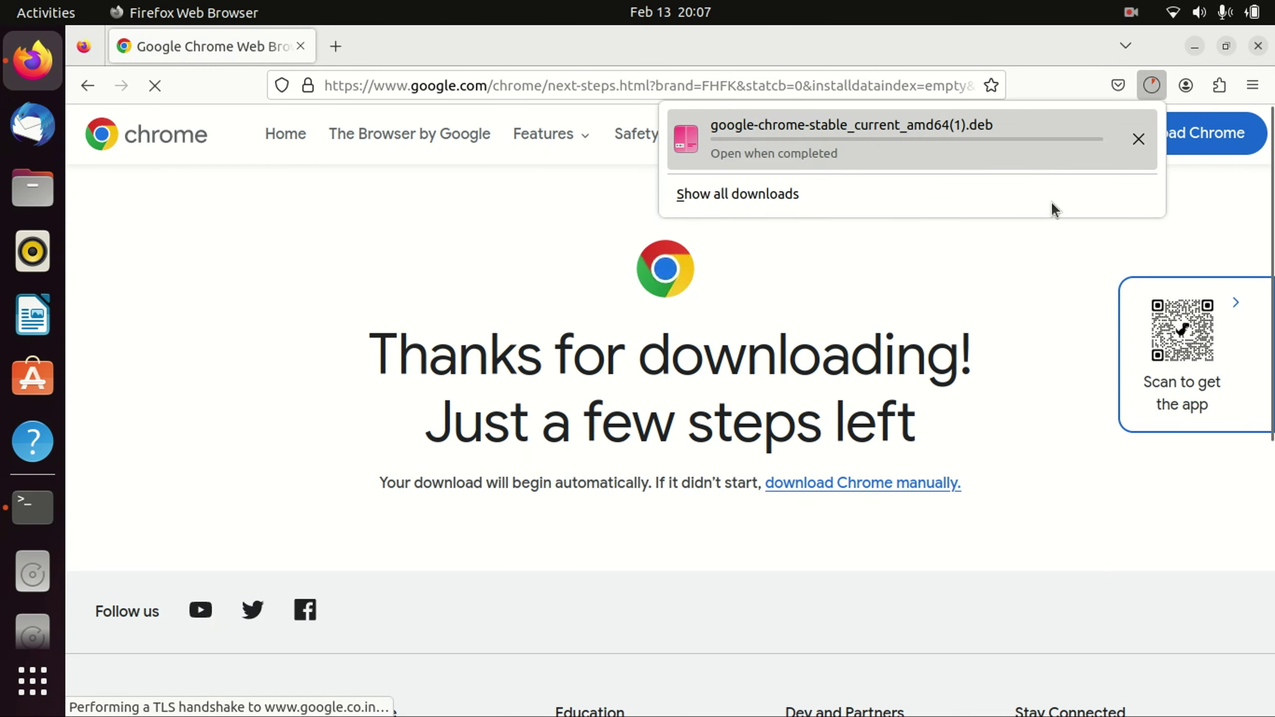
{"action": "left_click", "coordinate": [1138, 140]}
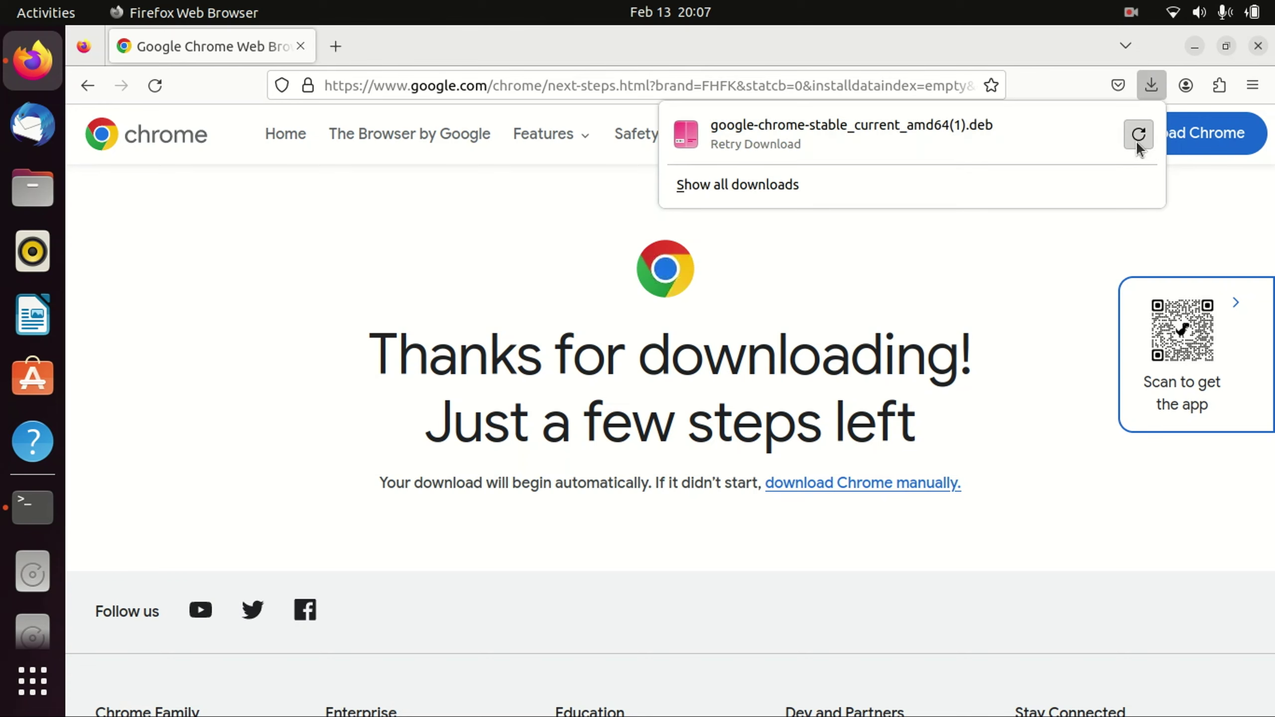
{"action": "left_click", "coordinate": [1058, 255]}
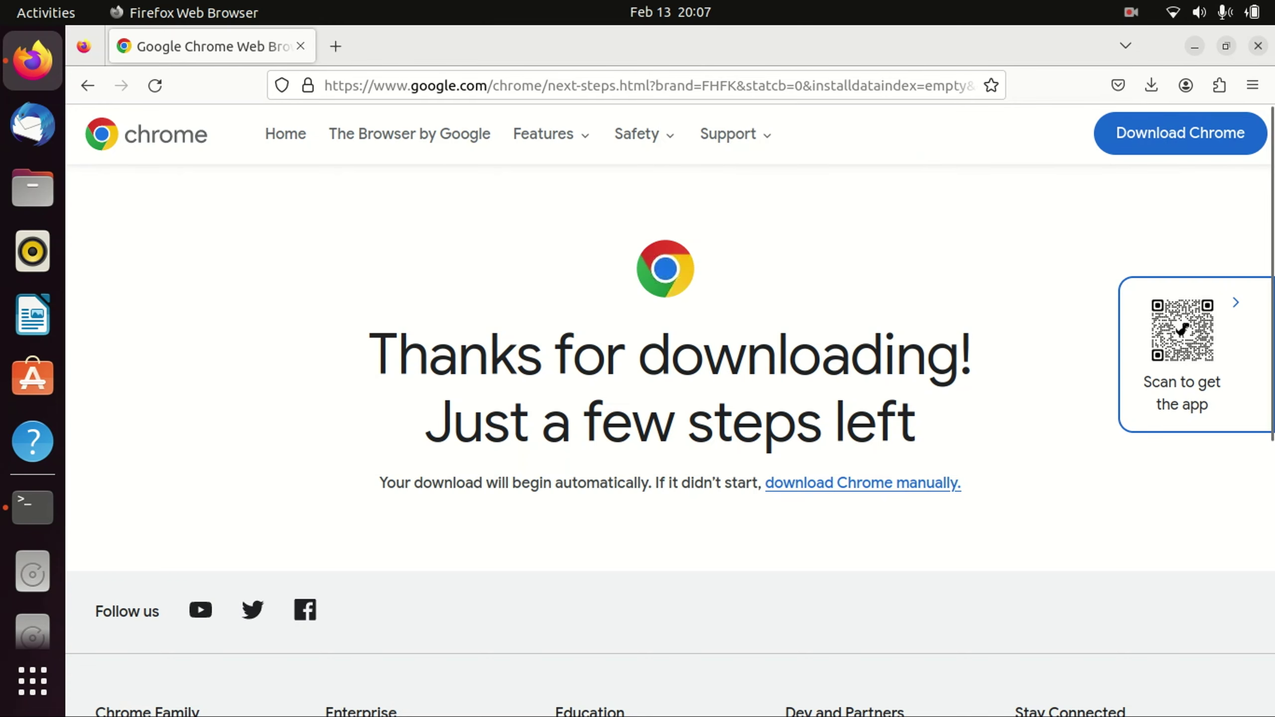
{"action": "left_click", "coordinate": [1258, 47]}
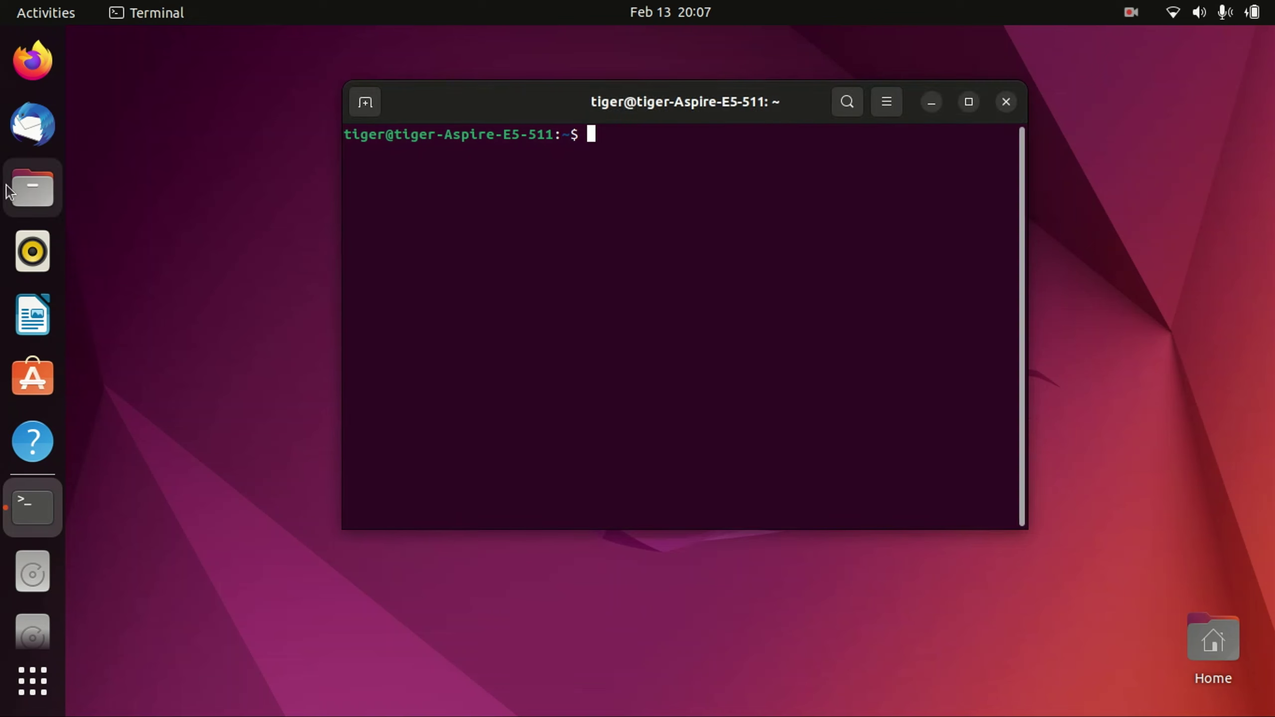
Select the Chrome .deb in the Files Downloads folder, with Terminal alongside
{"action": "left_click", "coordinate": [46, 185]}
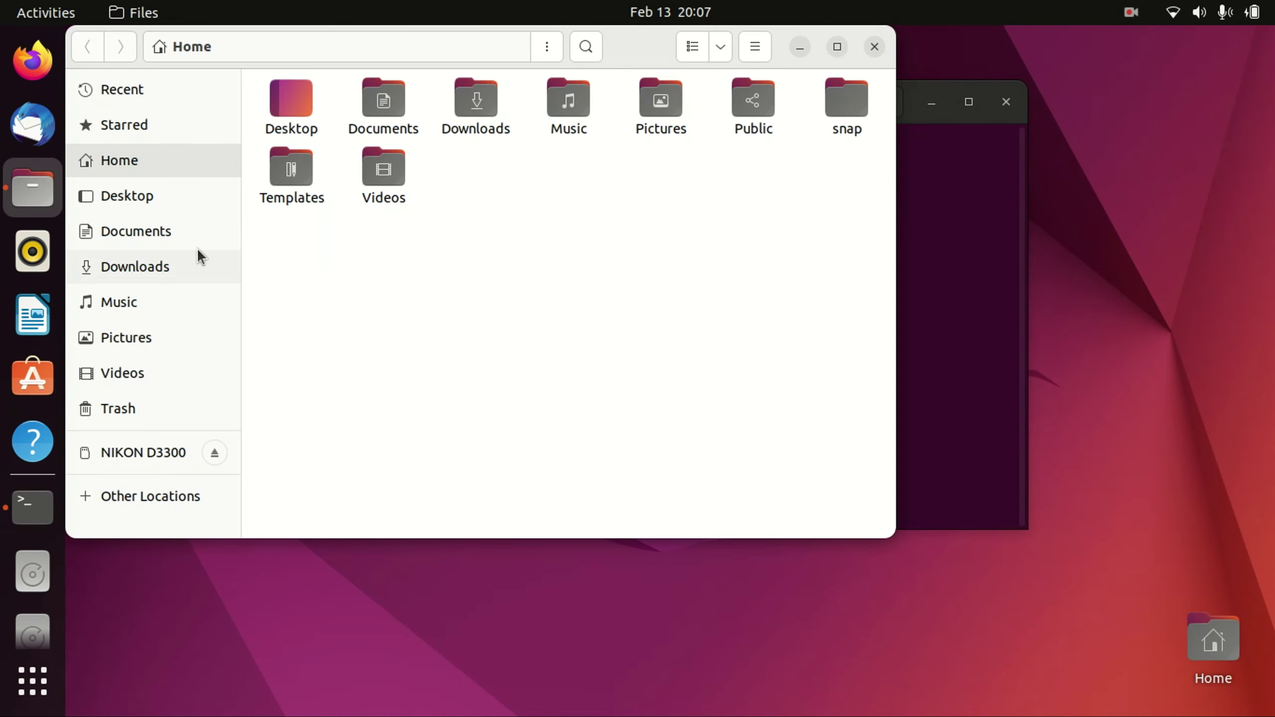
{"action": "left_click", "coordinate": [197, 252]}
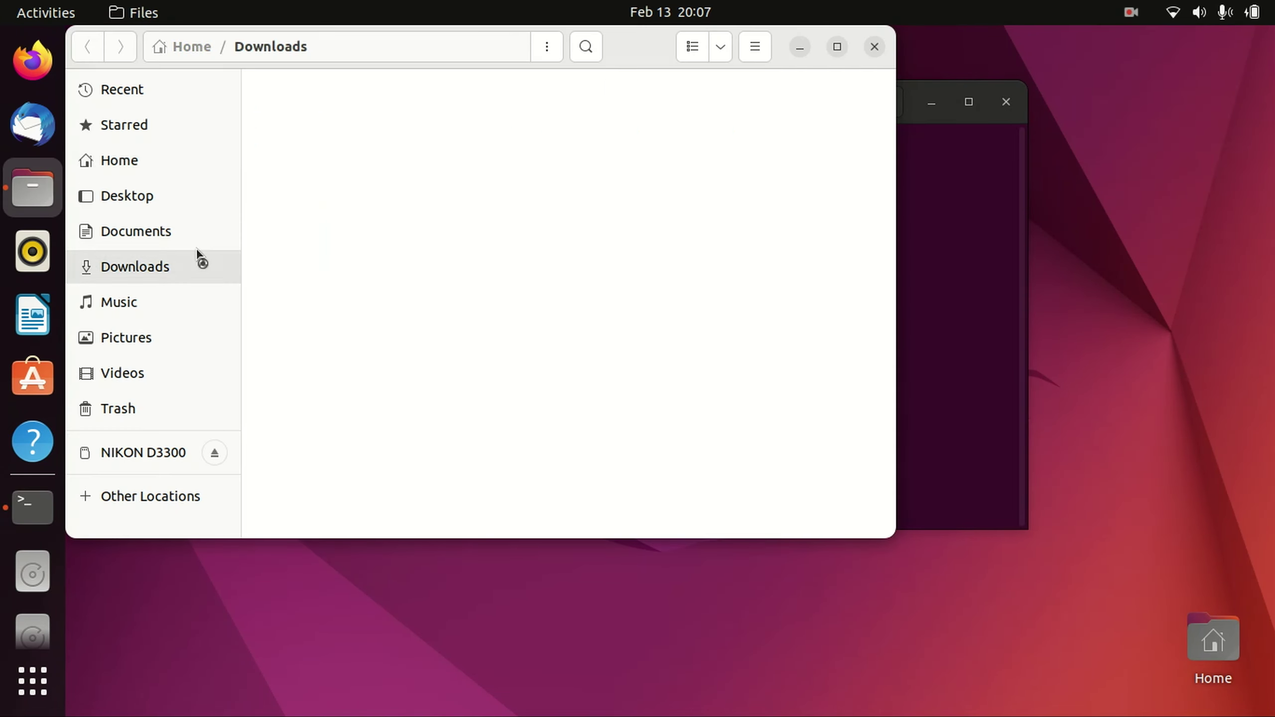
{"action": "left_click", "coordinate": [305, 98]}
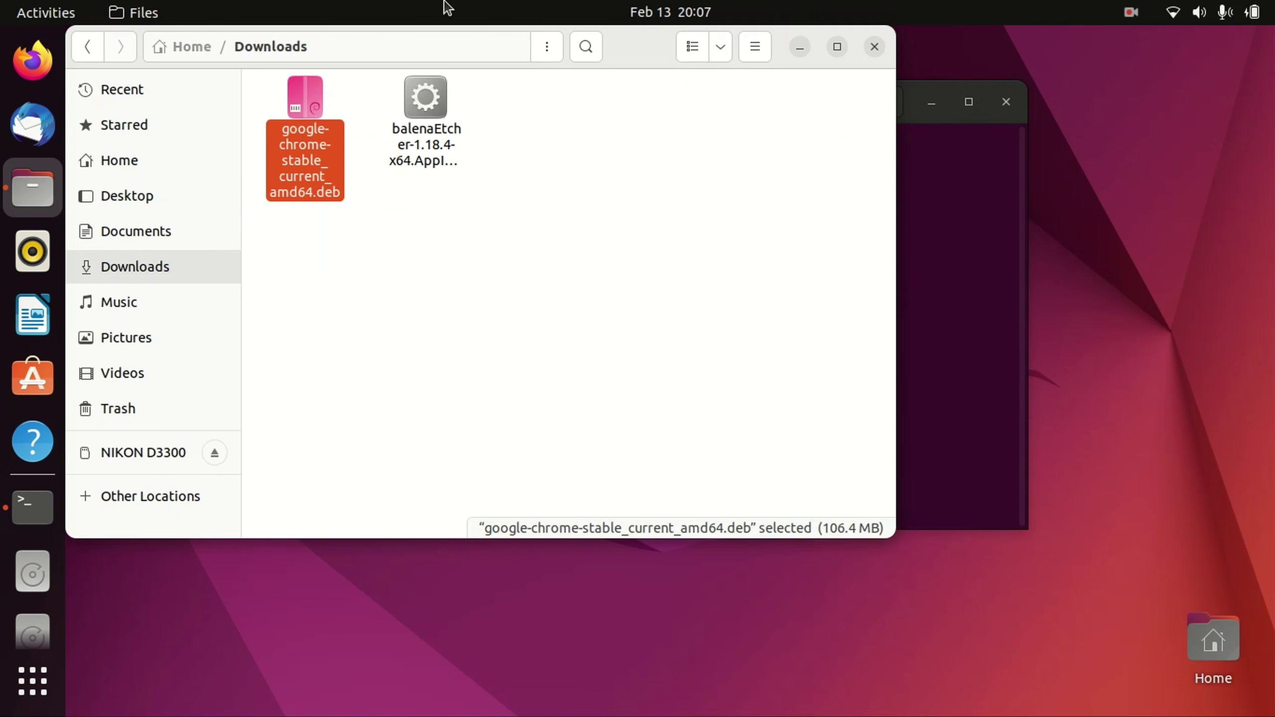
{"action": "left_click", "coordinate": [1007, 166]}
{"action": "left_click_drag", "start_coordinate": [678, 104], "coordinate": [879, 221]}
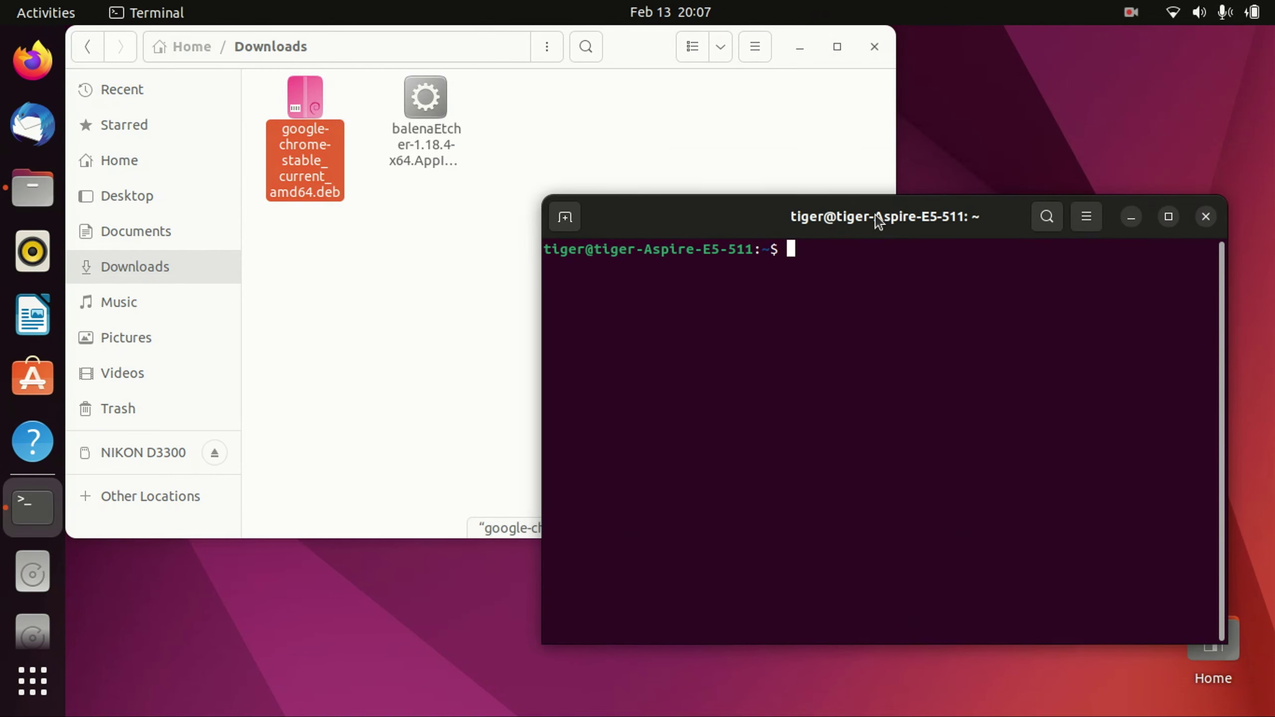
Install google-chrome-stable_current_amd64.deb with sudo dpkg -i
{"action": "type", "text": "sudo dpkg "}
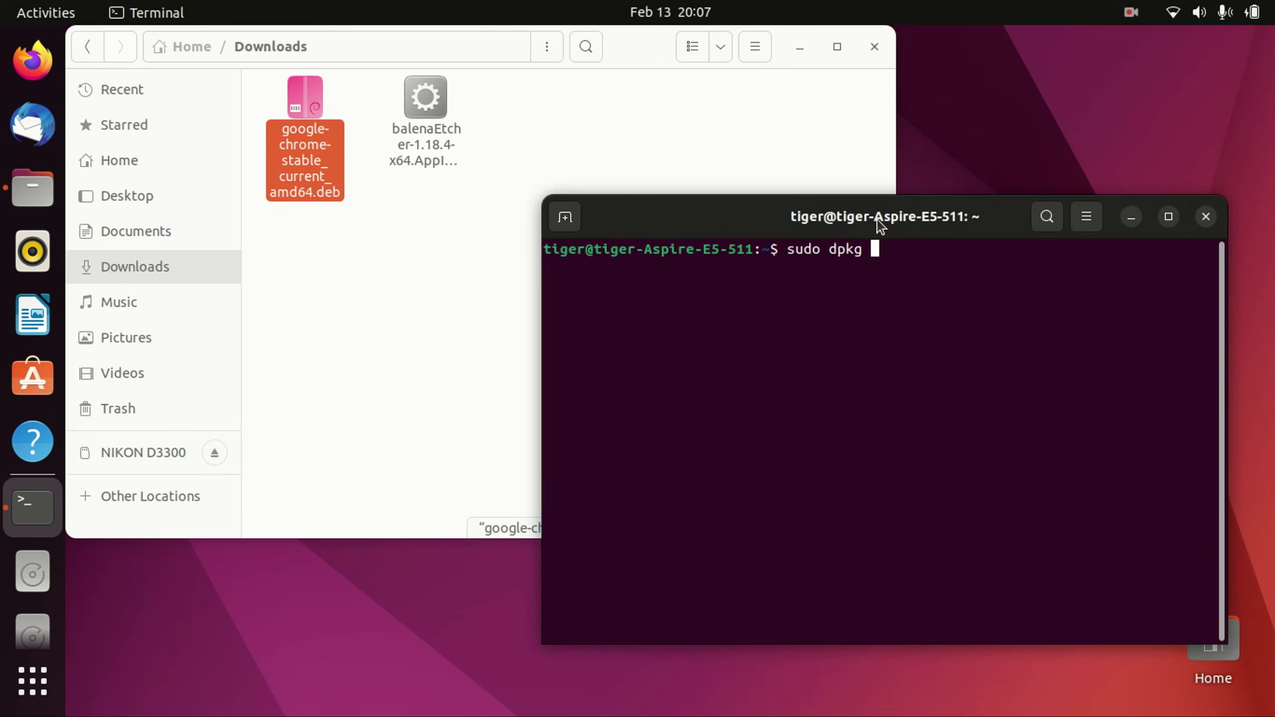
{"action": "type", "text": "-i"}
{"action": "left_click_drag", "start_coordinate": [337, 162], "coordinate": [997, 336]}
{"action": "left_click", "coordinate": [989, 290]}
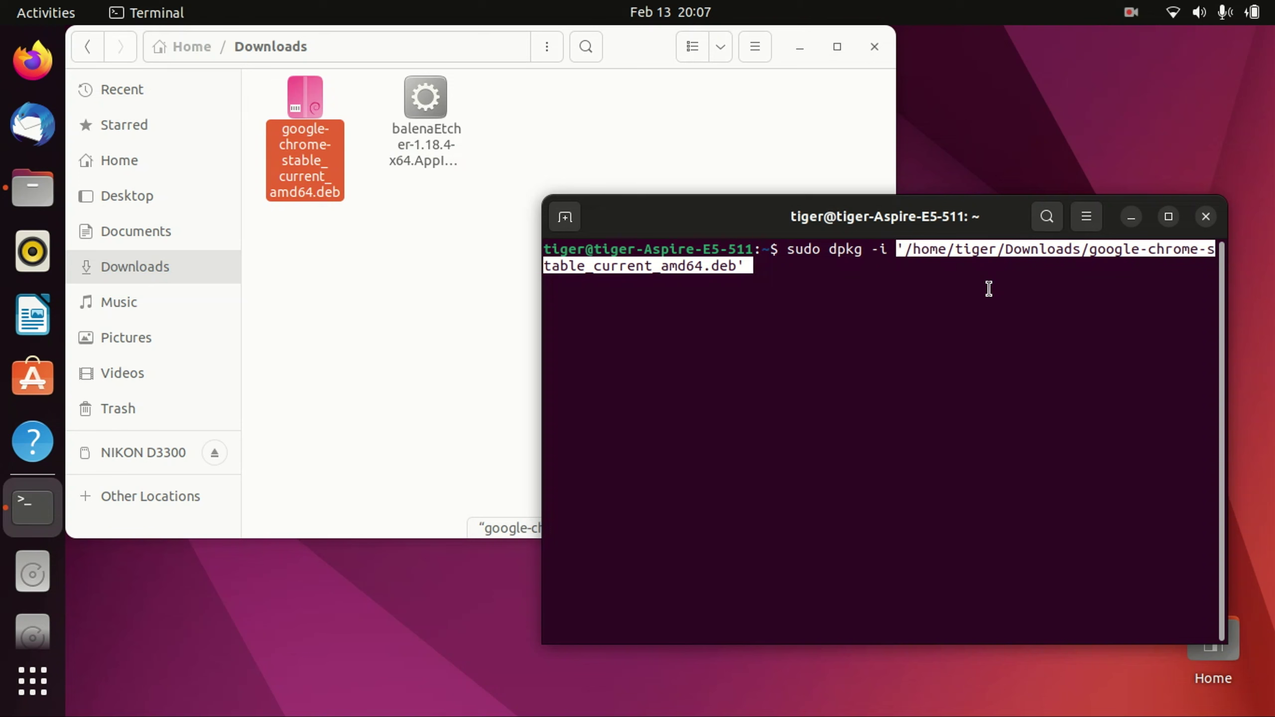
{"action": "key", "text": "Return"}
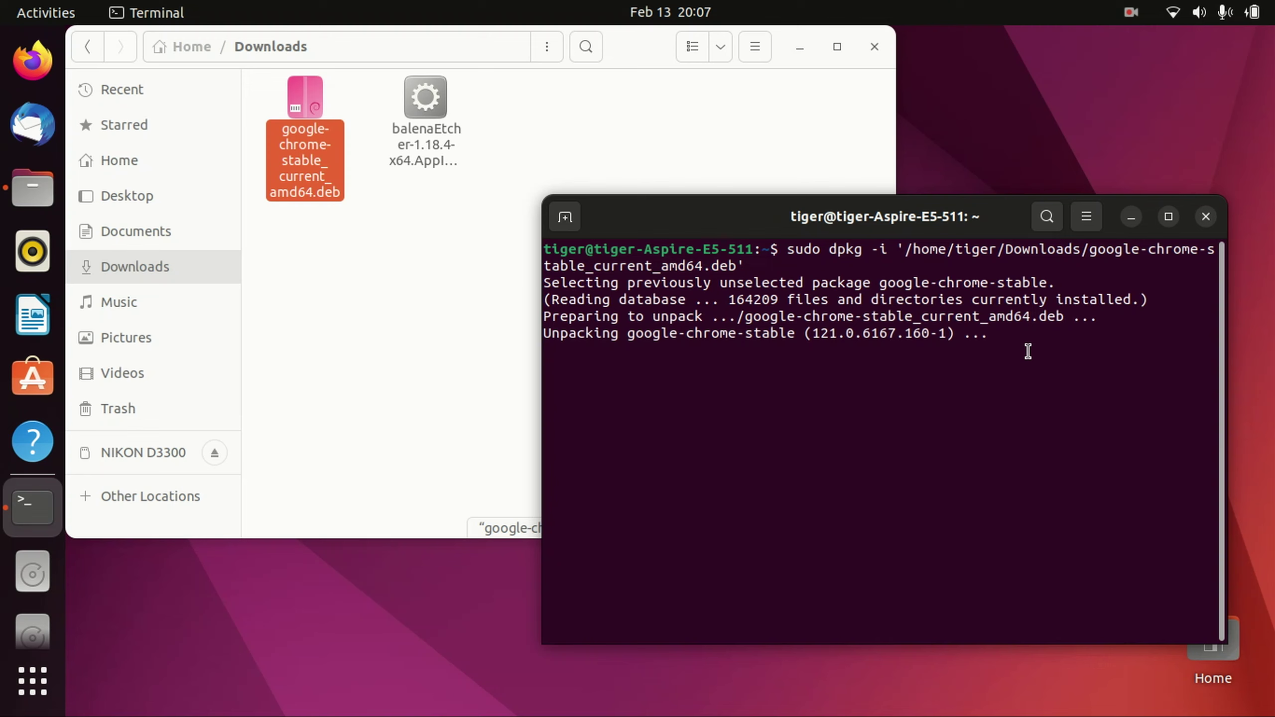
Clear the install output with the clear command
{"action": "left_click_drag", "start_coordinate": [868, 484], "coordinate": [852, 437]}
{"action": "left_click", "coordinate": [880, 468]}
{"action": "type", "text": "clear"}
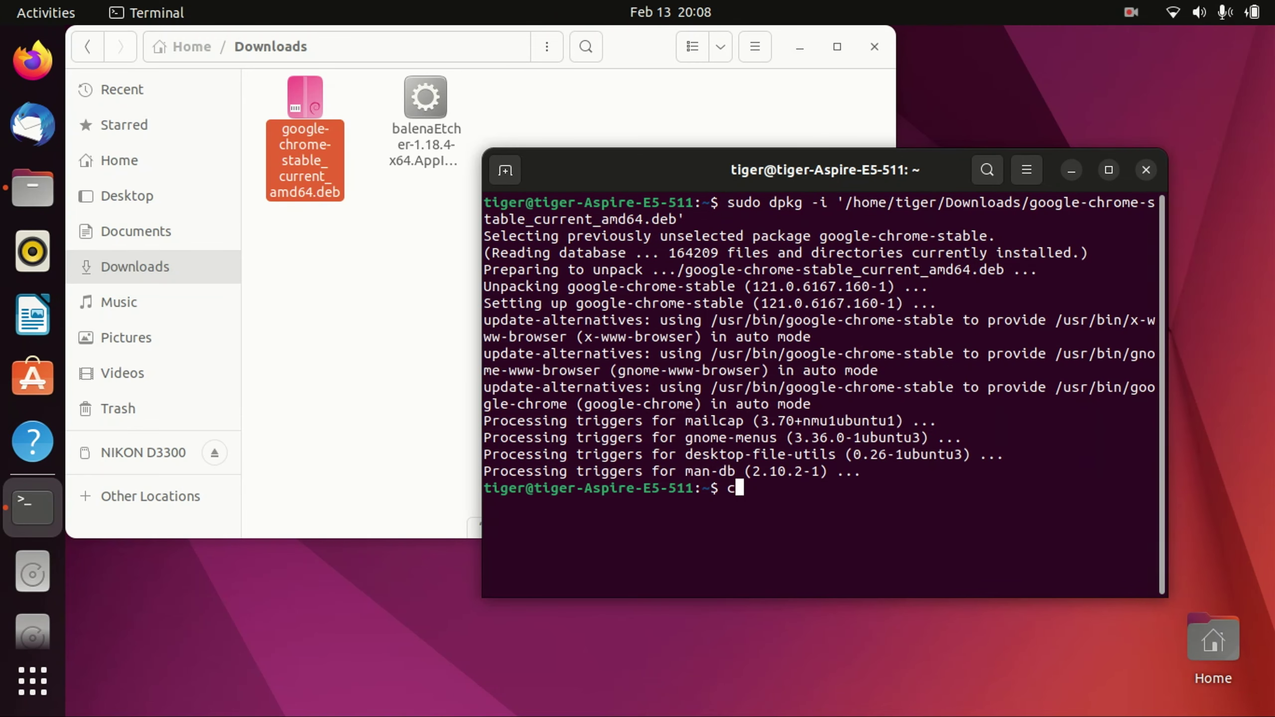
{"action": "key", "text": "Return"}
Launch Google Chrome by searching 'ch' in Activities
{"action": "key", "text": "super"}
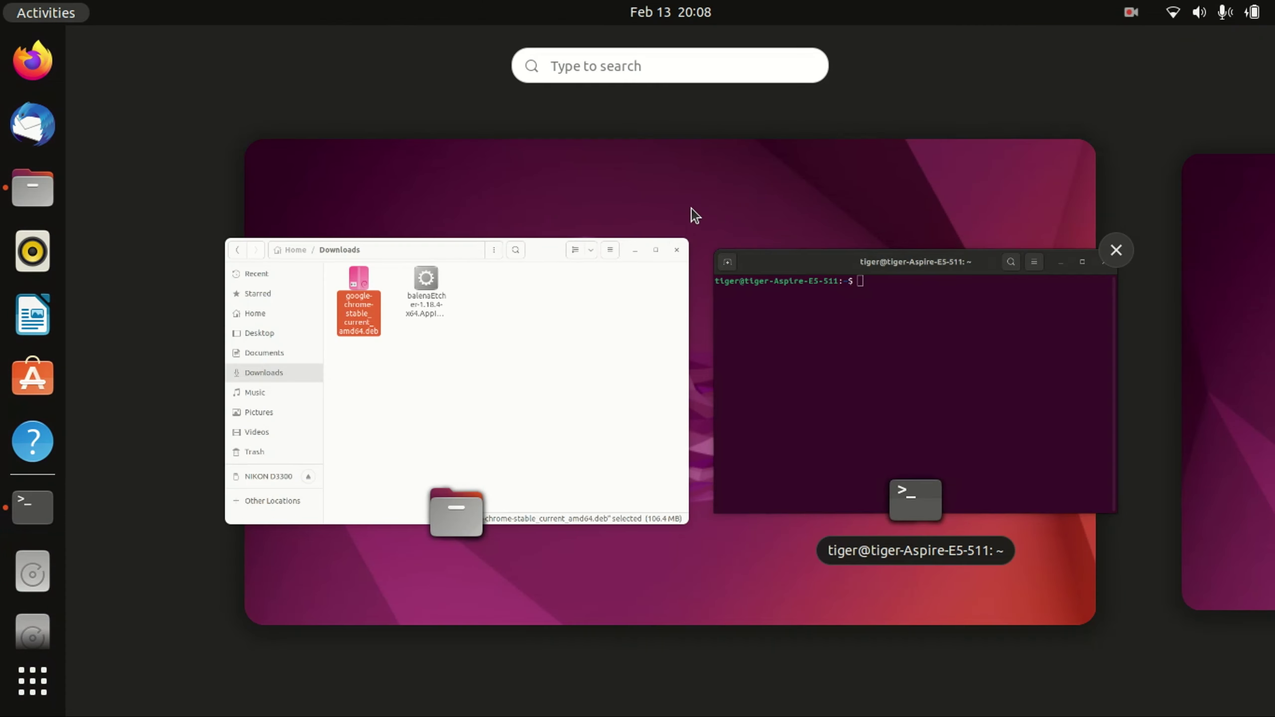
{"action": "type", "text": "ch"}
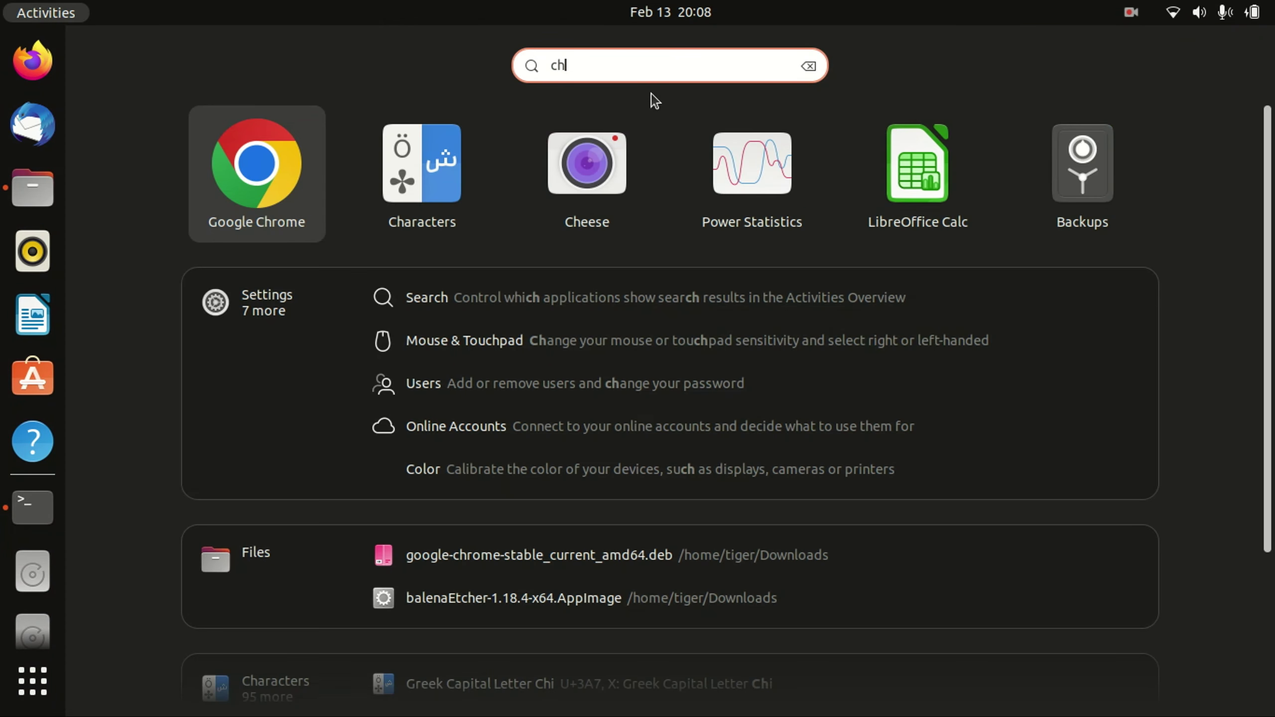
{"action": "left_click", "coordinate": [265, 177]}
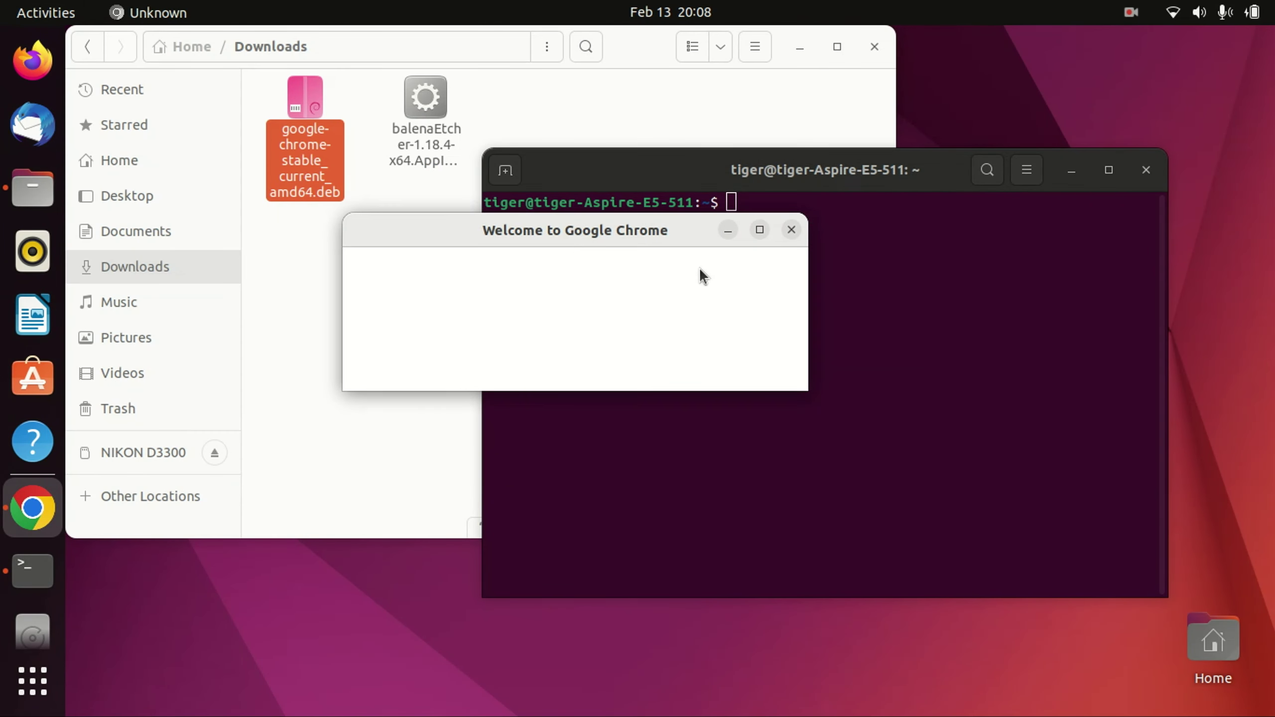
{"action": "left_click_drag", "start_coordinate": [588, 235], "coordinate": [660, 247]}
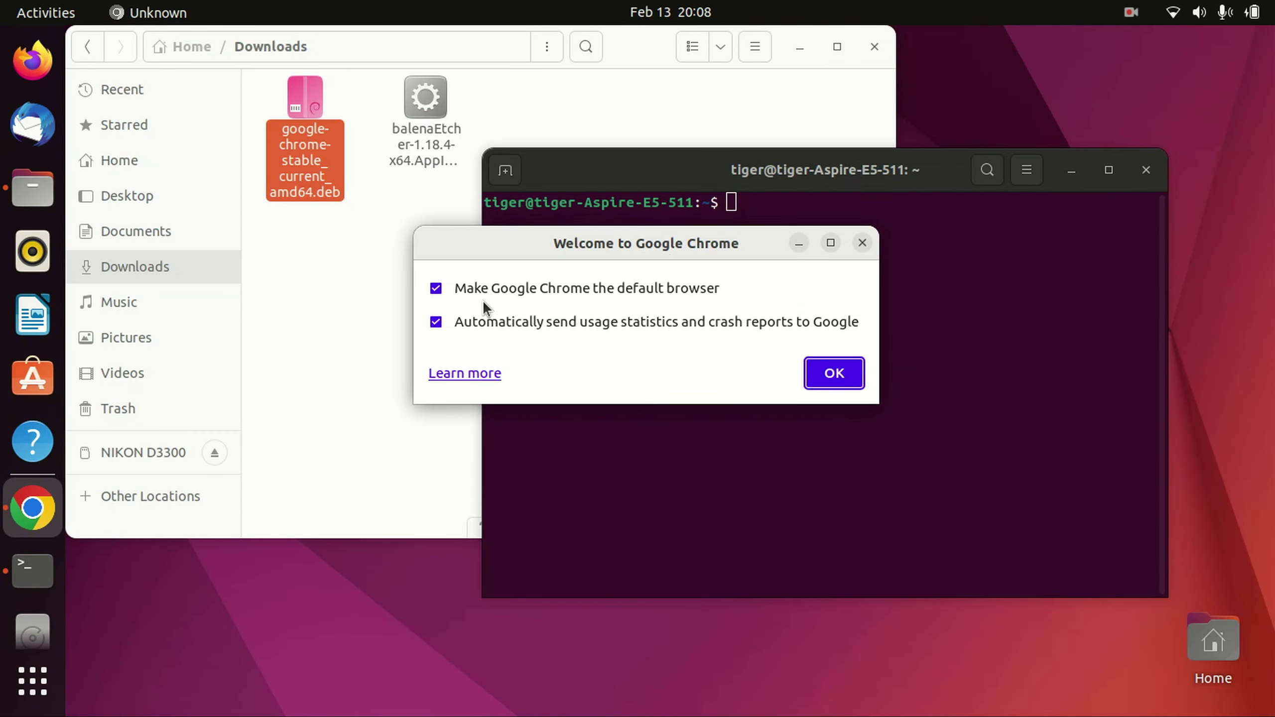
Untick default browser and usage statistics on the welcome screen, then confirm
{"action": "left_click", "coordinate": [497, 291]}
{"action": "left_click", "coordinate": [522, 323]}
{"action": "left_click", "coordinate": [826, 377]}
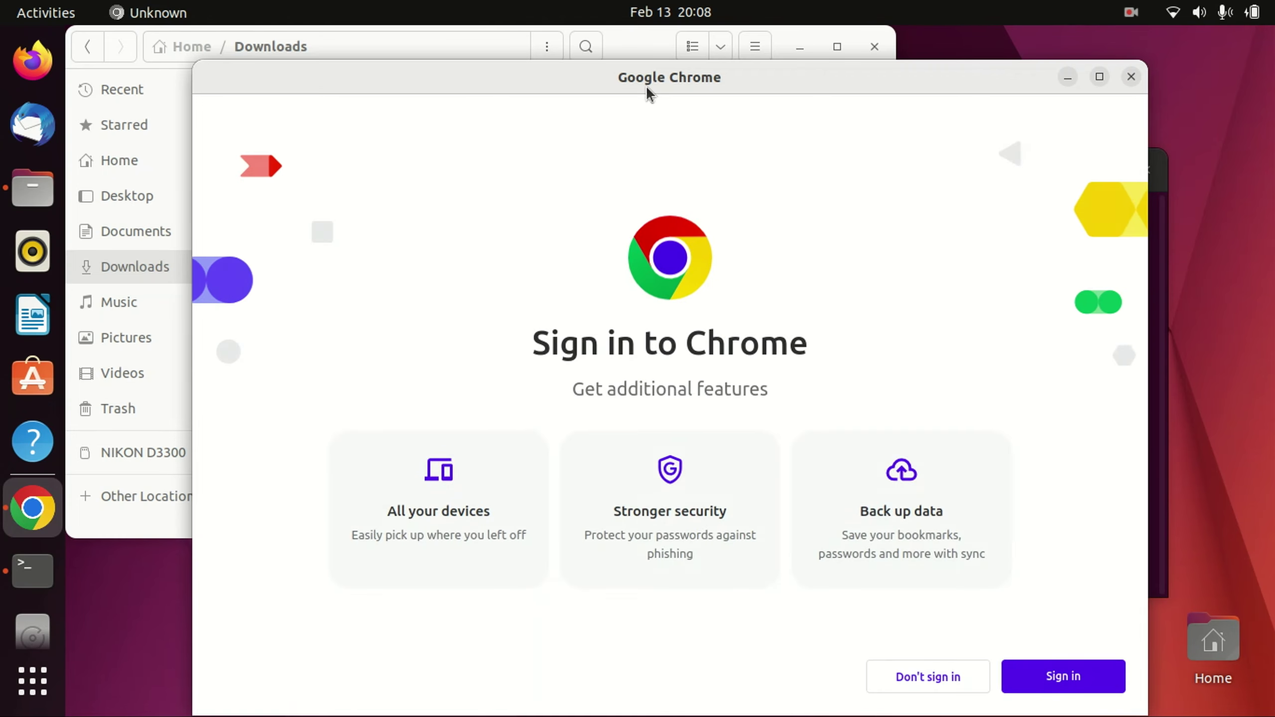
Skip signing in to Chrome and close the browser
{"action": "left_click_drag", "start_coordinate": [649, 91], "coordinate": [651, 55]}
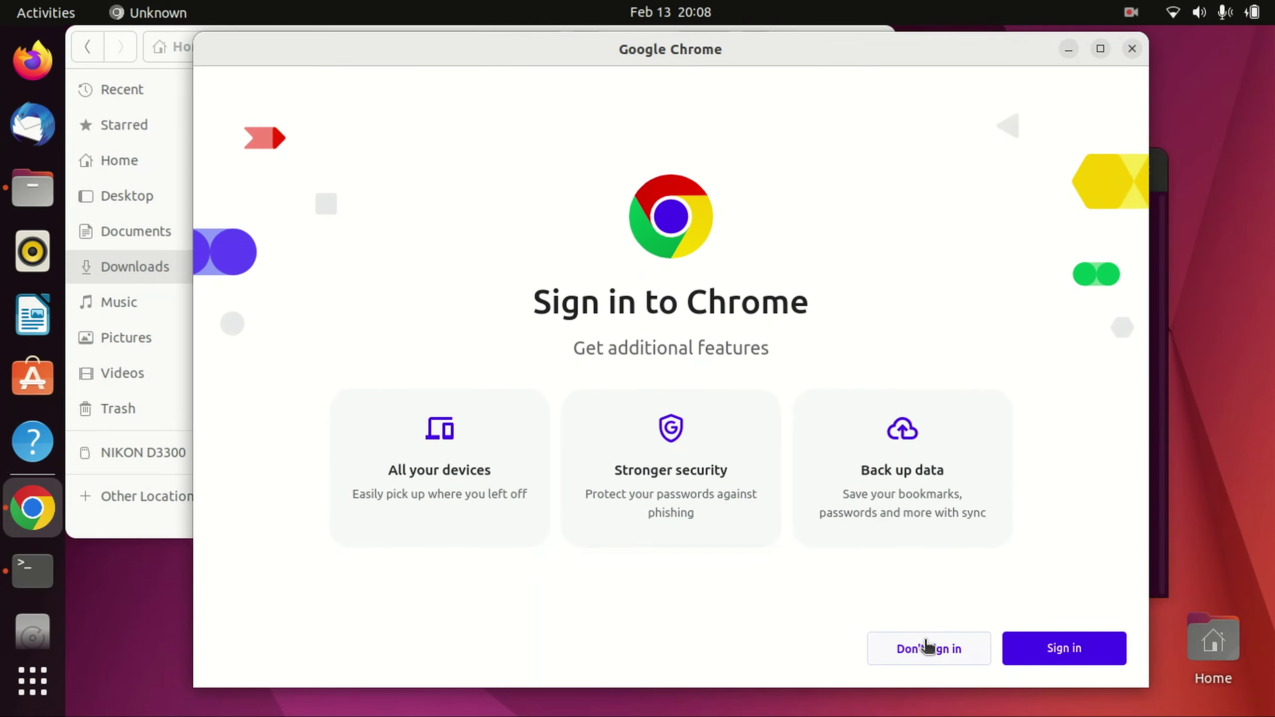
{"action": "left_click", "coordinate": [928, 648]}
{"action": "left_click_drag", "start_coordinate": [452, 75], "coordinate": [606, 64]}
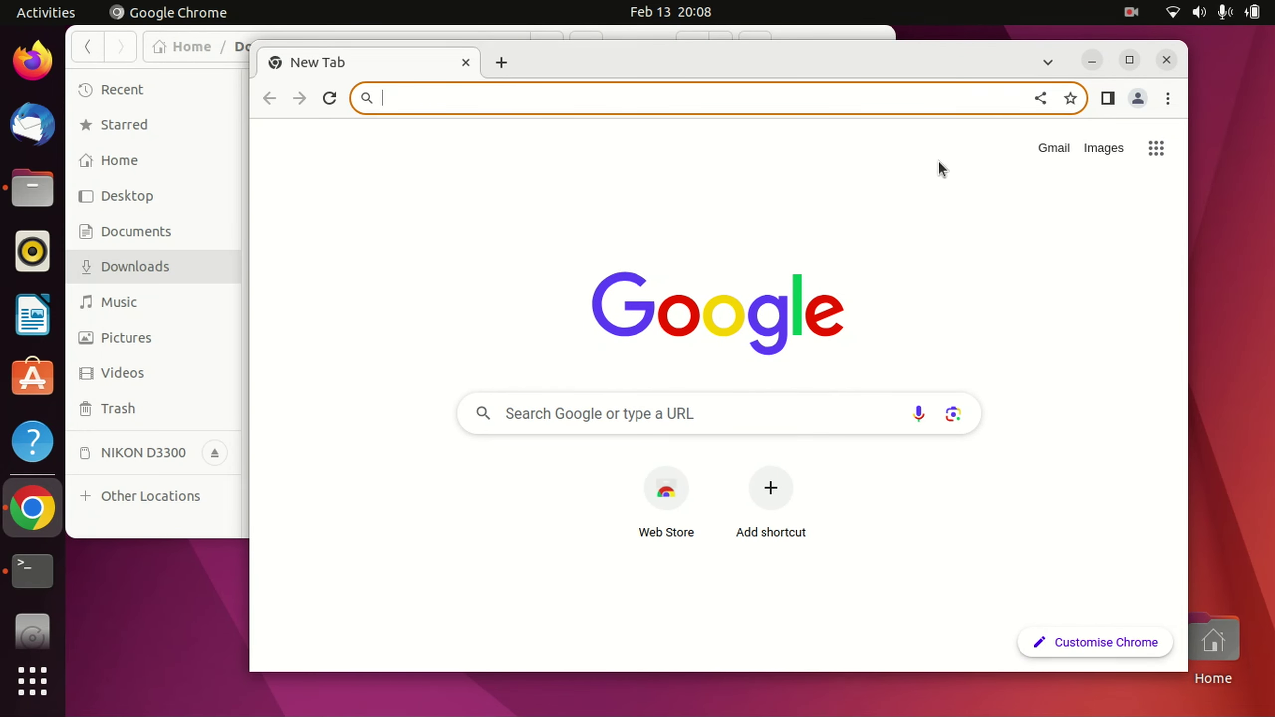
{"action": "left_click", "coordinate": [1166, 60]}
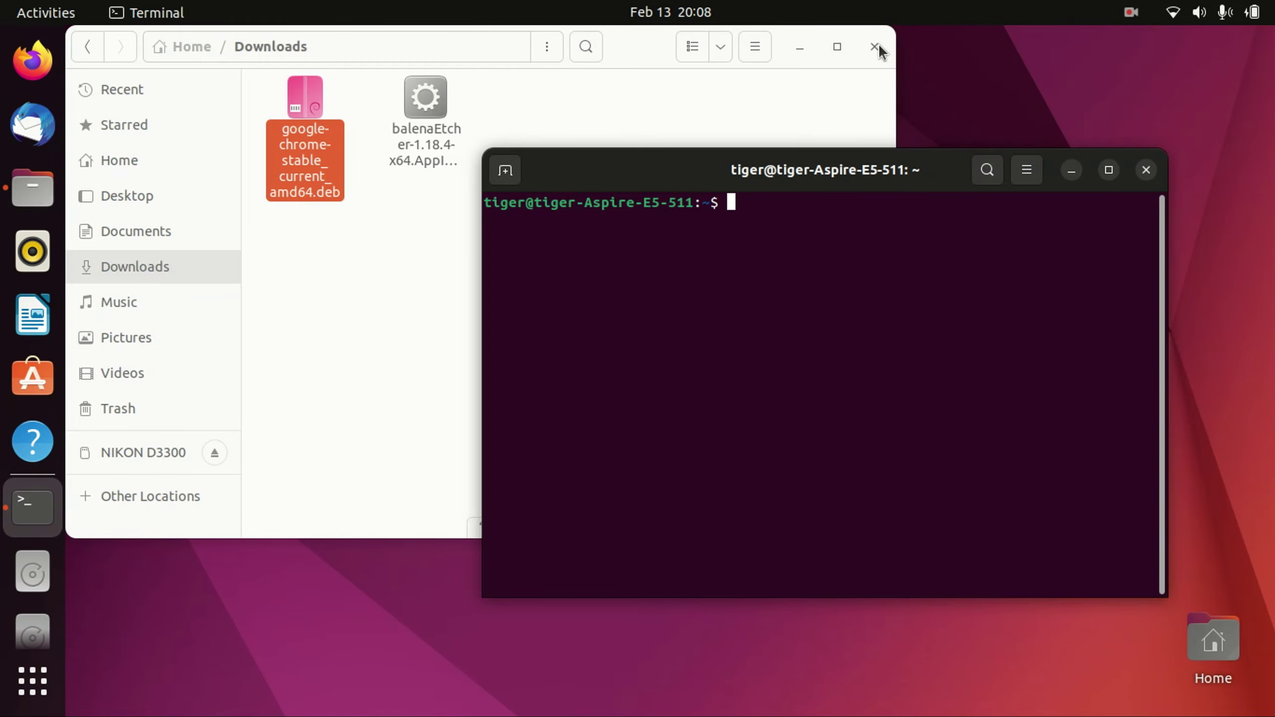
Close Files and install gnome-tweaks with sudo apt install gnome-tweaks
{"action": "left_click", "coordinate": [880, 50]}
{"action": "left_click_drag", "start_coordinate": [885, 173], "coordinate": [784, 161]}
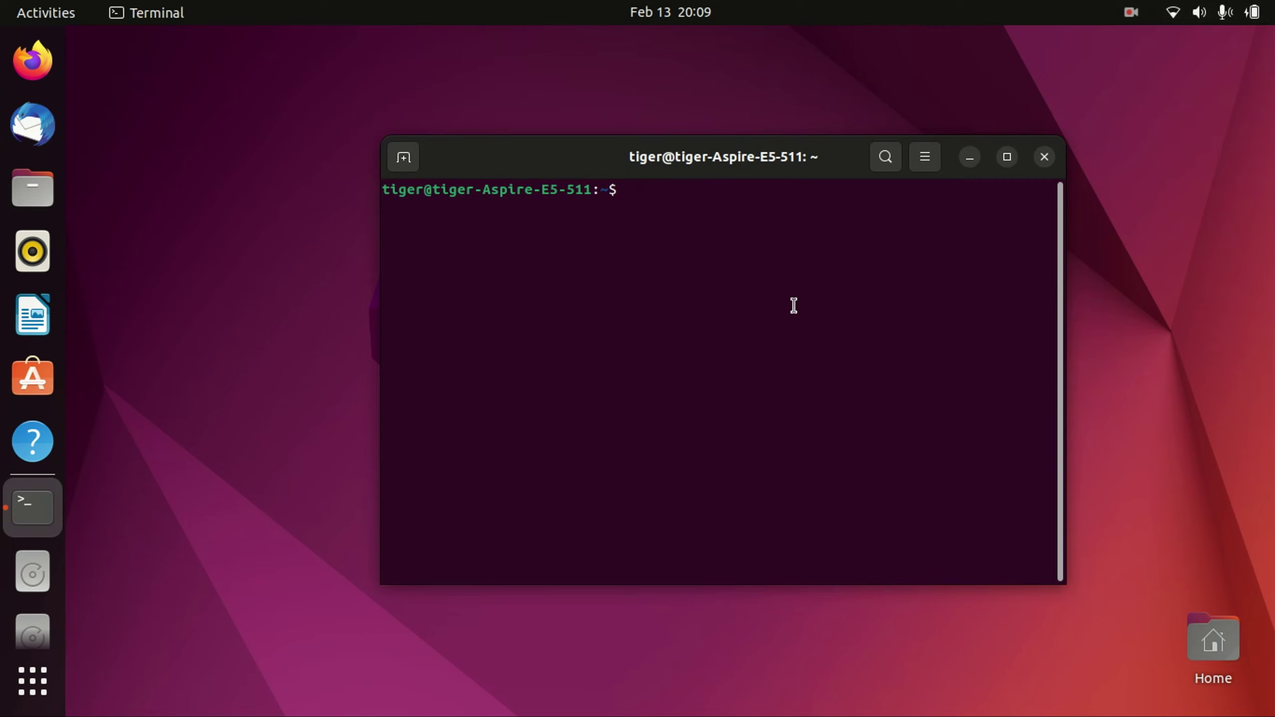
{"action": "type", "text": "sudo apt install gnomw-"}
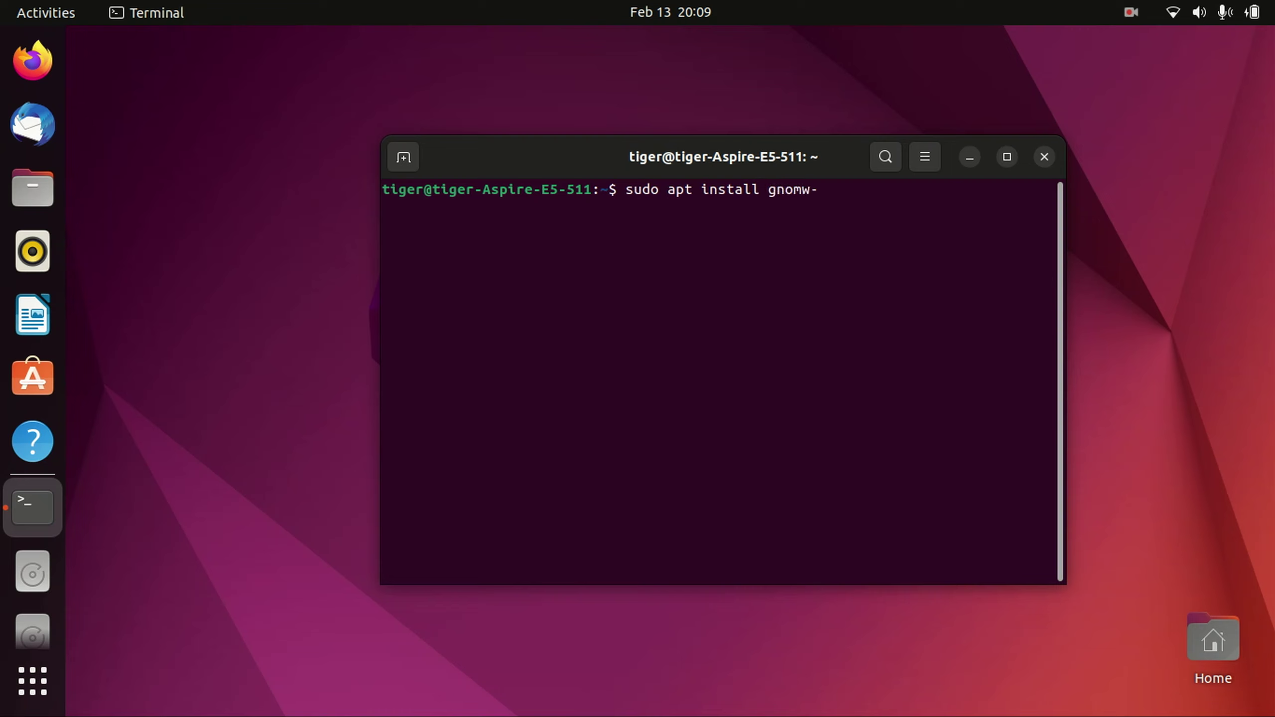
{"action": "key", "text": "Left"}
{"action": "key", "text": "Left"}
{"action": "key", "text": "Delete"}
{"action": "type", "text": "e"}
{"action": "key", "text": "Right"}
{"action": "type", "text": "tweaks"}
{"action": "key", "text": "Return"}
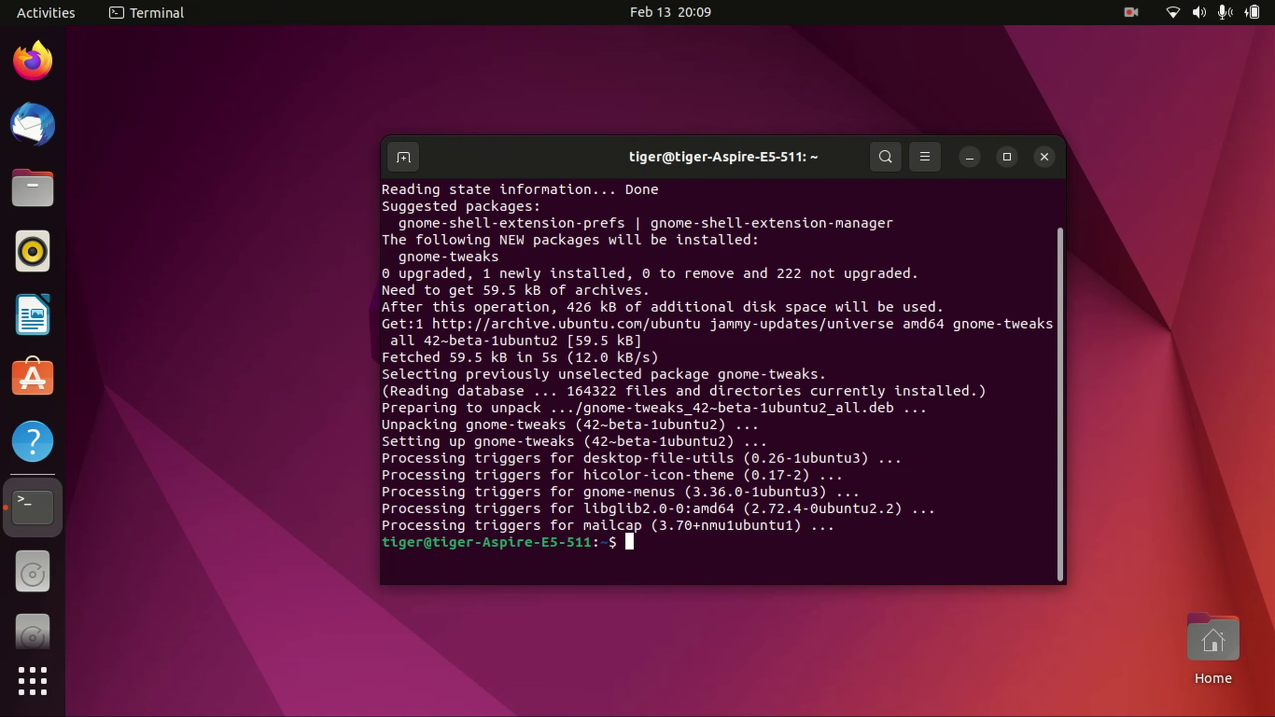
{"action": "key", "text": "super"}
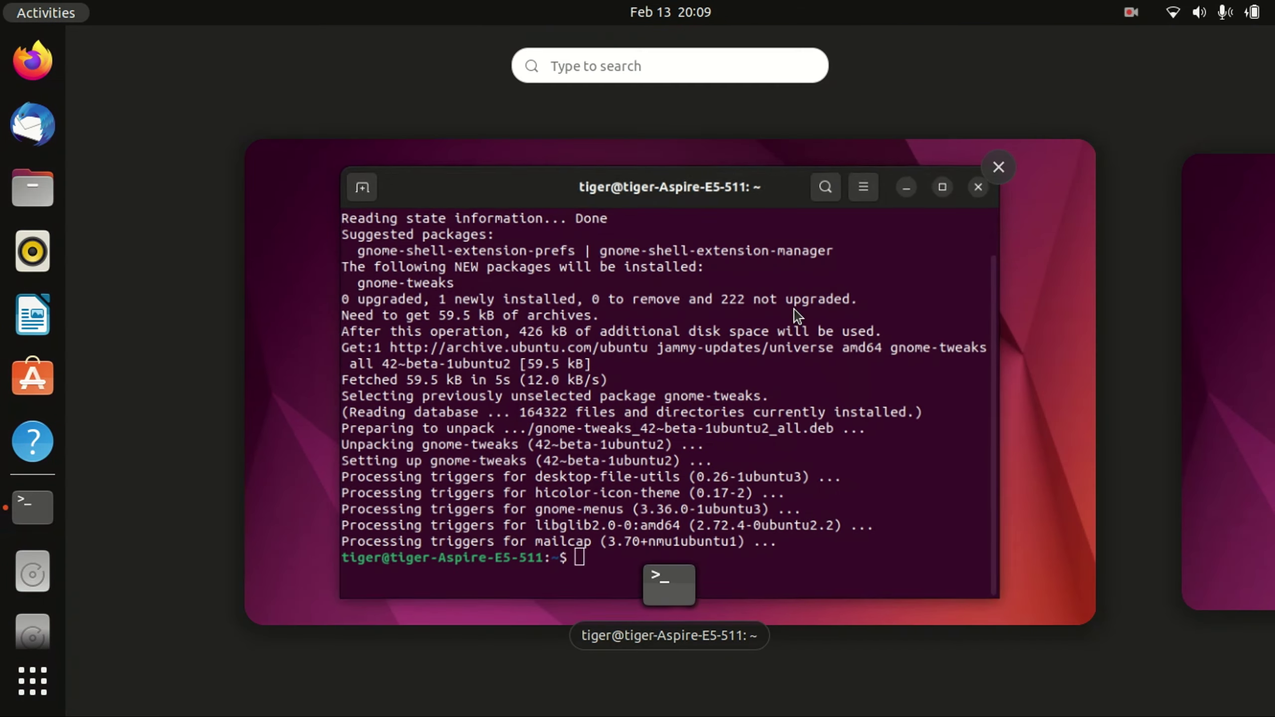
Launch Tweaks by searching 'twe' in Activities
{"action": "type", "text": "gnom"}
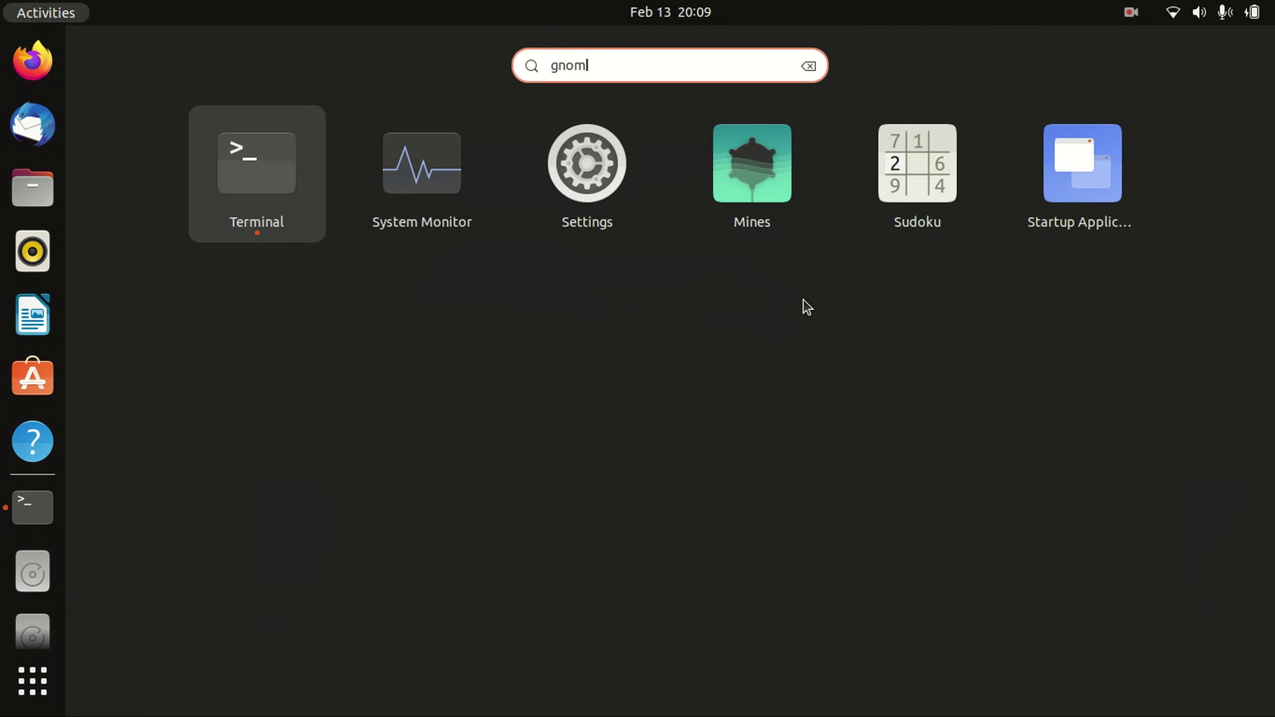
{"action": "key", "text": "BackSpace"}
{"action": "key", "text": "BackSpace"}
{"action": "key", "text": "BackSpace"}
{"action": "key", "text": "BackSpace"}
{"action": "type", "text": "twe"}
{"action": "left_click", "coordinate": [656, 177]}
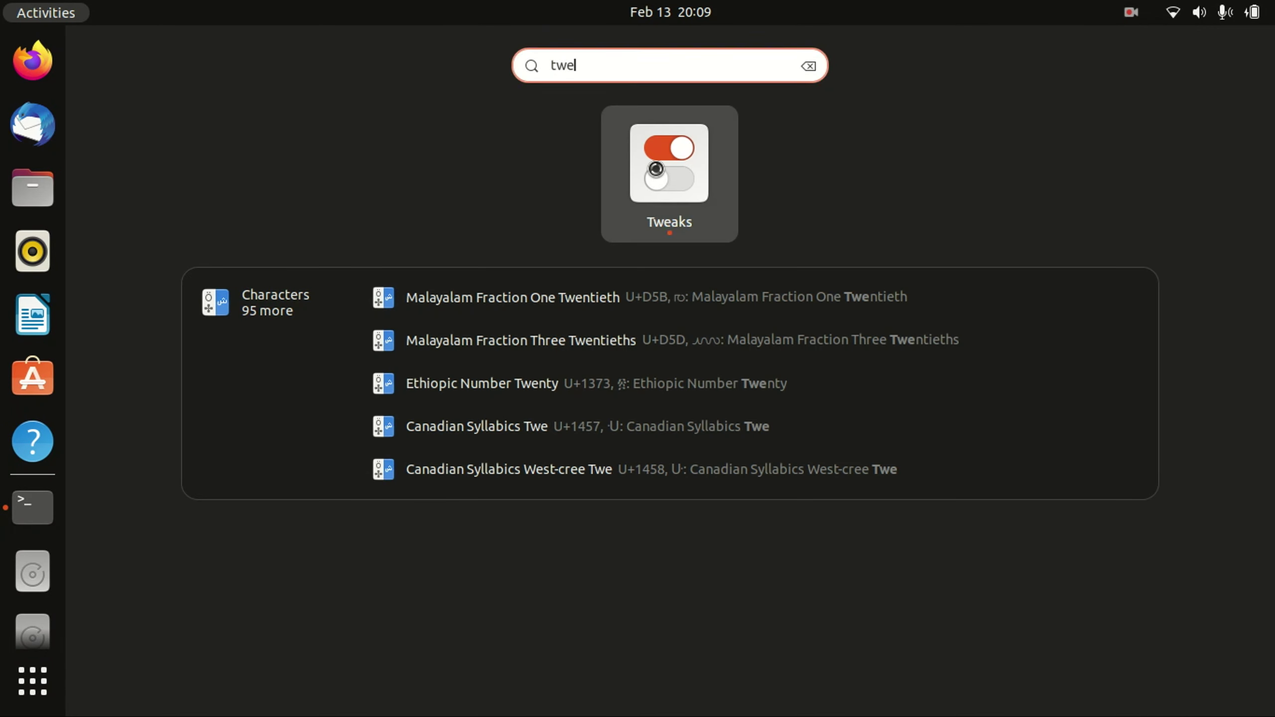
{"action": "mouse_move", "coordinate": [549, 75]}
{"action": "left_mouse_down"}
{"action": "mouse_move", "coordinate": [651, 61]}
{"action": "mouse_move", "coordinate": [526, 65]}
{"action": "left_mouse_up"}
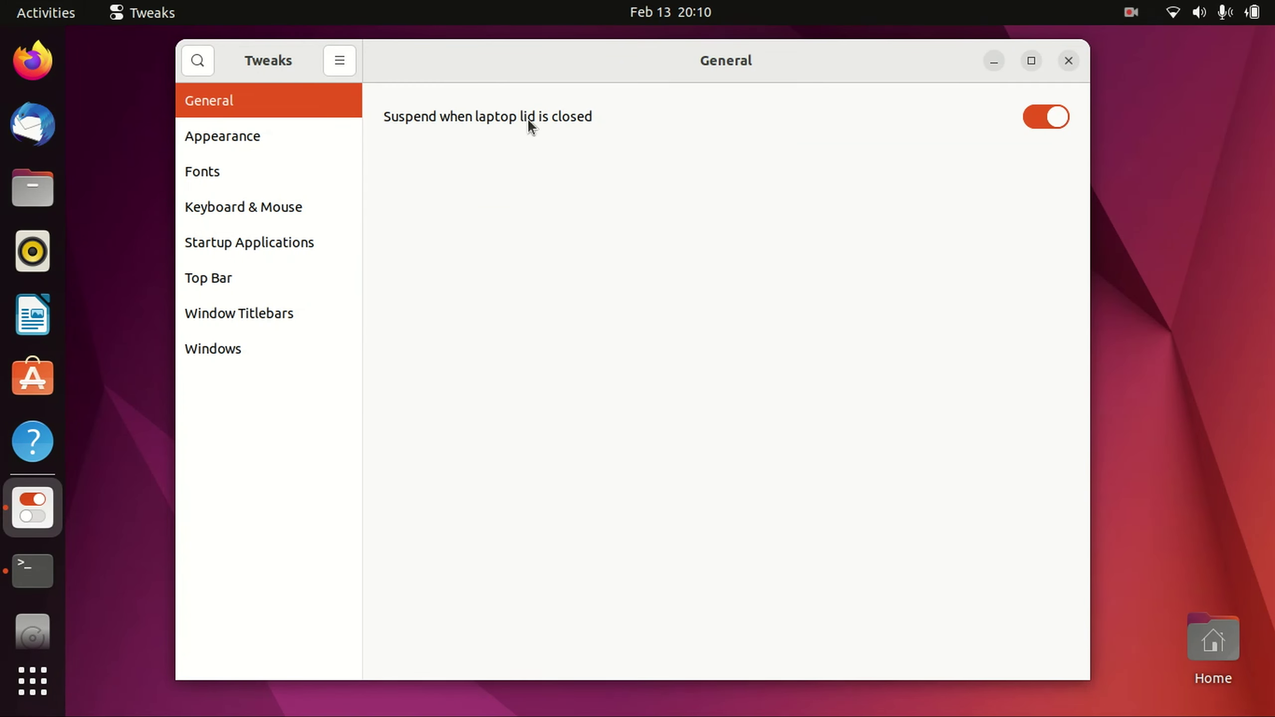
Browse the Fonts, Appearance, Keyboard & Mouse, Top Bar and Window Titlebars pages, then close Tweaks
{"action": "left_click", "coordinate": [276, 168]}
{"action": "left_click", "coordinate": [273, 136]}
{"action": "left_click", "coordinate": [253, 203]}
{"action": "left_click", "coordinate": [266, 280]}
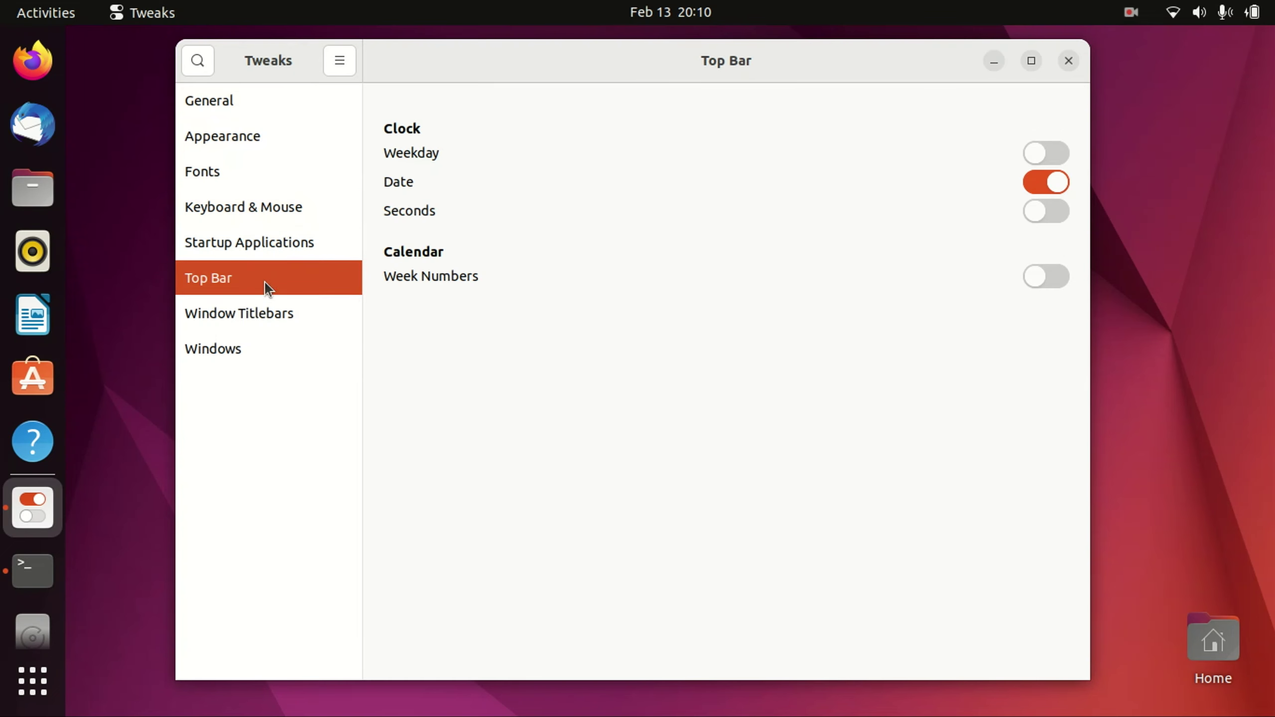
{"action": "left_click", "coordinate": [306, 313]}
{"action": "left_click", "coordinate": [1068, 60]}
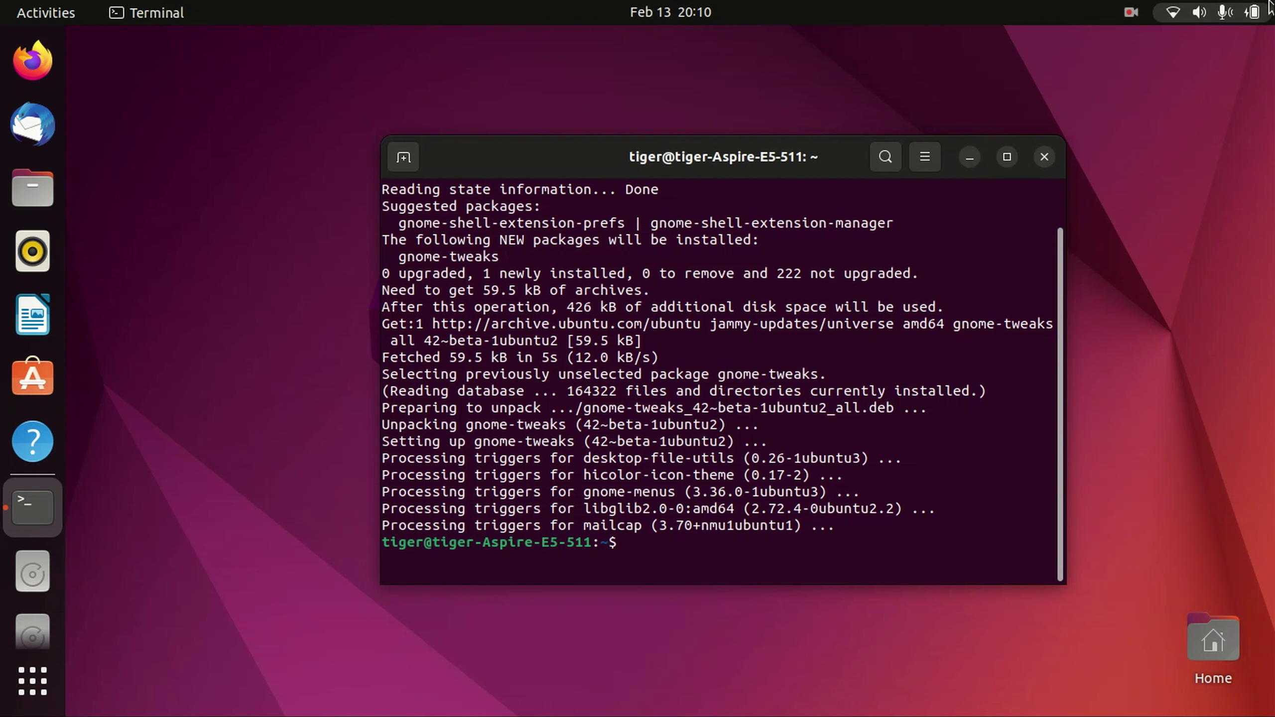
Launch Settings from the status menu and go to its Appearance page
{"action": "left_click", "coordinate": [1253, 12]}
{"action": "left_click", "coordinate": [1067, 276]}
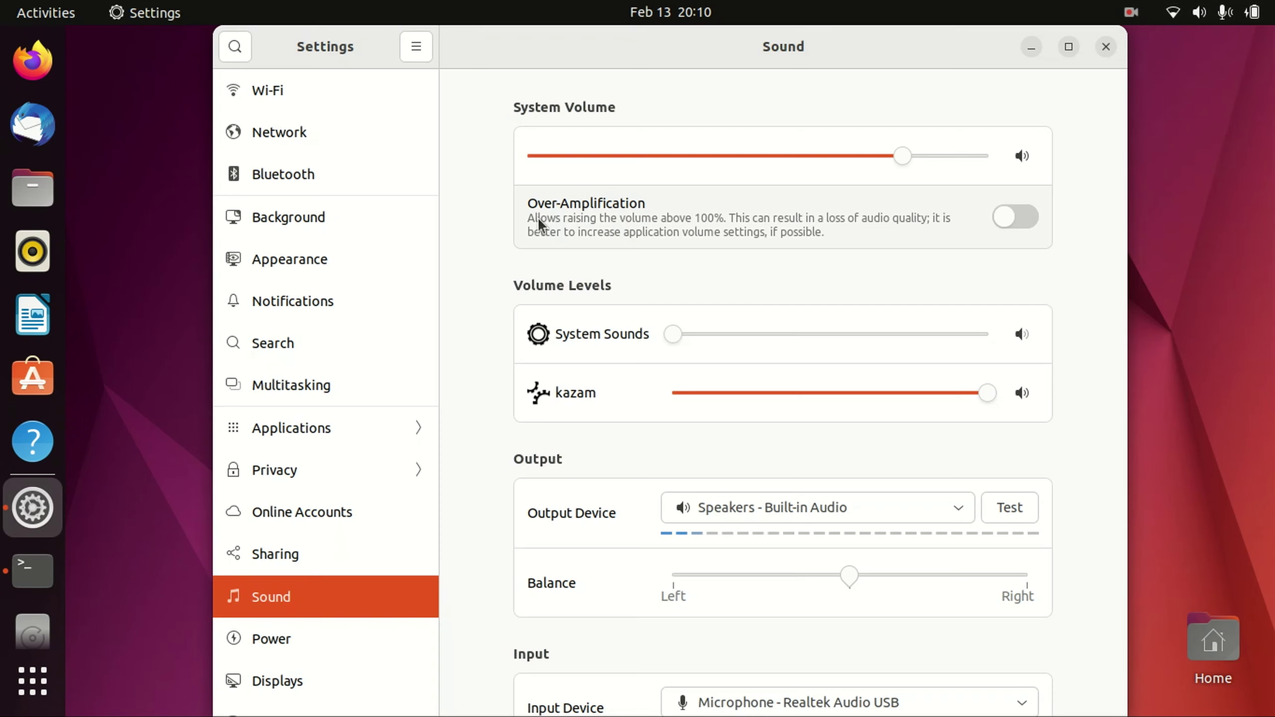
{"action": "scroll", "coordinate": [369, 316], "scroll_direction": "down", "scroll_amount": 5}
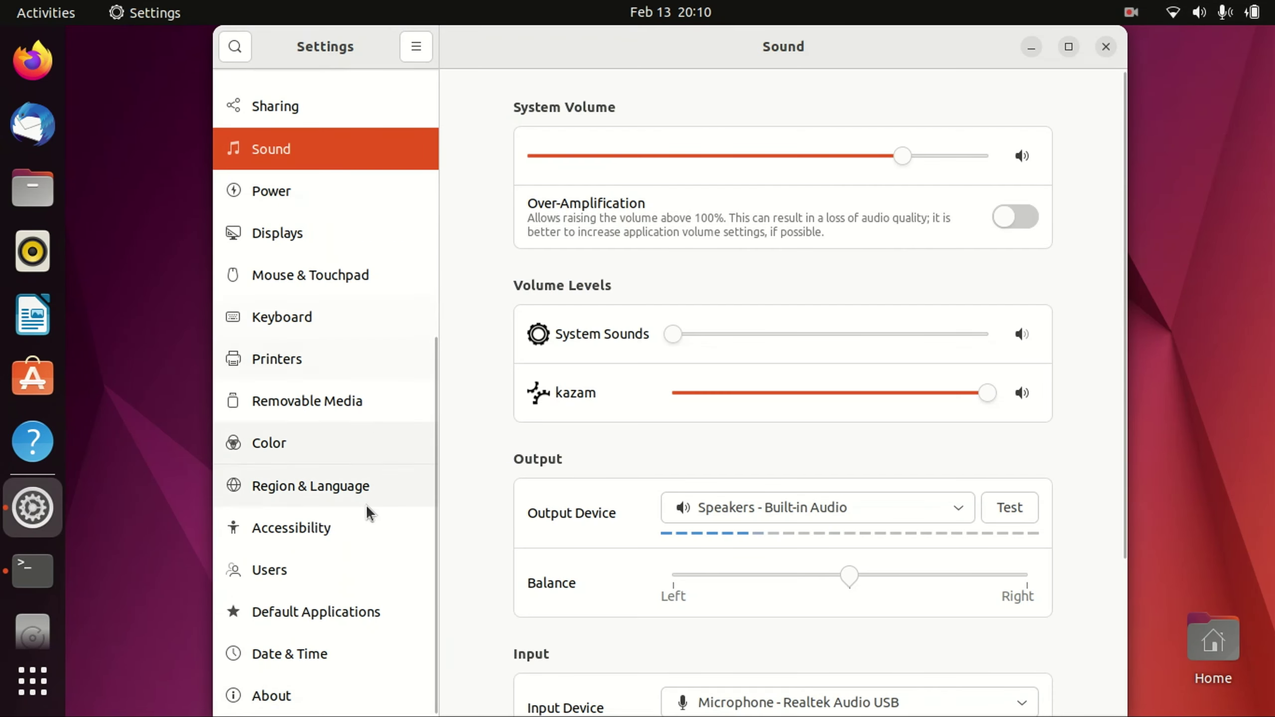
{"action": "scroll", "coordinate": [396, 563], "scroll_direction": "up", "scroll_amount": 5}
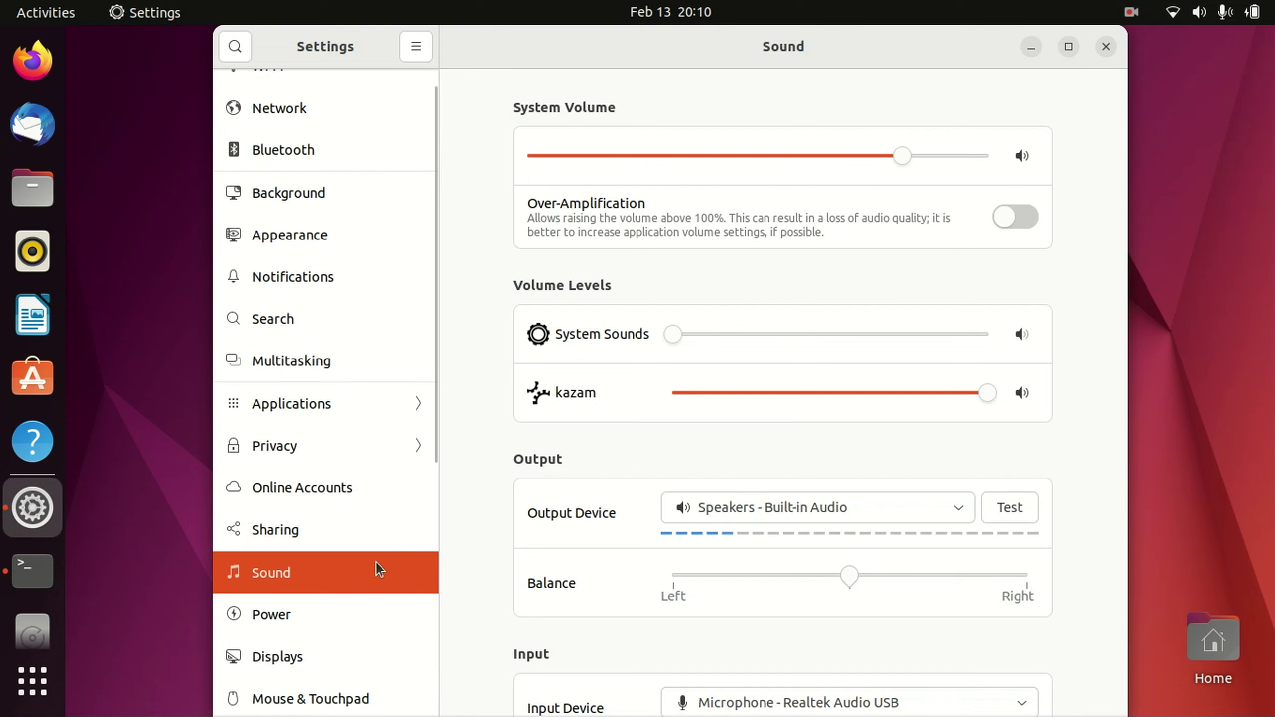
{"action": "scroll", "coordinate": [369, 549], "scroll_direction": "up", "scroll_amount": 1}
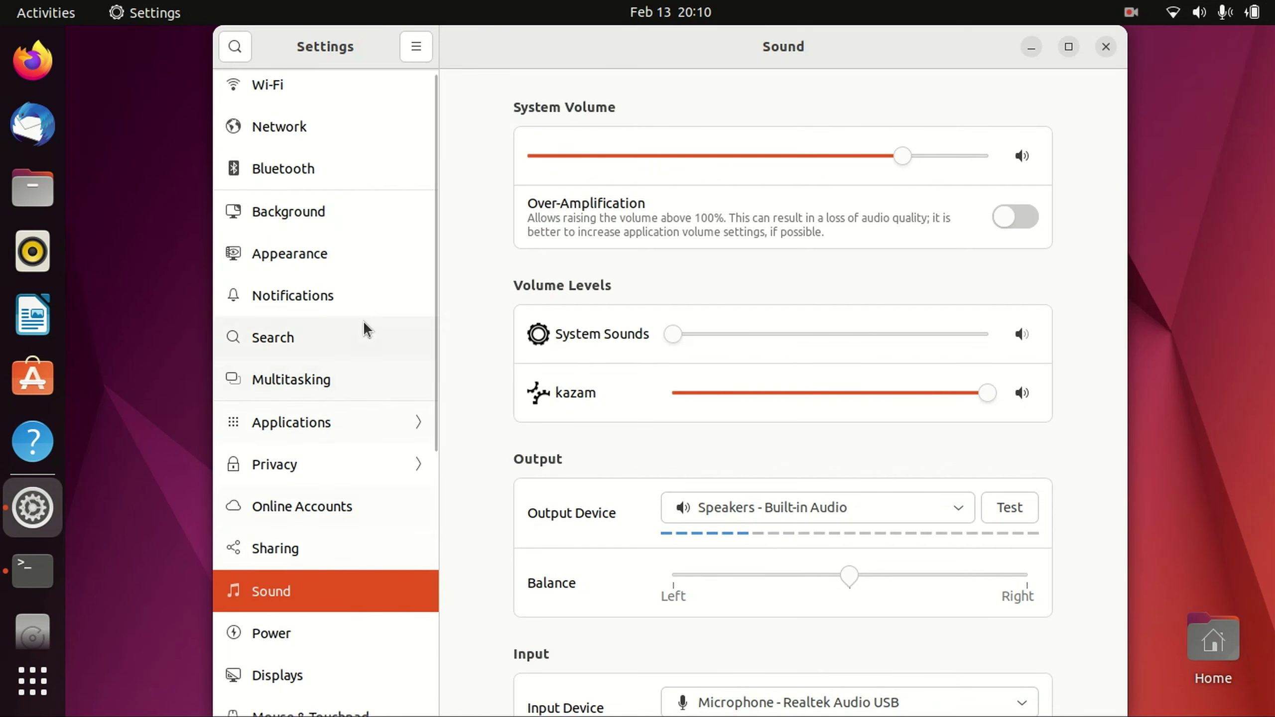
{"action": "left_click", "coordinate": [293, 265]}
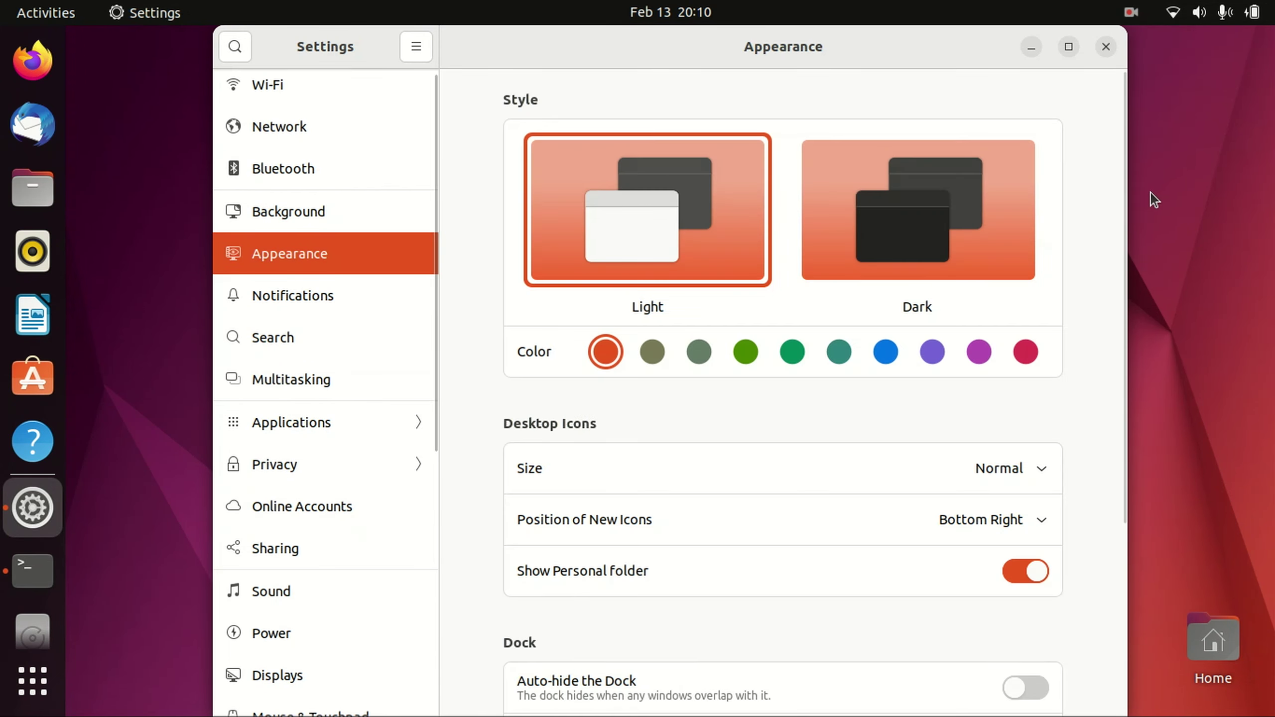
Put the dock at the Bottom with icon size 18, leaving auto-hide off
{"action": "scroll", "coordinate": [1103, 223], "scroll_direction": "down", "scroll_amount": 5}
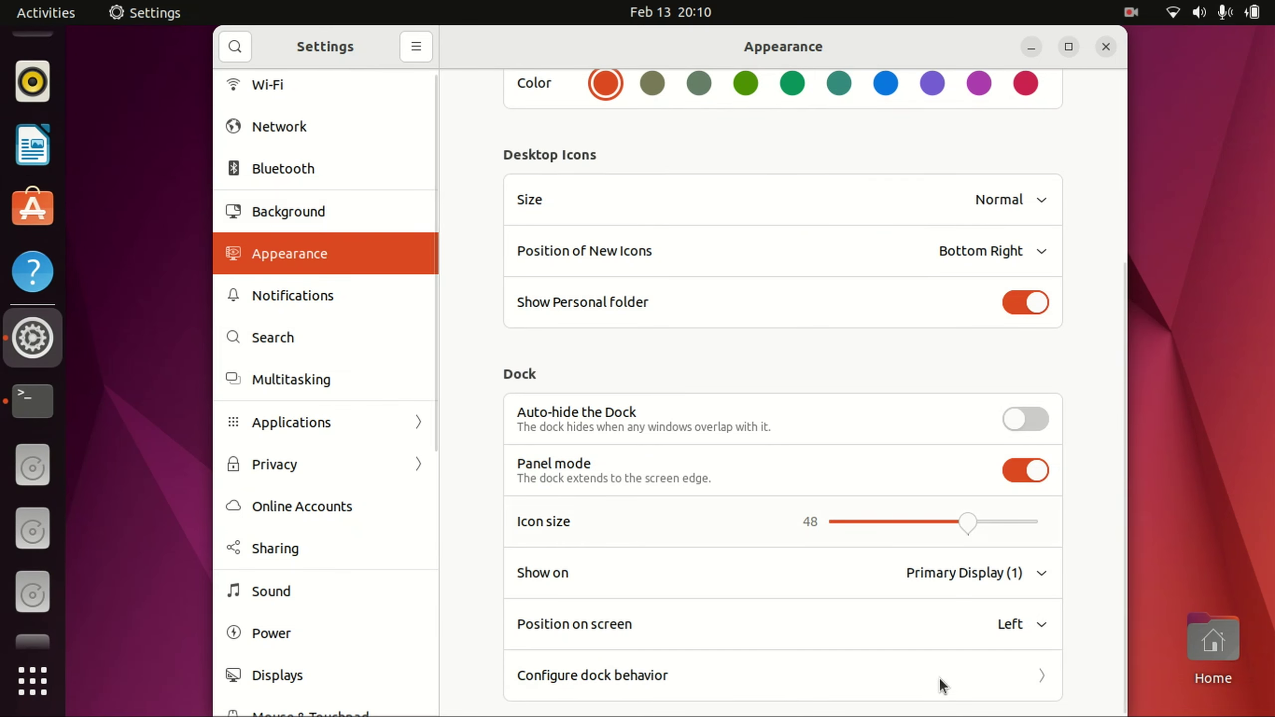
{"action": "left_click", "coordinate": [1033, 625]}
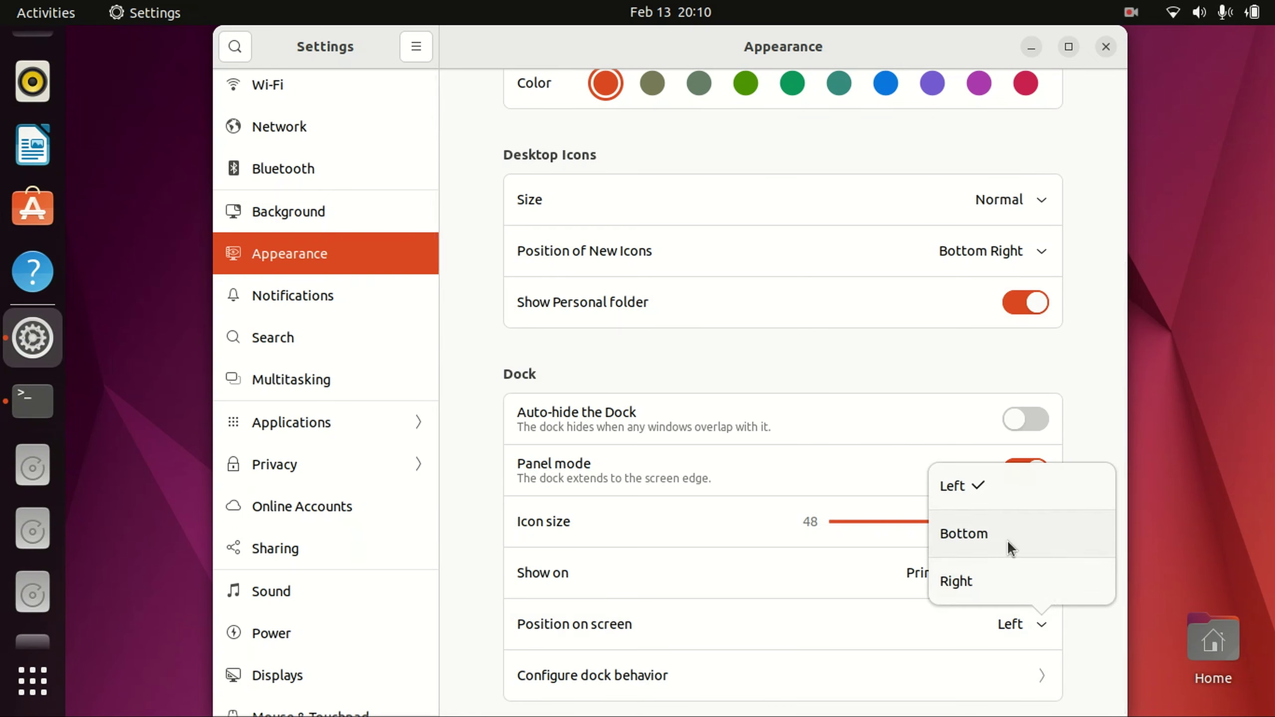
{"action": "left_click", "coordinate": [1001, 540]}
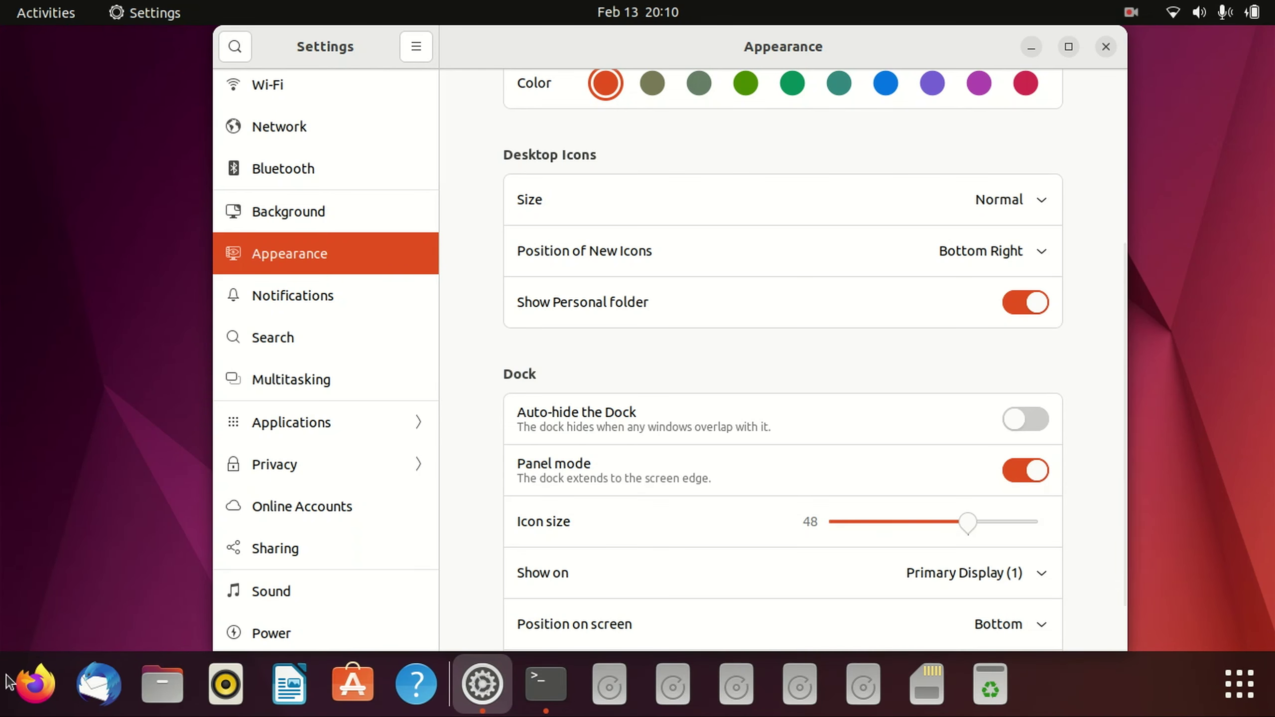
{"action": "left_click_drag", "start_coordinate": [968, 524], "coordinate": [845, 531]}
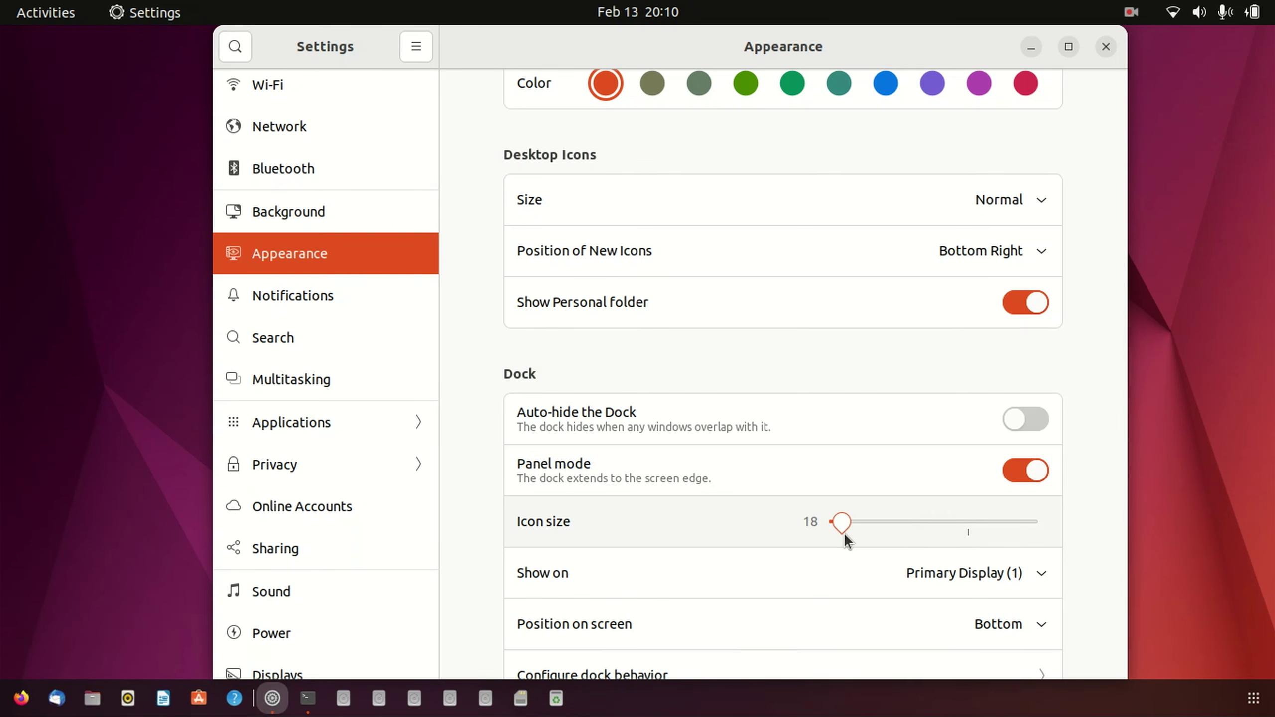
{"action": "left_click", "coordinate": [1026, 425]}
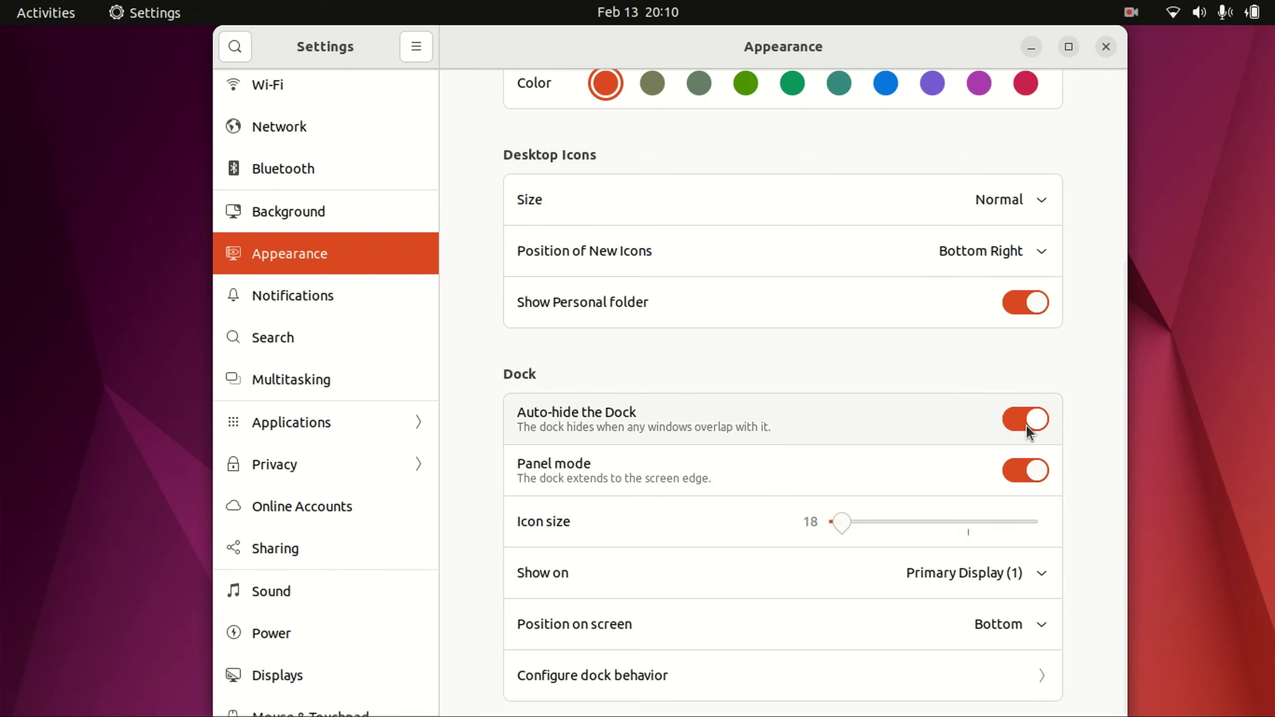
{"action": "left_click", "coordinate": [1027, 427]}
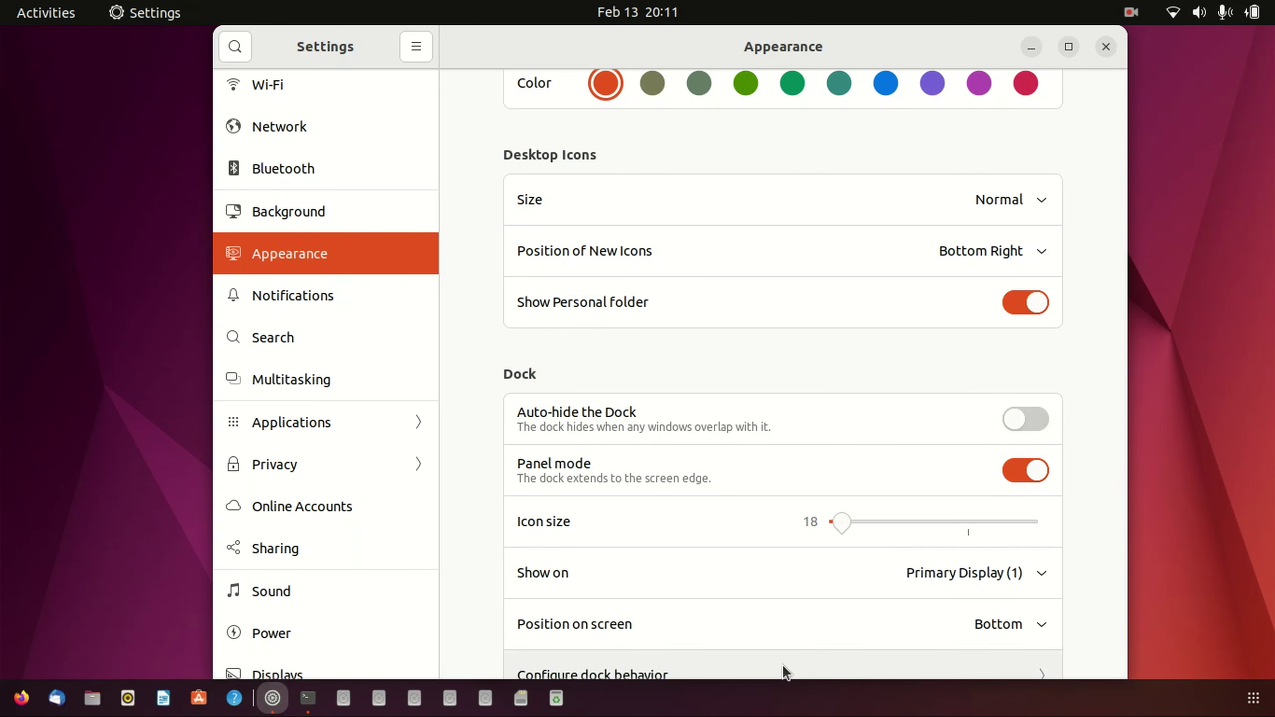
In dock behavior, untick unmounted and network volumes and hide volumes and devices
{"action": "left_click", "coordinate": [786, 671]}
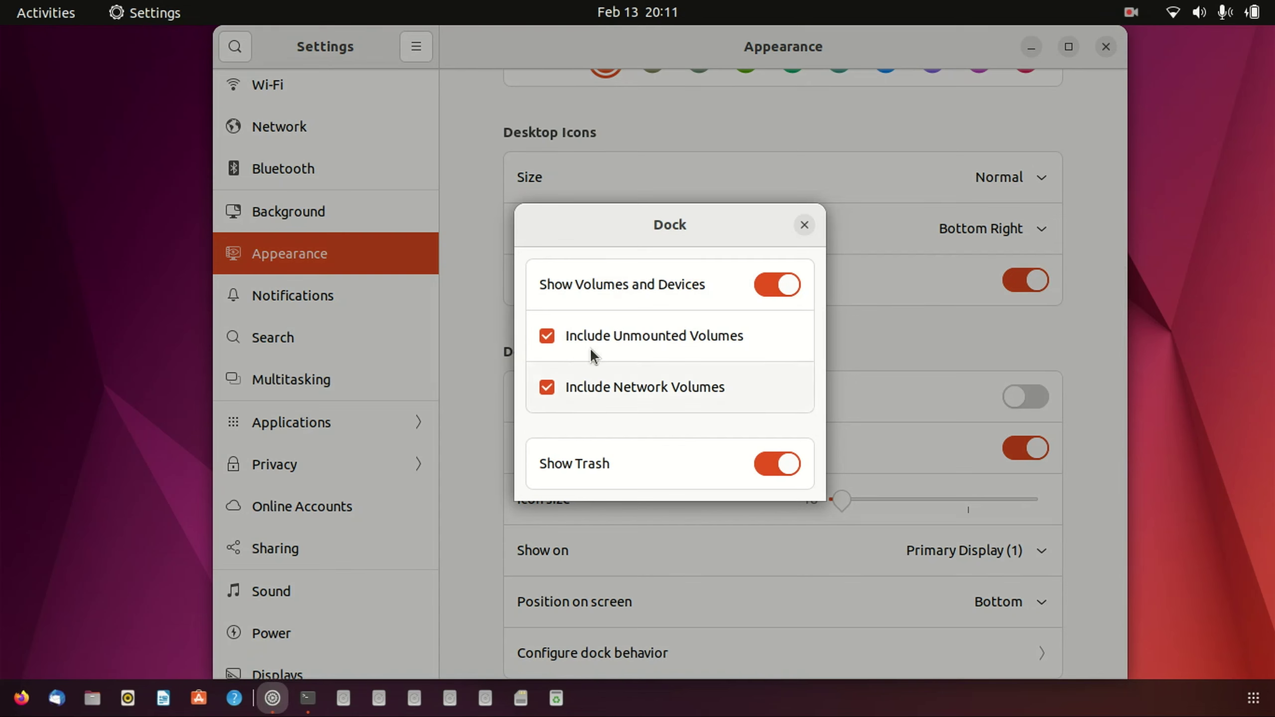
{"action": "left_click", "coordinate": [558, 337]}
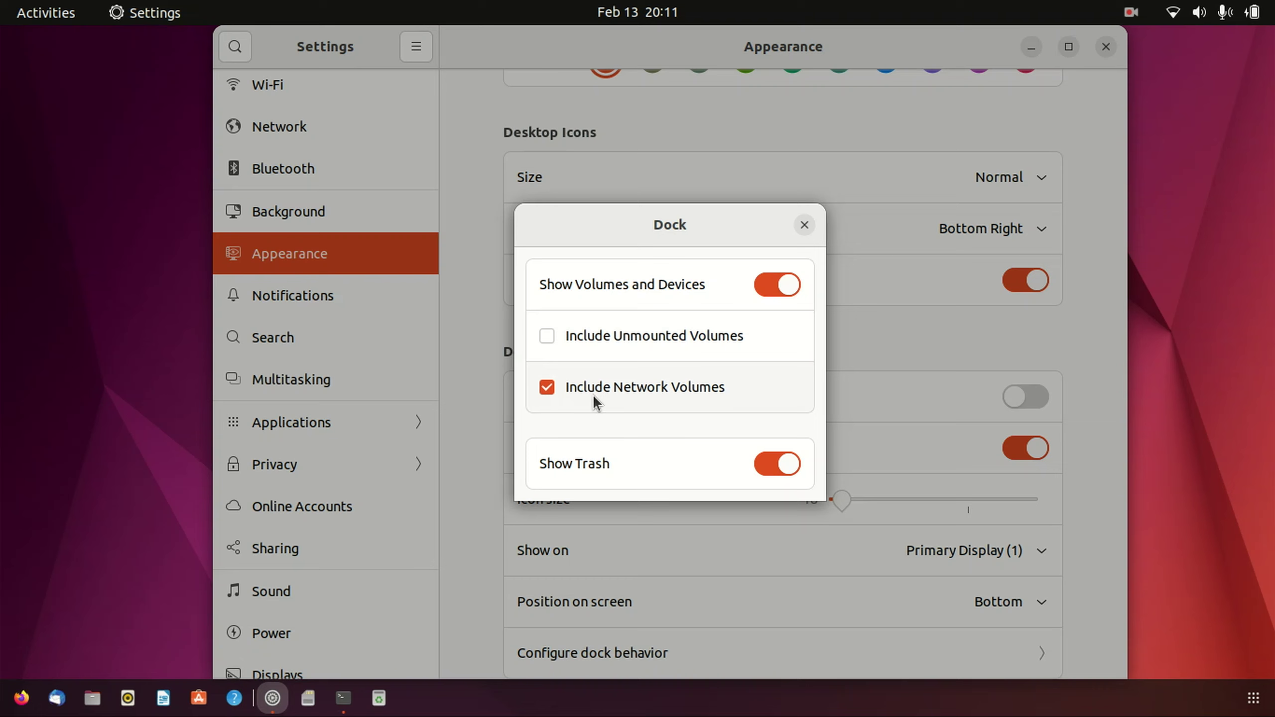
{"action": "left_click", "coordinate": [587, 390]}
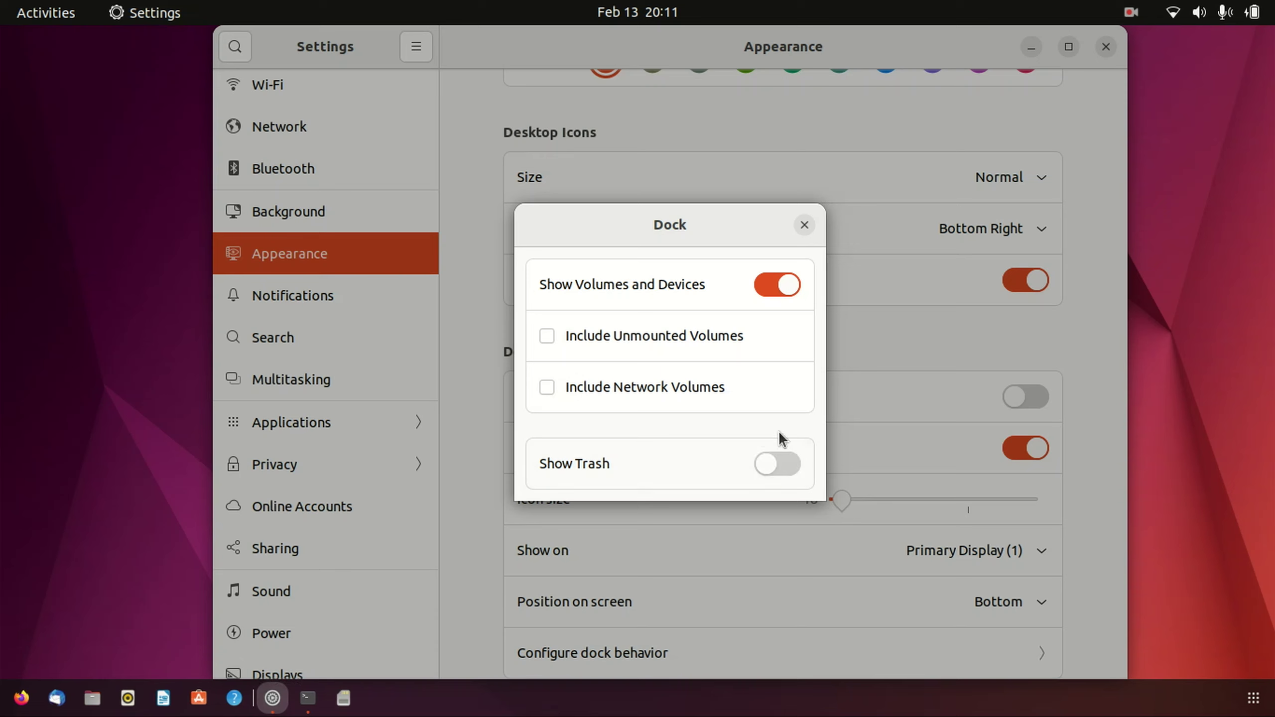
{"action": "left_click", "coordinate": [770, 285]}
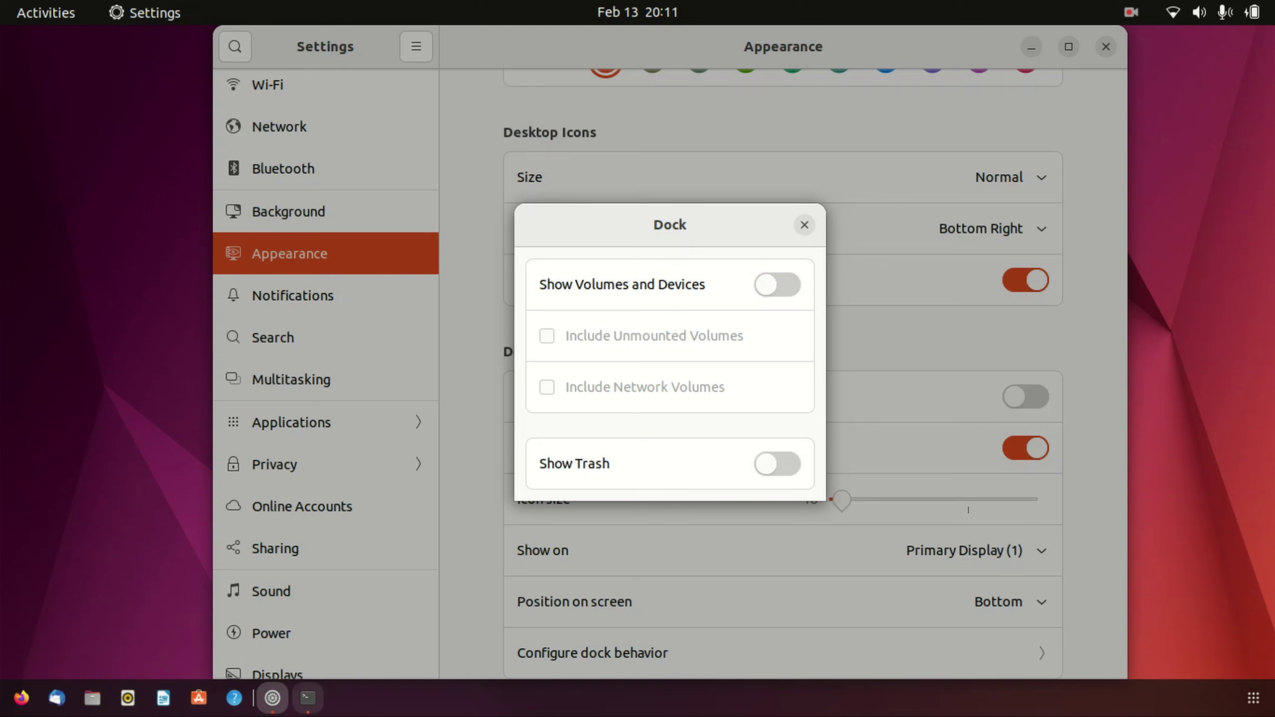
{"action": "left_click", "coordinate": [813, 227]}
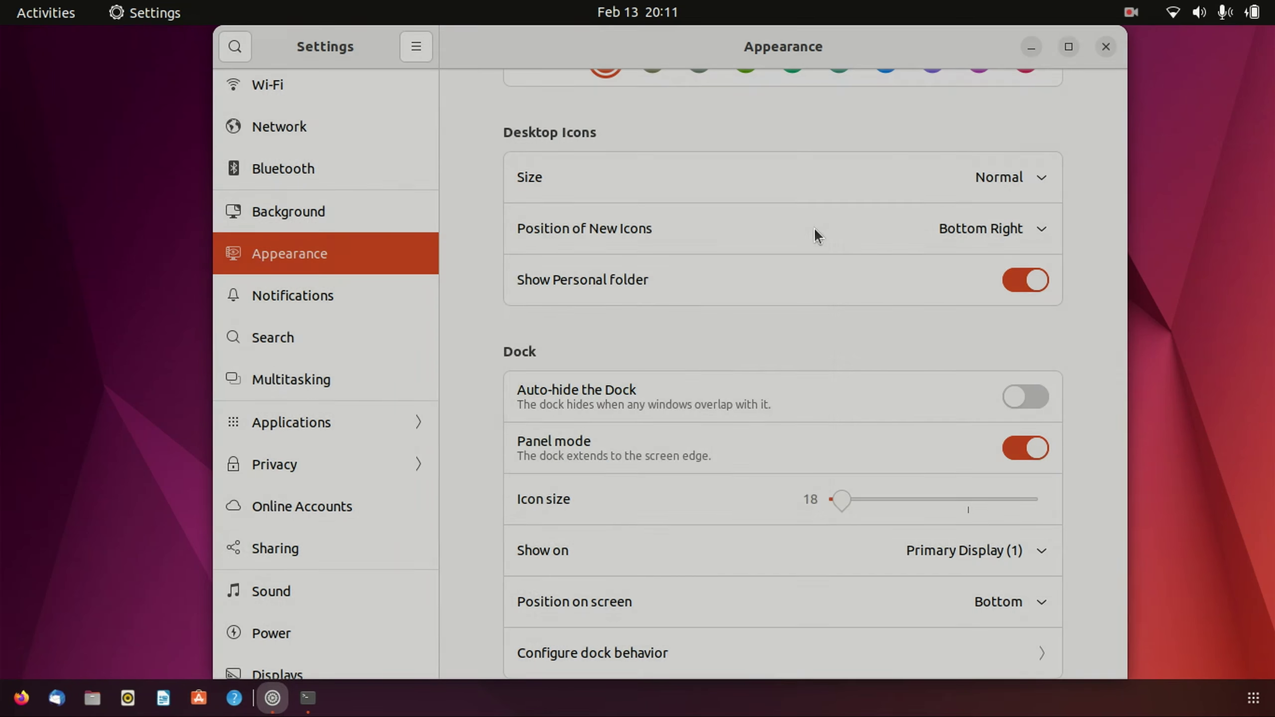
Switch off dock Panel mode, then go to the Mouse & Touchpad page
{"action": "scroll", "coordinate": [1105, 505], "scroll_direction": "down", "scroll_amount": 1}
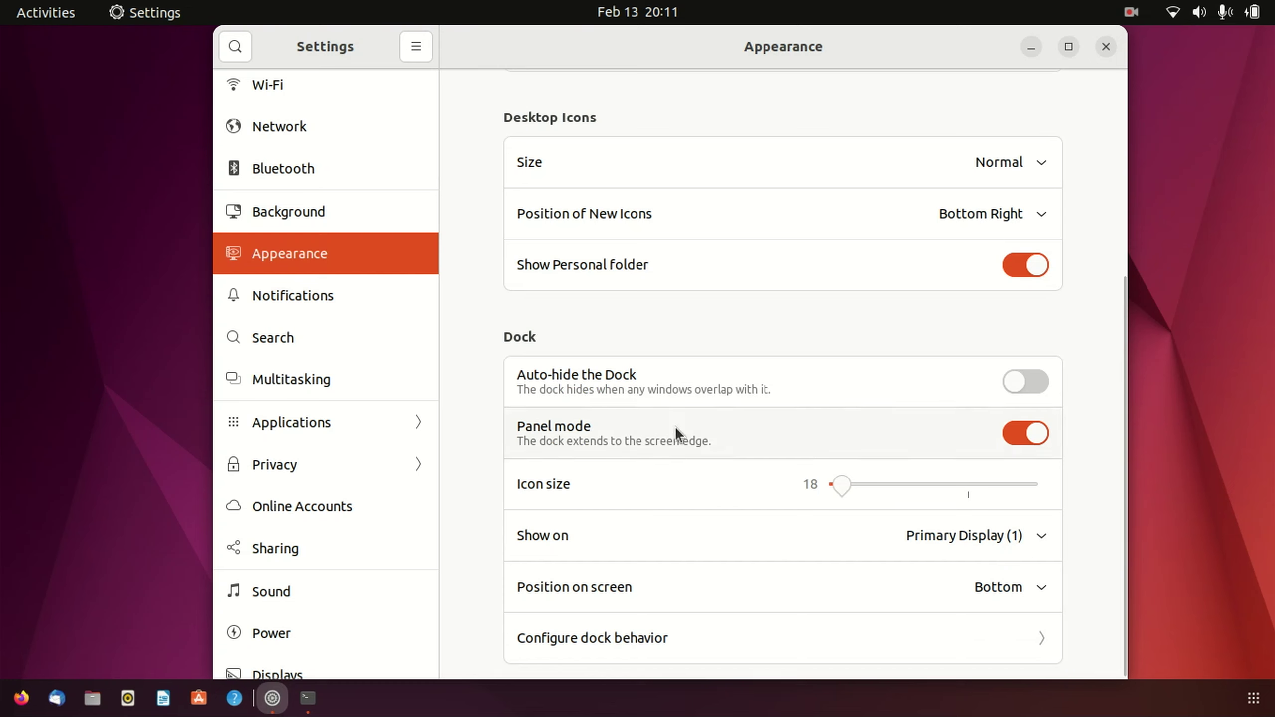
{"action": "left_click", "coordinate": [1012, 432]}
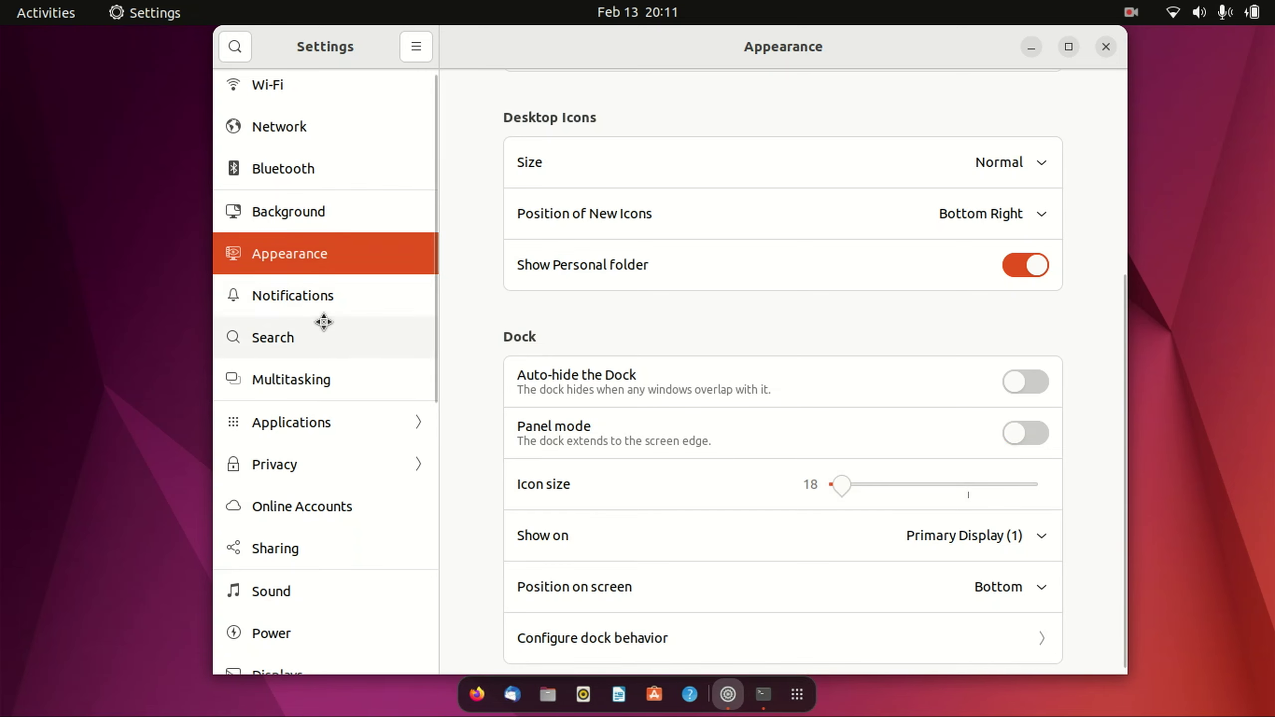
{"action": "scroll", "coordinate": [322, 321], "scroll_direction": "down", "scroll_amount": 5}
{"action": "scroll", "coordinate": [356, 234], "scroll_direction": "up", "scroll_amount": 8}
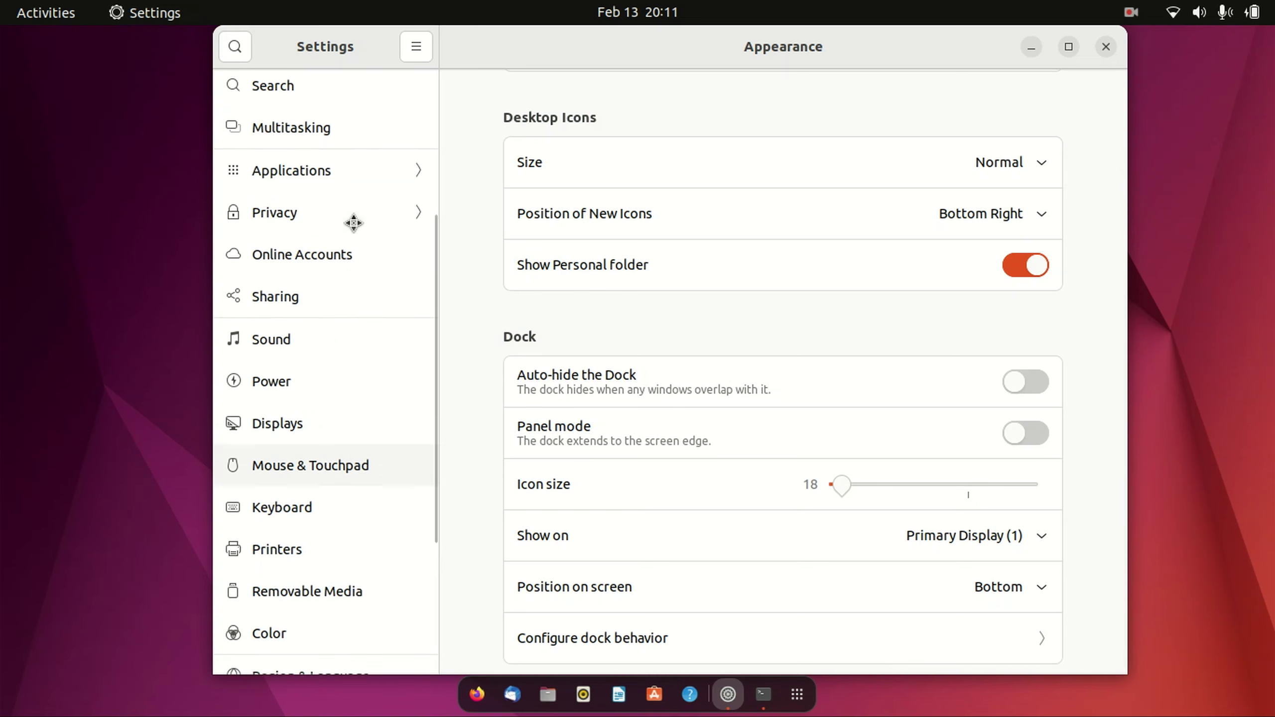
{"action": "scroll", "coordinate": [350, 220], "scroll_direction": "down", "scroll_amount": 5}
{"action": "scroll", "coordinate": [353, 223], "scroll_direction": "up", "scroll_amount": 1}
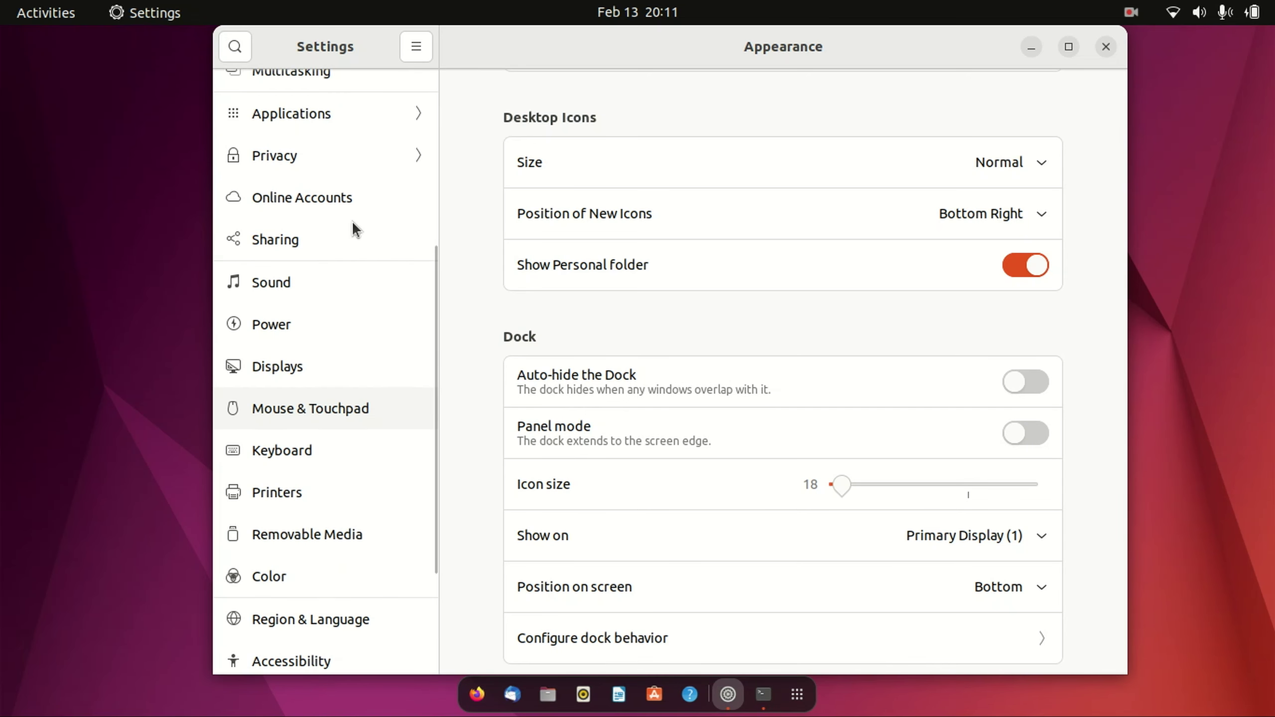
{"action": "left_click", "coordinate": [344, 413]}
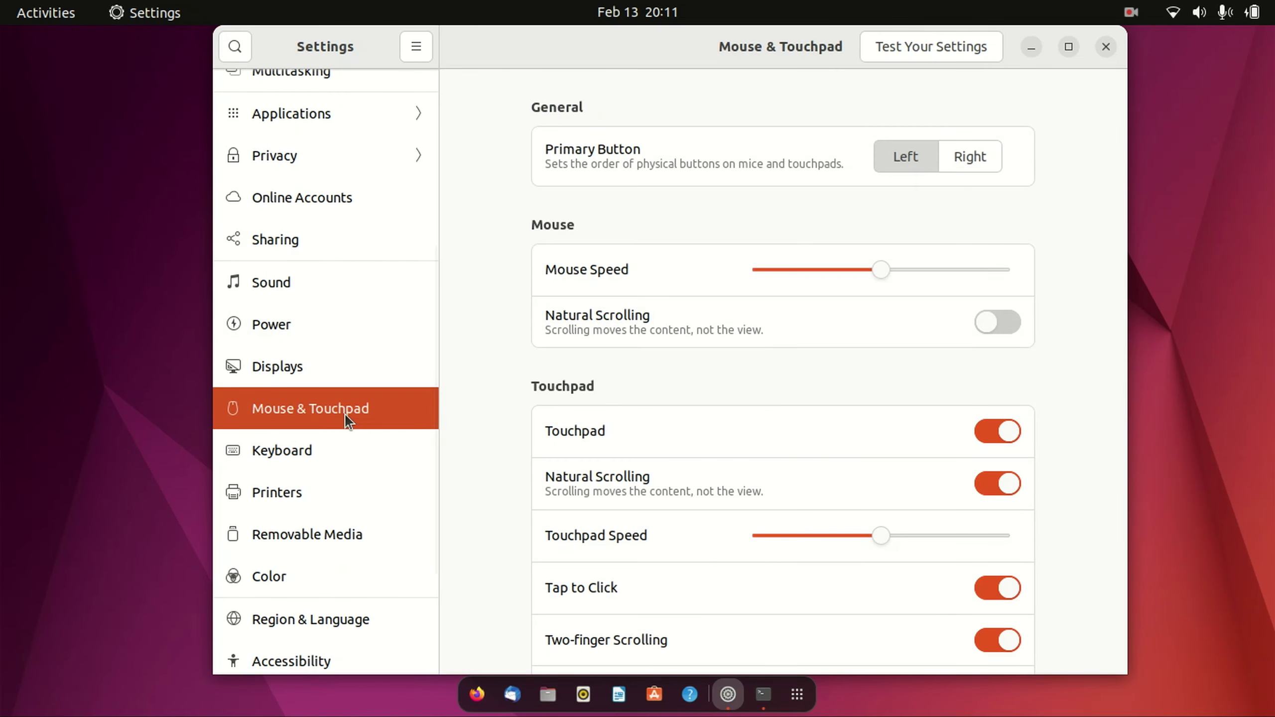
Scroll through the Mouse & Touchpad options, then close Settings
{"action": "scroll", "coordinate": [514, 434], "scroll_direction": "down", "scroll_amount": 2}
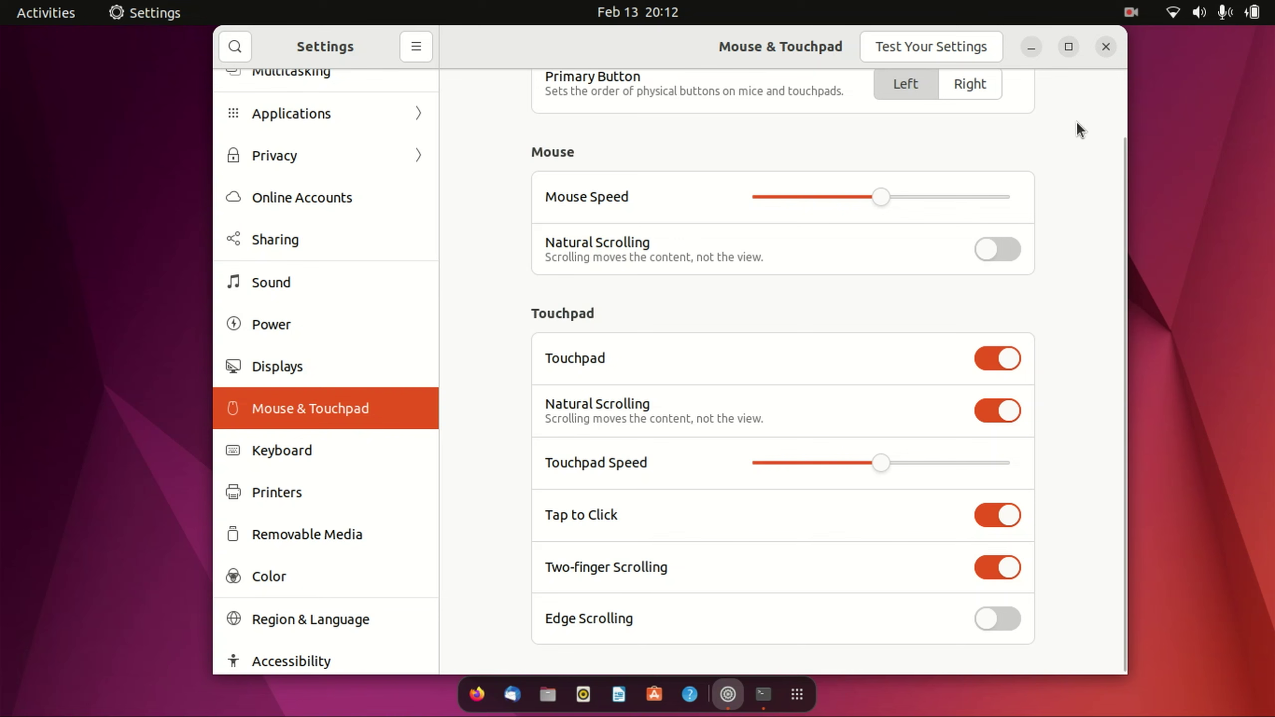
{"action": "scroll", "coordinate": [1077, 123], "scroll_direction": "up", "scroll_amount": 1}
{"action": "scroll", "coordinate": [1078, 123], "scroll_direction": "down", "scroll_amount": 1}
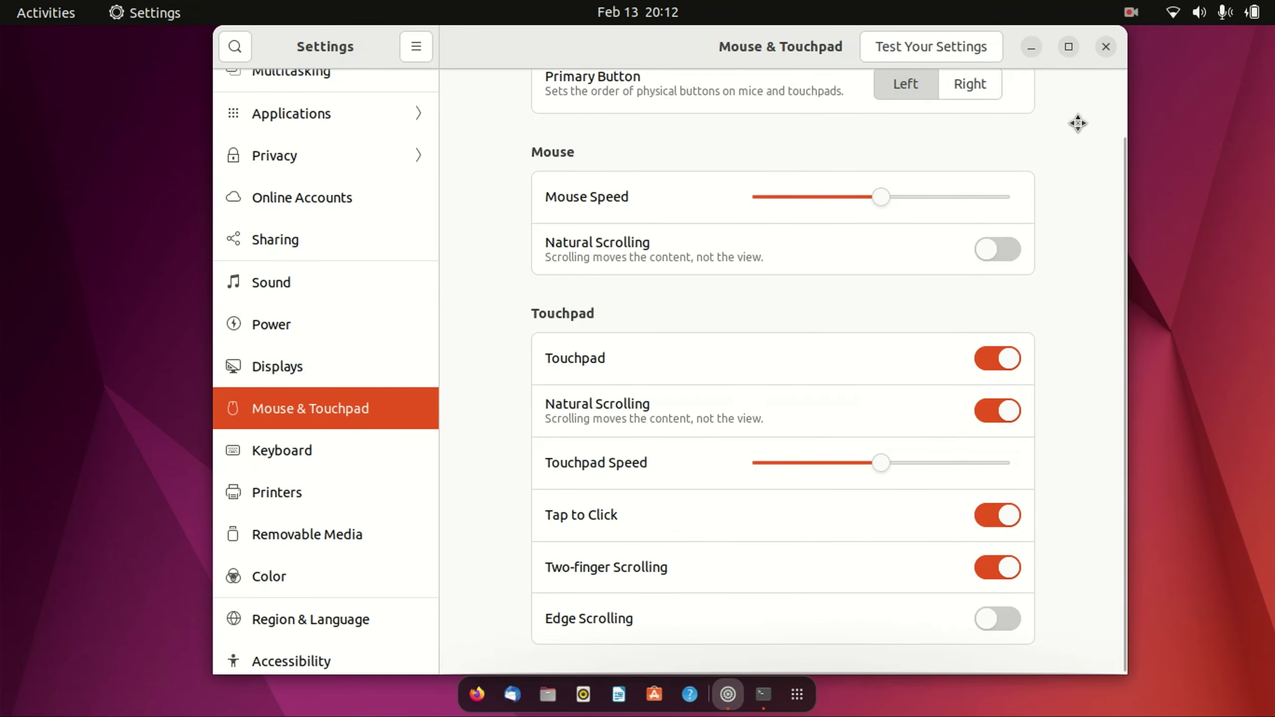
{"action": "scroll", "coordinate": [1078, 123], "scroll_direction": "up", "scroll_amount": 1}
{"action": "scroll", "coordinate": [1078, 123], "scroll_direction": "down", "scroll_amount": 1}
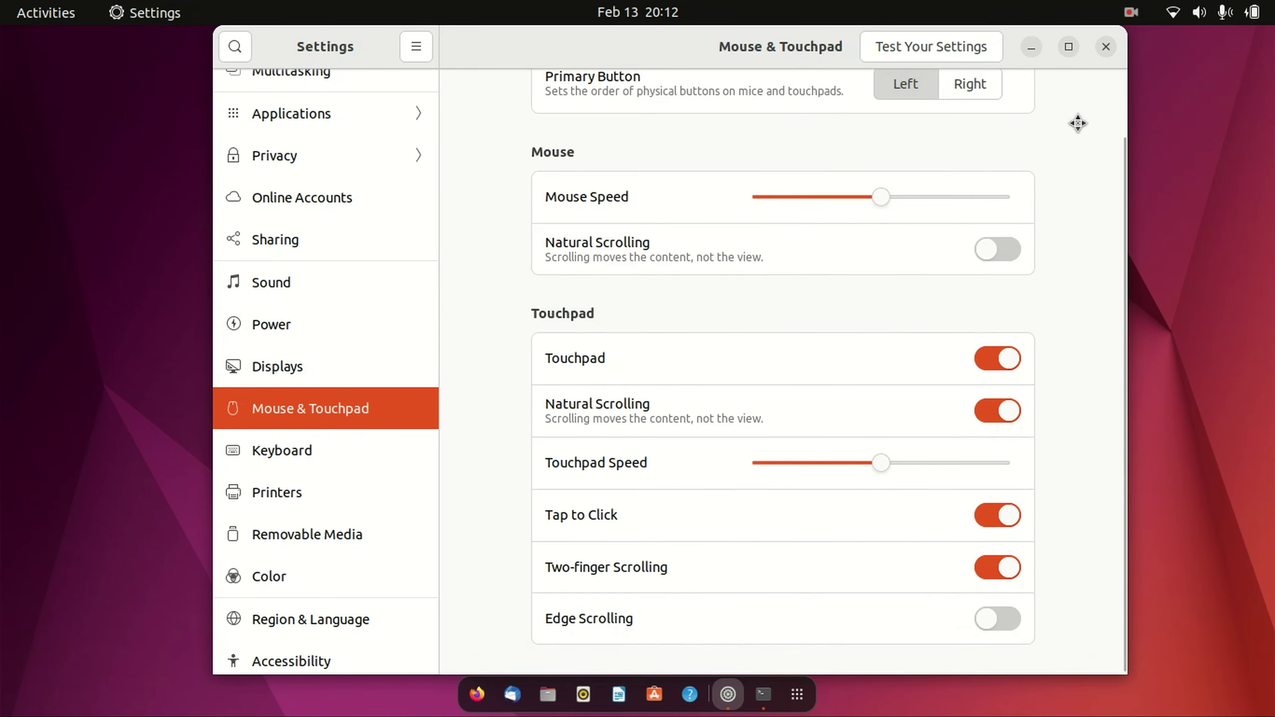
{"action": "scroll", "coordinate": [1078, 123], "scroll_direction": "up", "scroll_amount": 1}
{"action": "scroll", "coordinate": [1078, 123], "scroll_direction": "down", "scroll_amount": 1}
{"action": "scroll", "coordinate": [1077, 123], "scroll_direction": "up", "scroll_amount": 1}
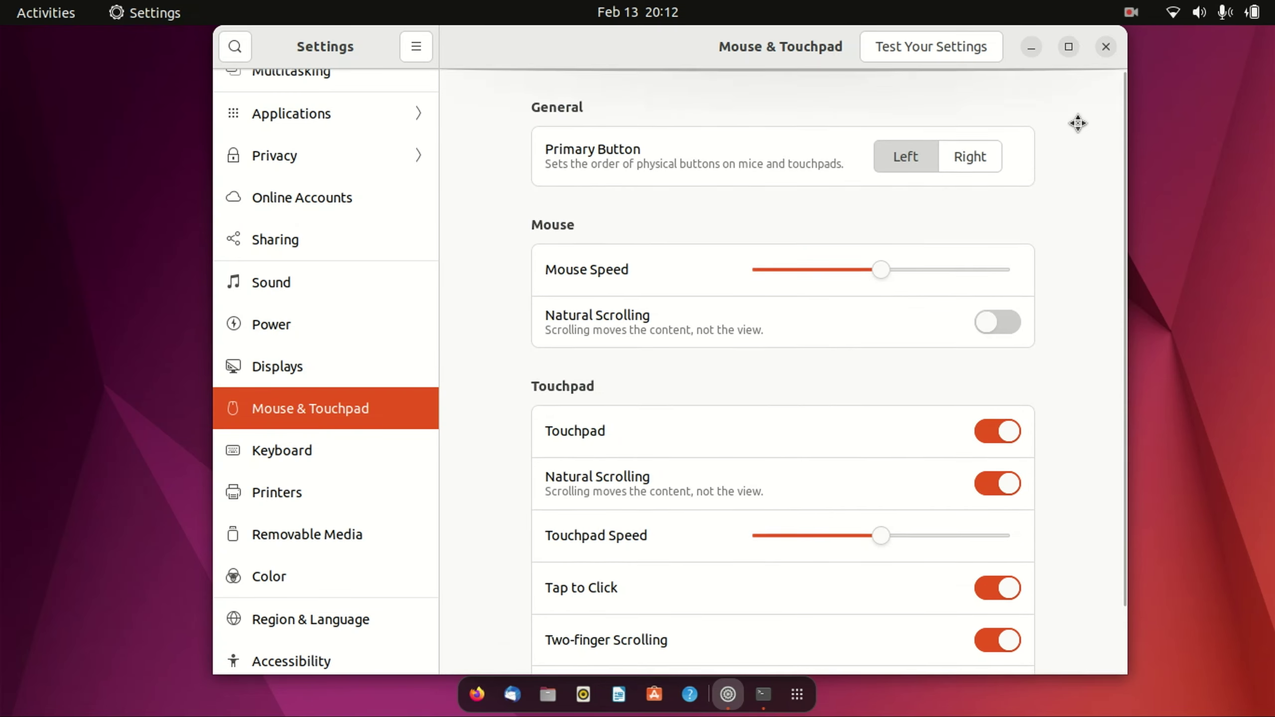
{"action": "scroll", "coordinate": [1078, 123], "scroll_direction": "down", "scroll_amount": 1}
{"action": "scroll", "coordinate": [1078, 123], "scroll_direction": "up", "scroll_amount": 1}
{"action": "scroll", "coordinate": [1077, 123], "scroll_direction": "down", "scroll_amount": 1}
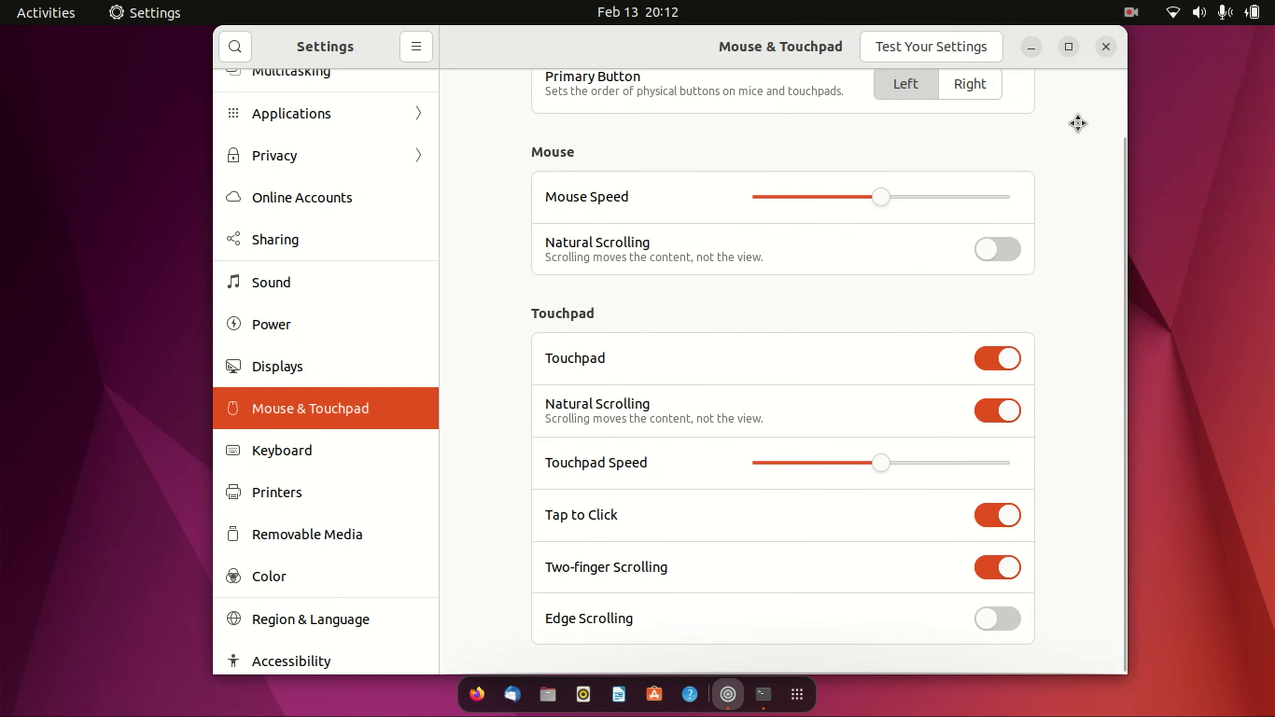
{"action": "left_click", "coordinate": [1105, 47]}
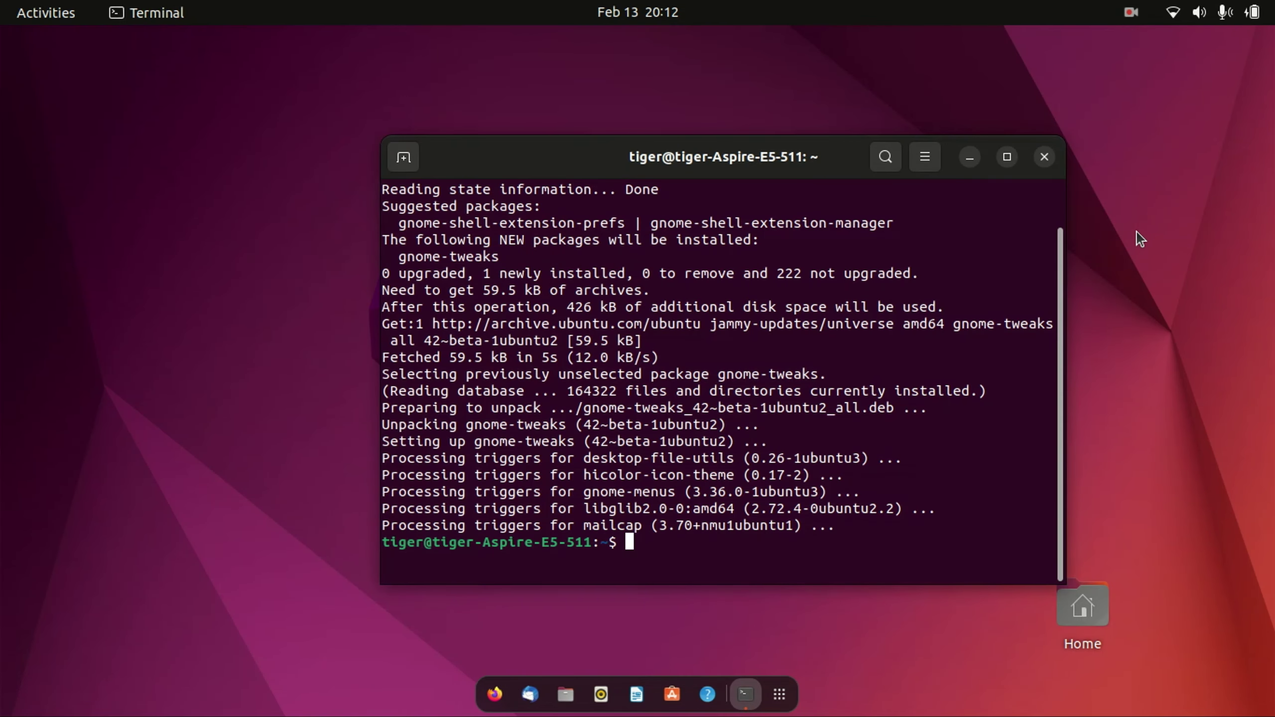
Dismiss the desktop context menu and move the Terminal window further right
{"action": "right_click", "coordinate": [1137, 232]}
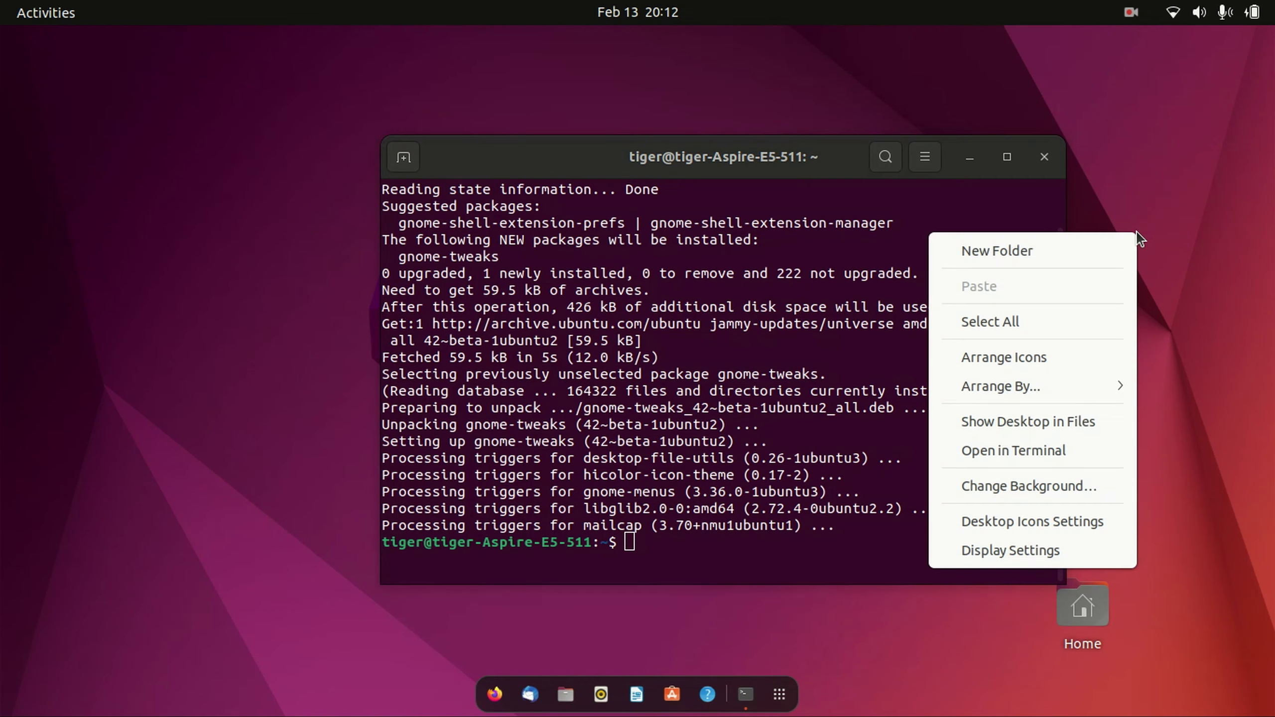
{"action": "right_click", "coordinate": [1155, 192]}
{"action": "right_click", "coordinate": [1155, 192]}
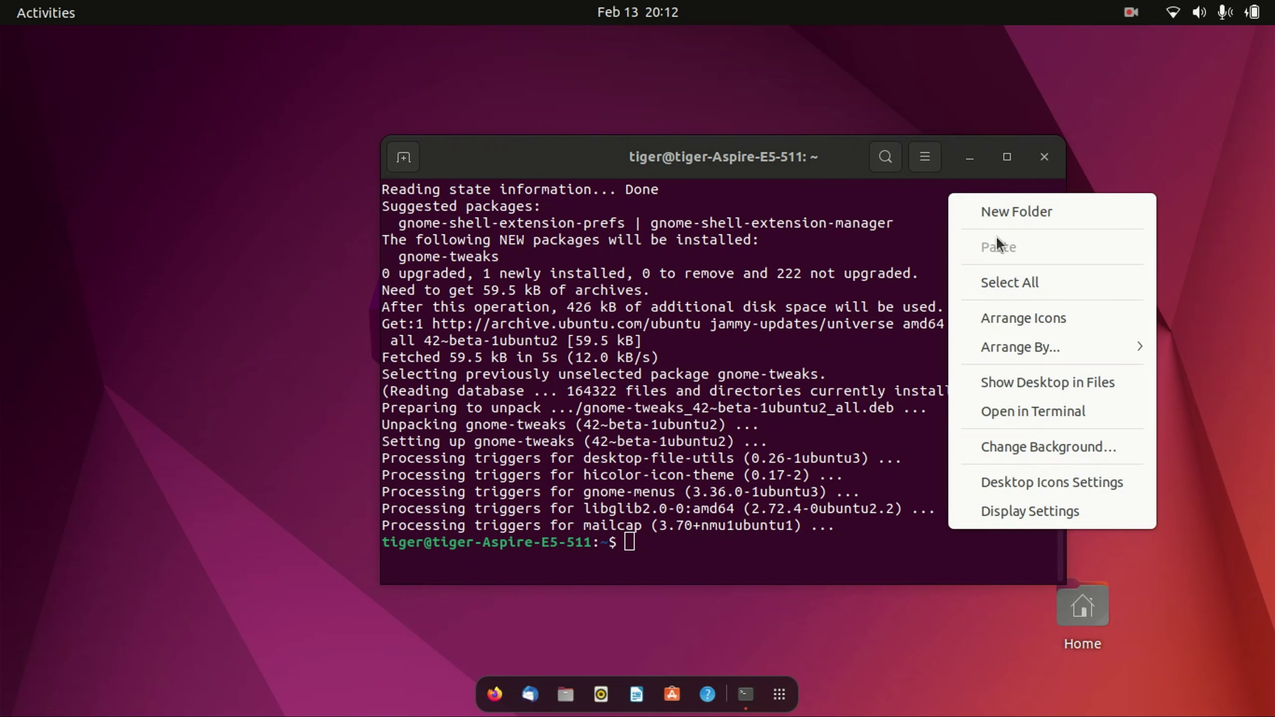
{"action": "left_click", "coordinate": [472, 156]}
{"action": "left_click_drag", "start_coordinate": [520, 160], "coordinate": [594, 163]}
Launch Settings and go to the Displays page's Night Light tab
{"action": "right_click", "coordinate": [230, 207]}
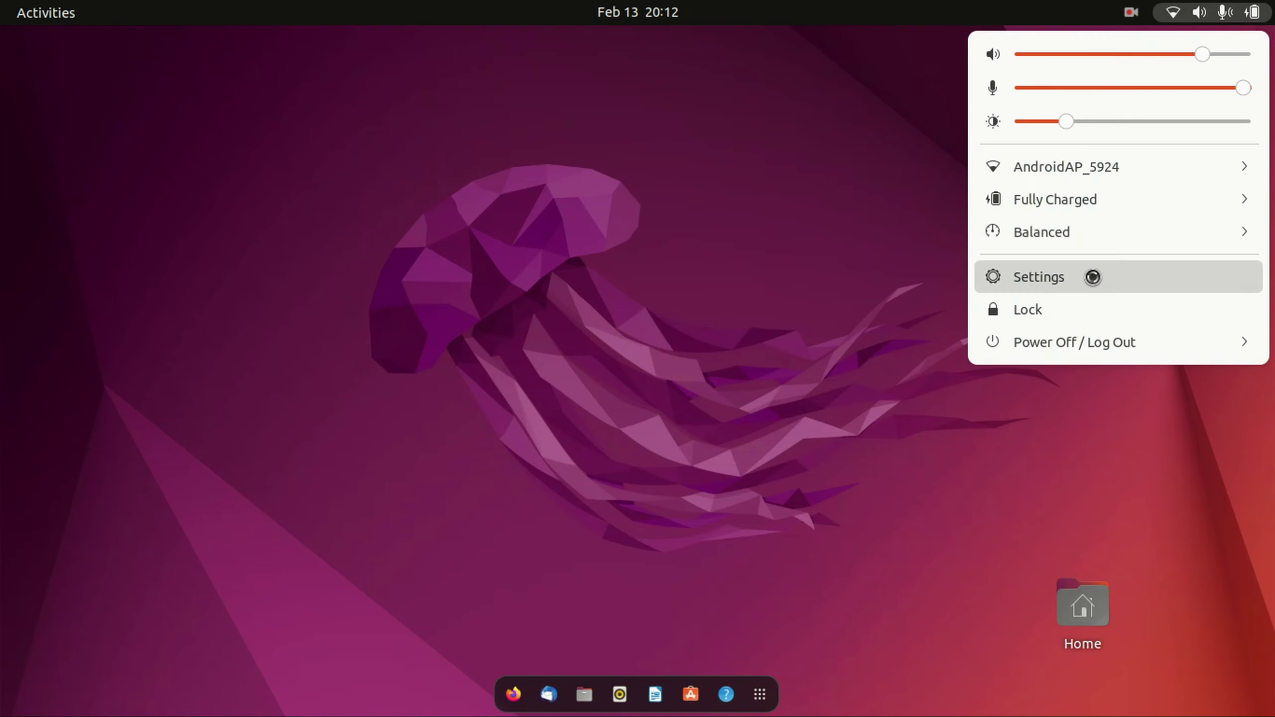
{"action": "left_click", "coordinate": [1091, 277]}
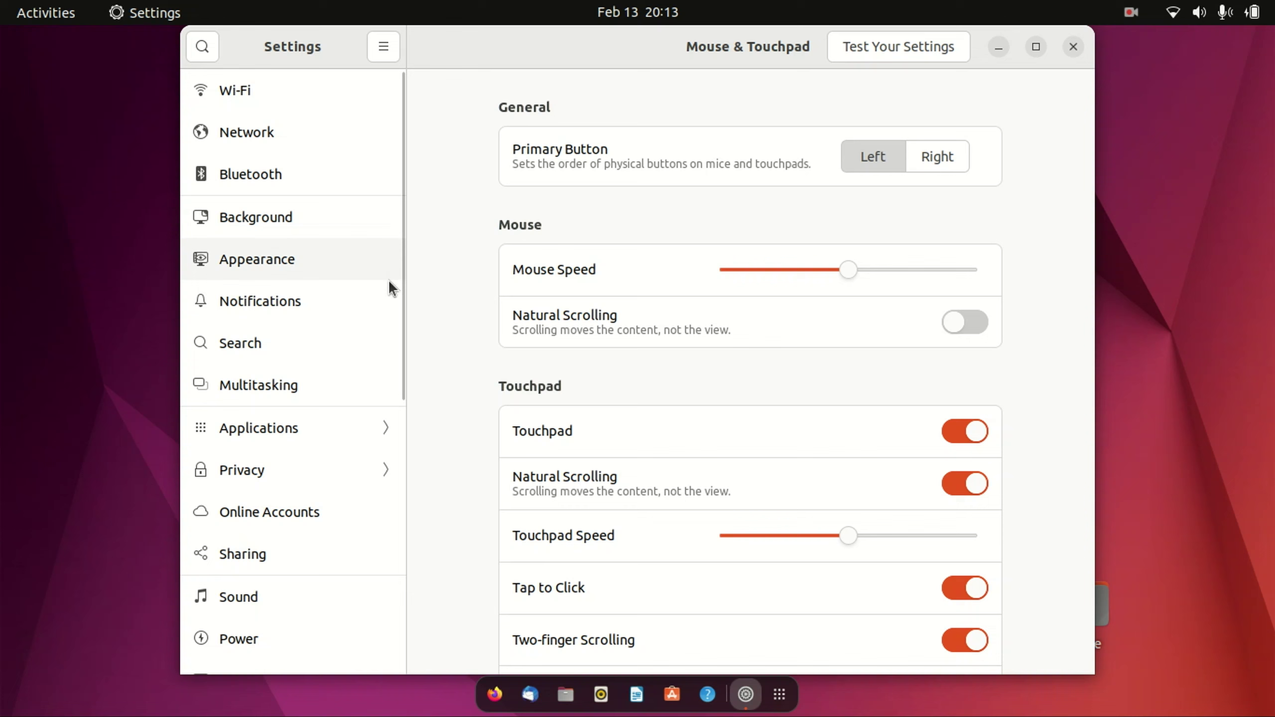
{"action": "left_click_drag", "start_coordinate": [398, 280], "coordinate": [396, 458]}
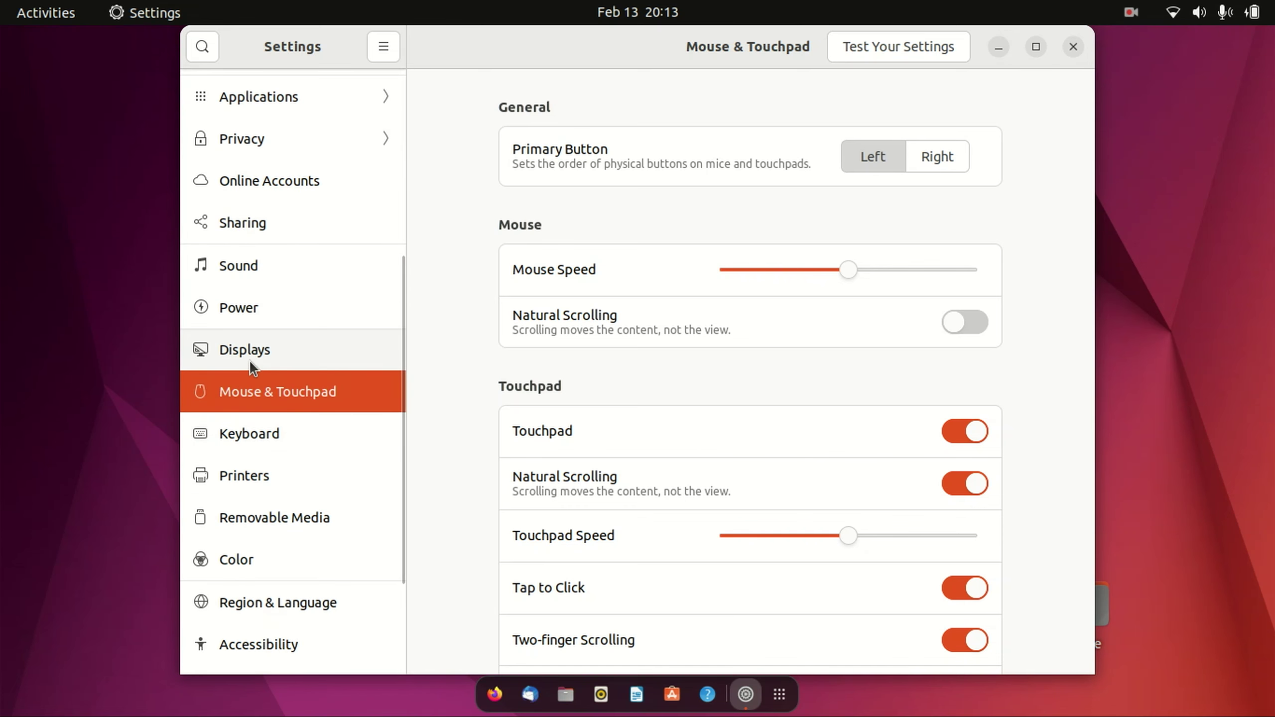
{"action": "left_click", "coordinate": [251, 354]}
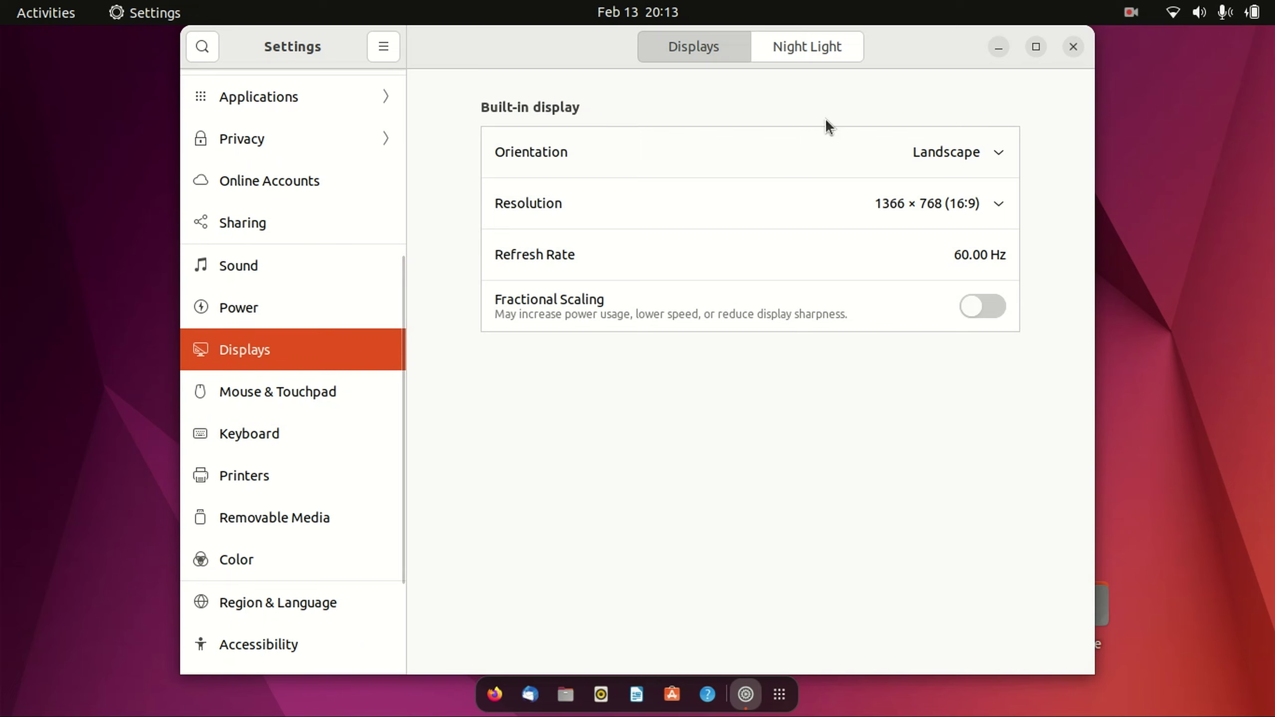
{"action": "left_click", "coordinate": [802, 47]}
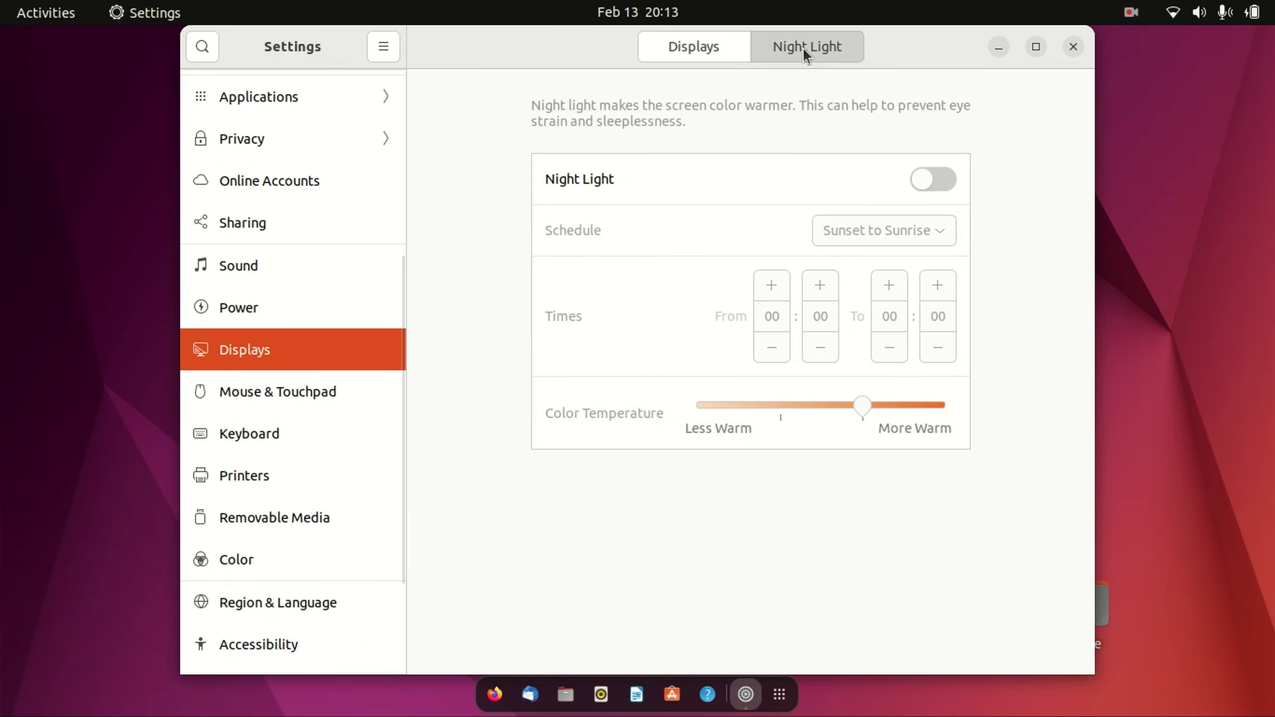
Try Night Light with a slightly less warm temperature and Manual schedule, then turn it off
{"action": "left_click", "coordinate": [947, 184]}
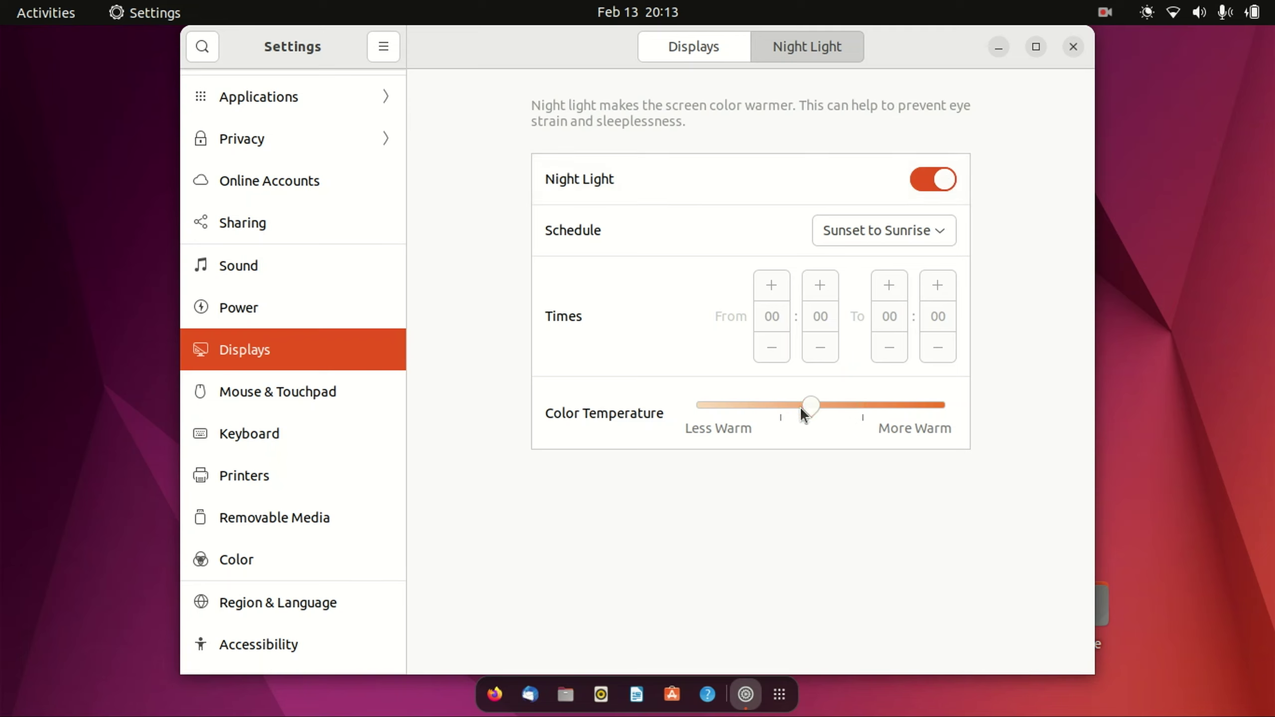
{"action": "mouse_move", "coordinate": [807, 406]}
{"action": "left_mouse_down"}
{"action": "mouse_move", "coordinate": [788, 406]}
{"action": "mouse_move", "coordinate": [818, 408]}
{"action": "left_mouse_up"}
{"action": "left_click", "coordinate": [930, 230]}
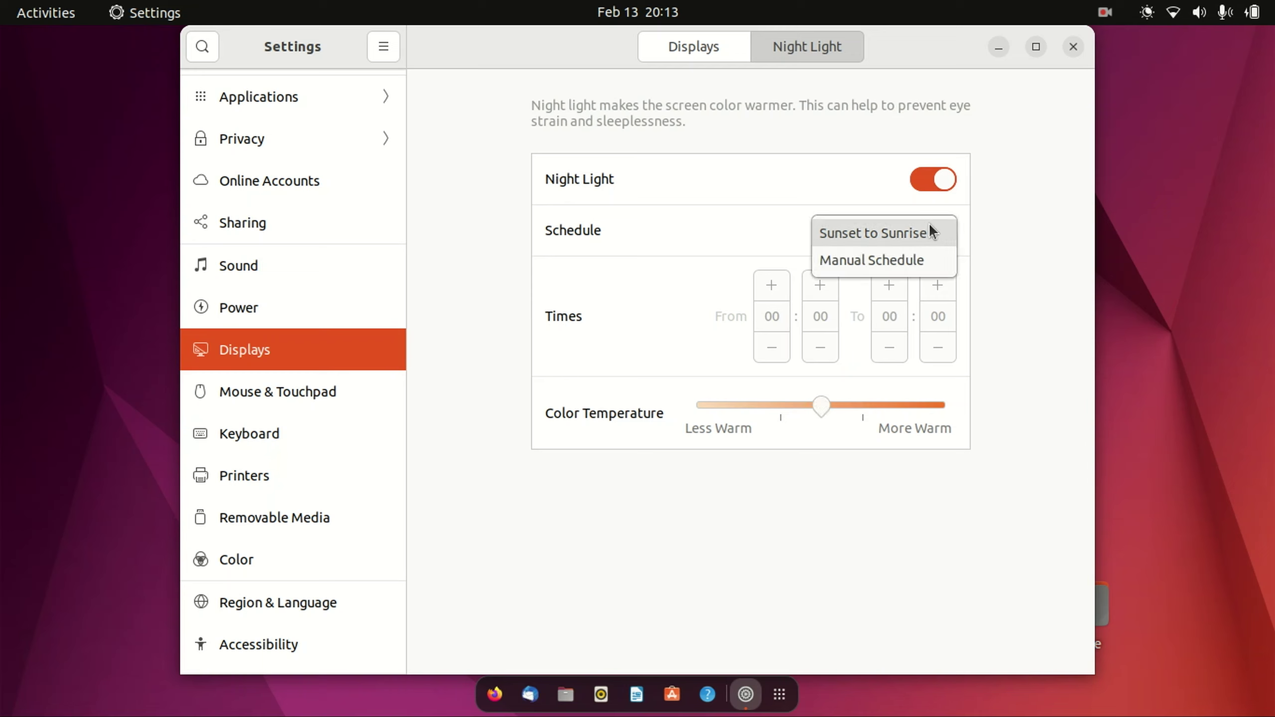
{"action": "left_click", "coordinate": [852, 257]}
{"action": "left_click", "coordinate": [886, 224]}
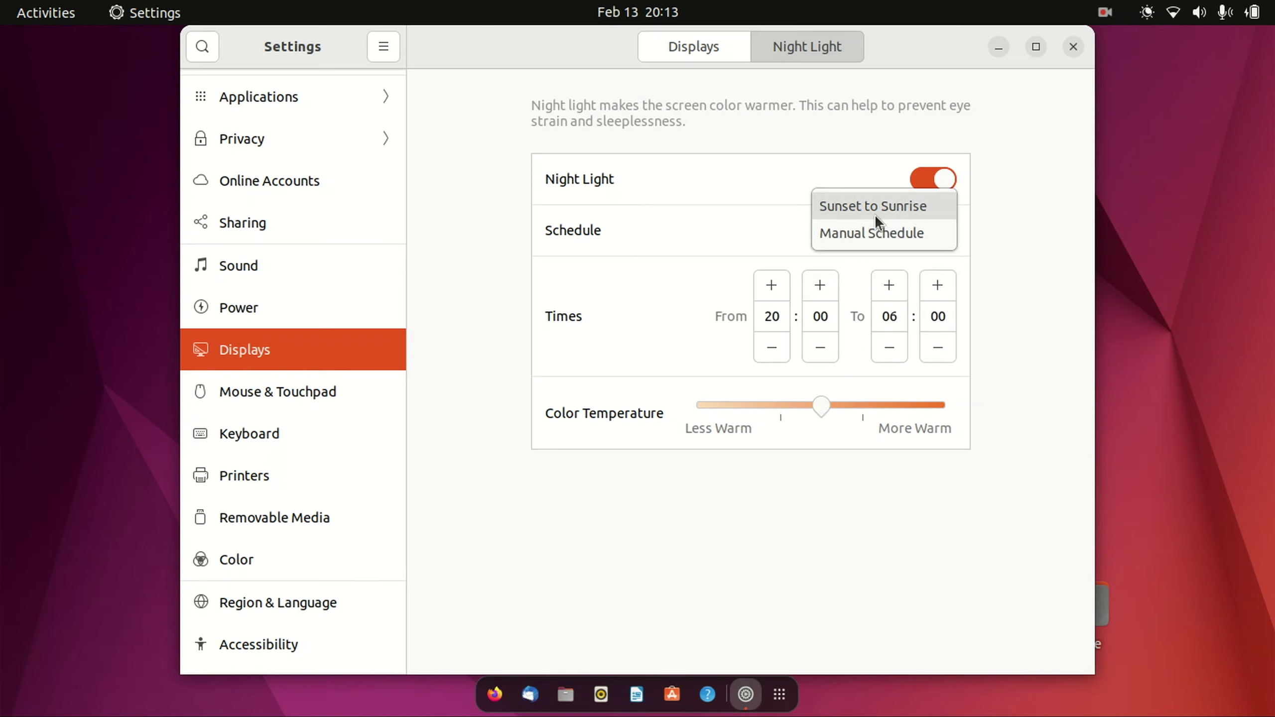
{"action": "left_click", "coordinate": [875, 213]}
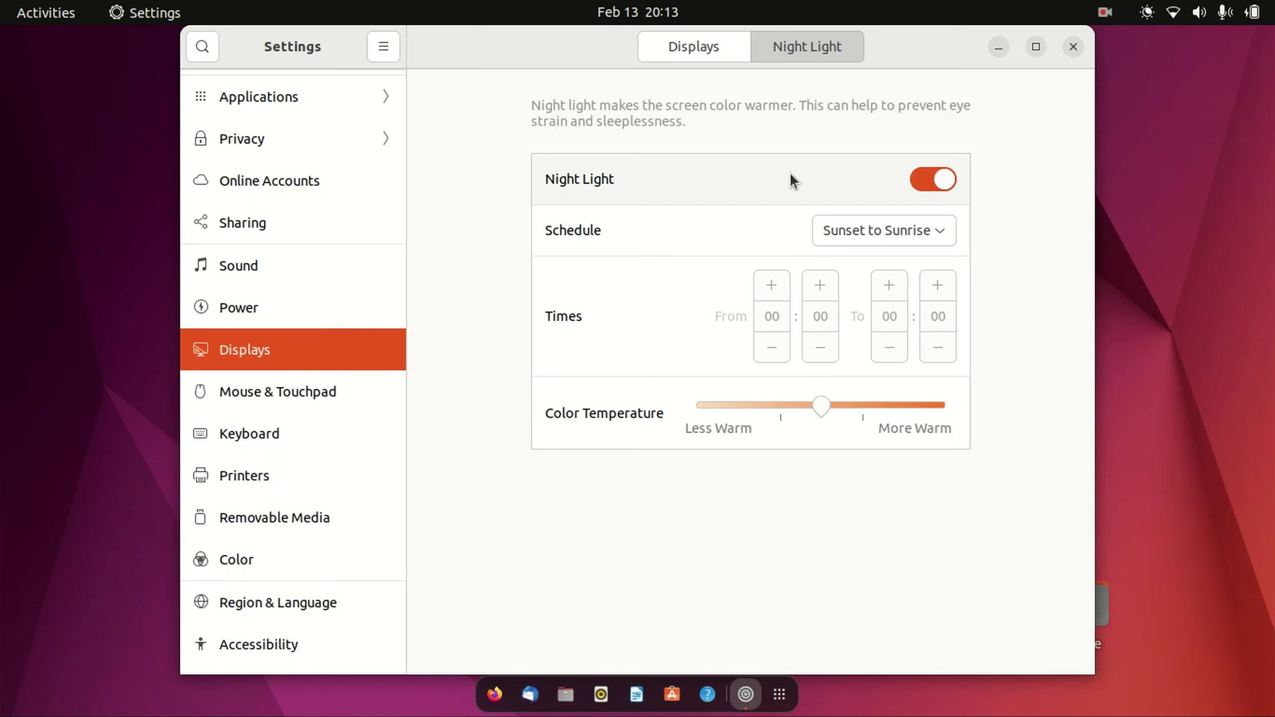
{"action": "left_click", "coordinate": [922, 189]}
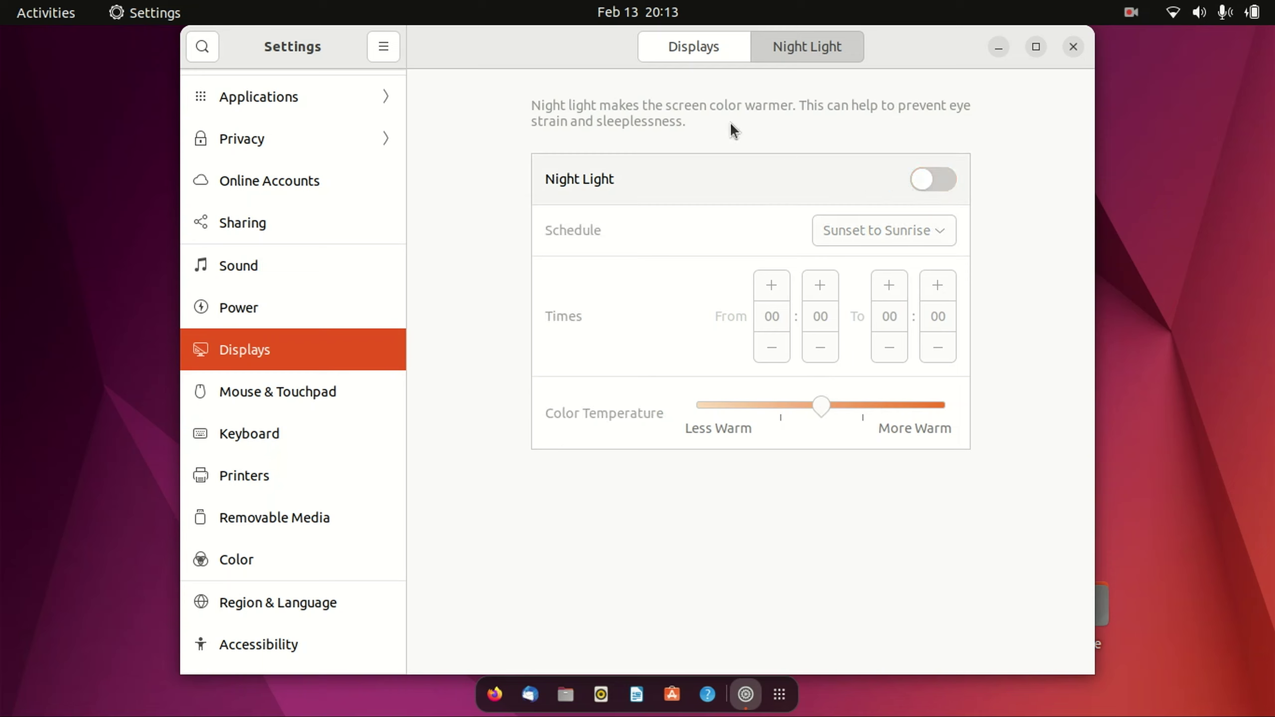
{"action": "left_click", "coordinate": [697, 47]}
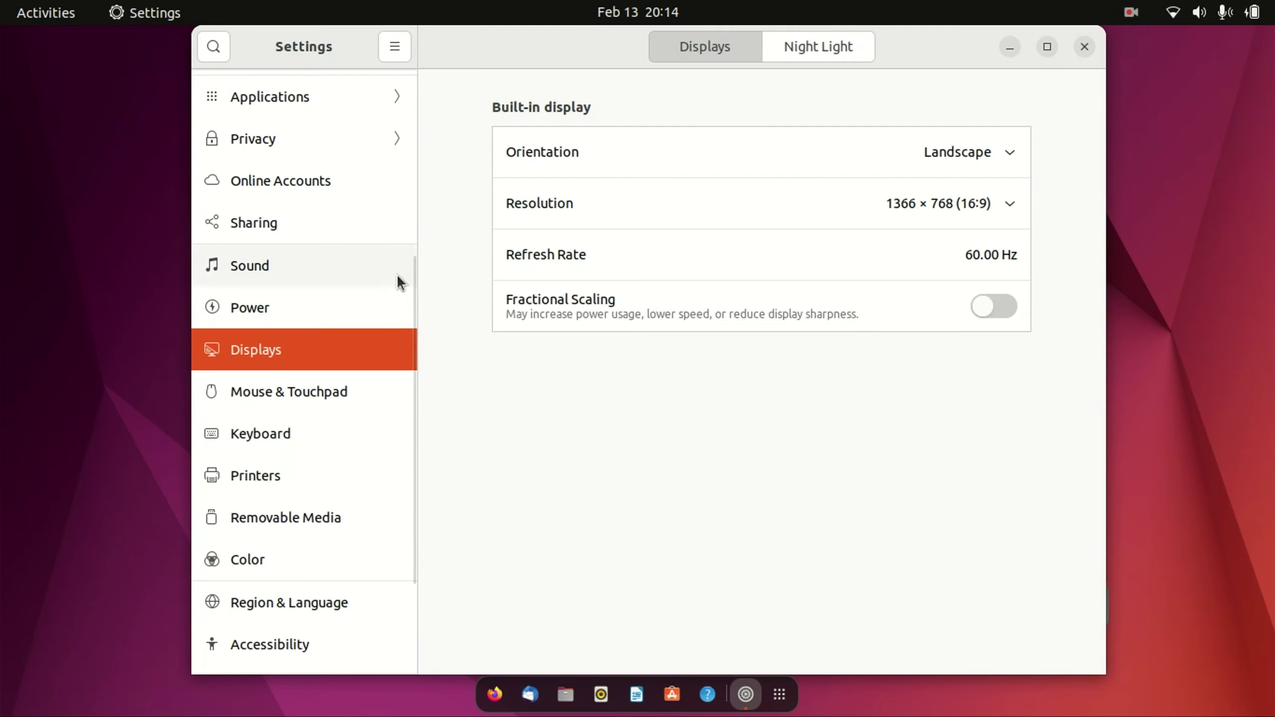
Check the top-bar system status menu, then go to the Power settings
{"action": "left_click", "coordinate": [1254, 14]}
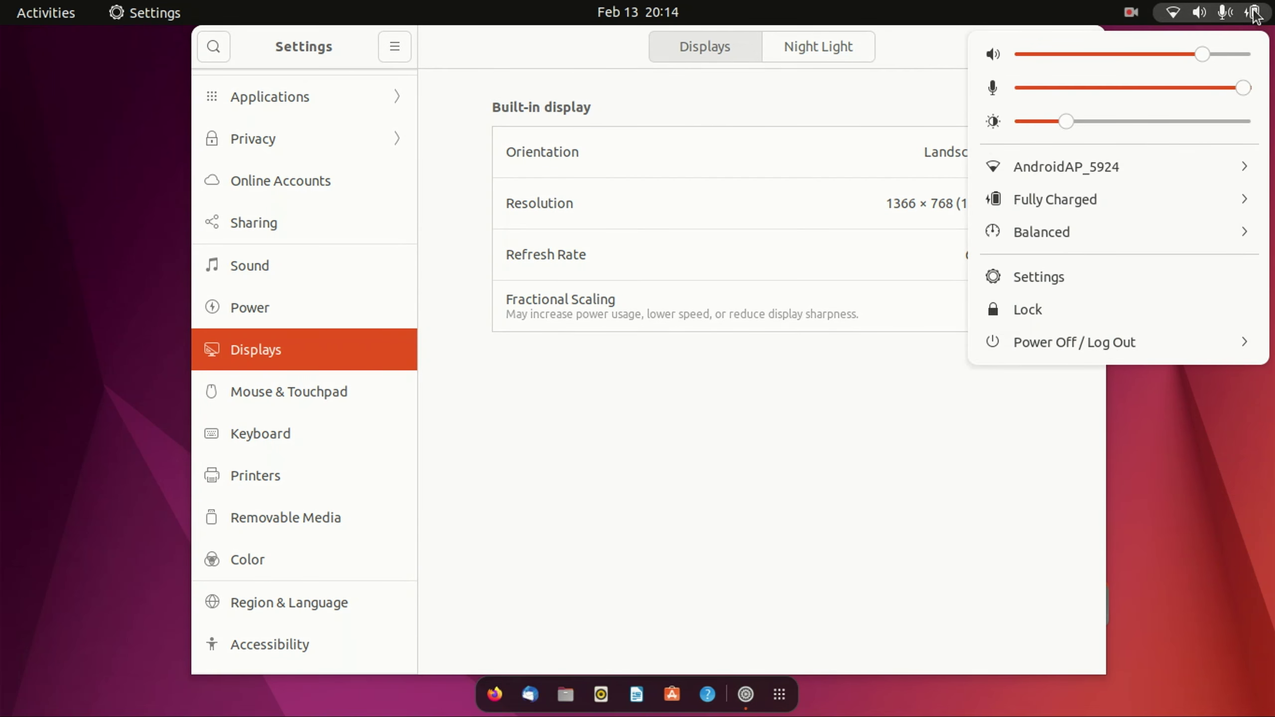
{"action": "left_click", "coordinate": [1251, 16]}
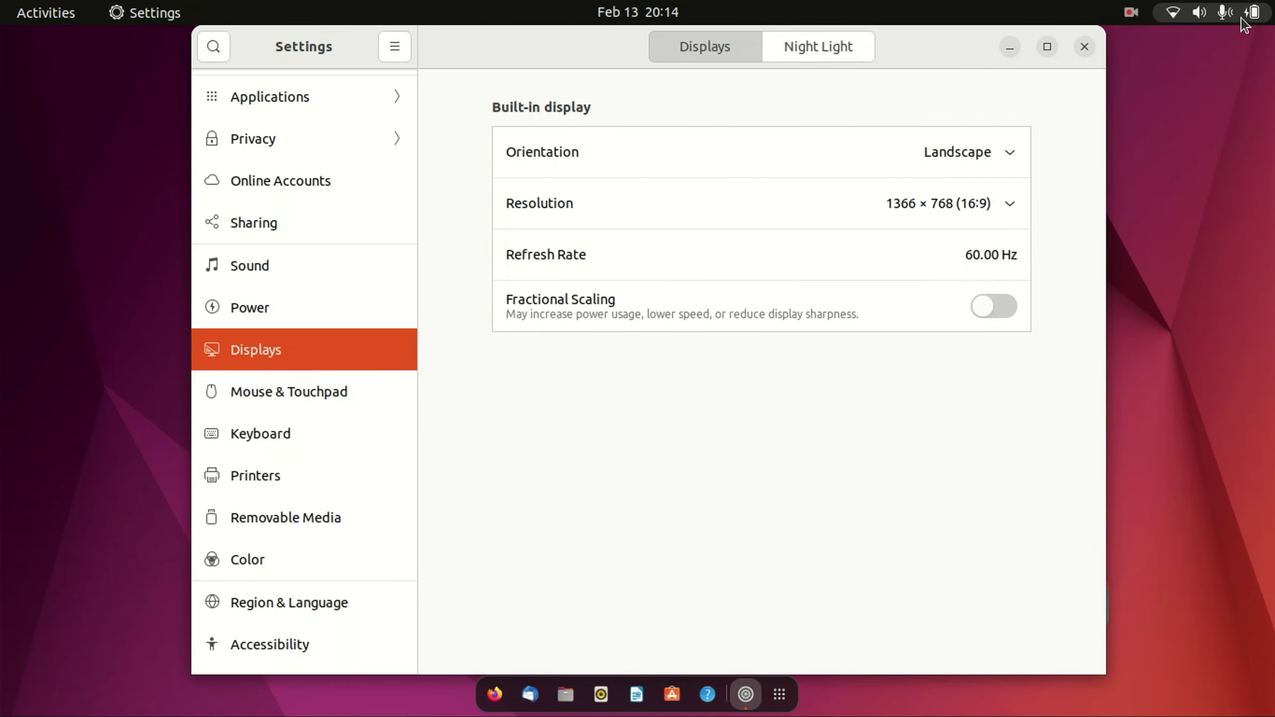
{"action": "left_click", "coordinate": [1245, 14]}
{"action": "left_click", "coordinate": [1132, 12]}
{"action": "left_click", "coordinate": [475, 440]}
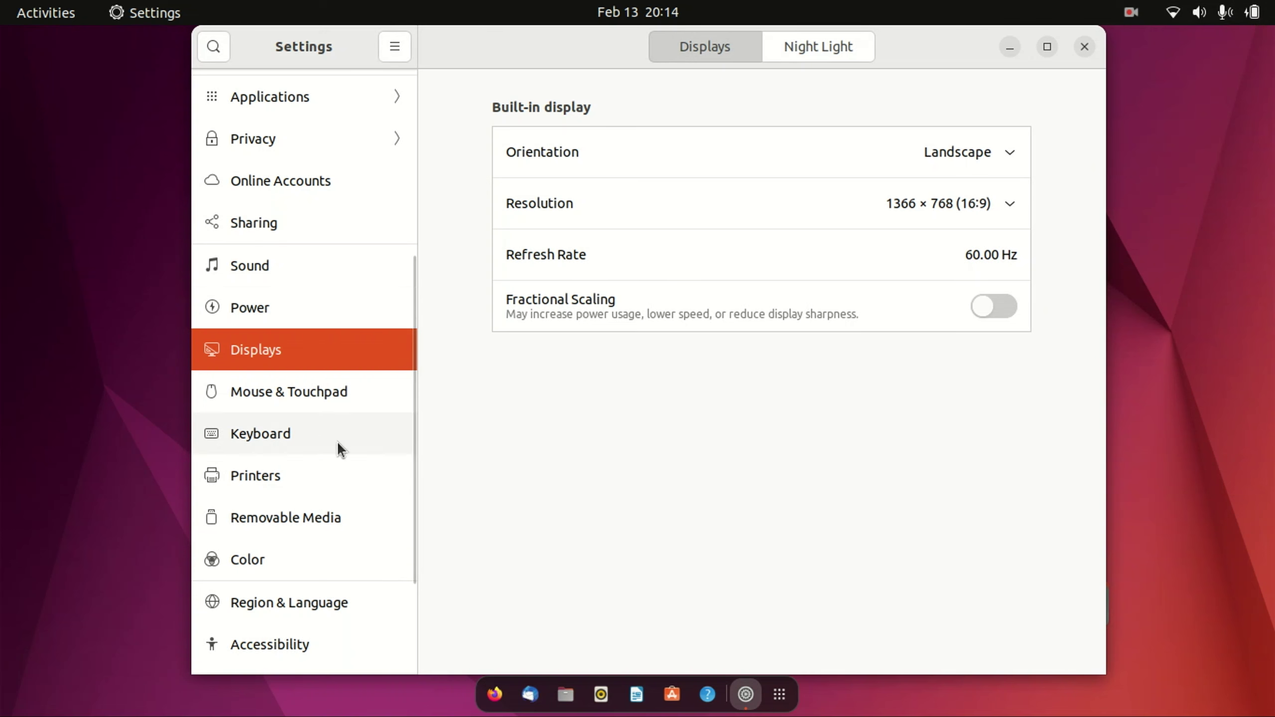
{"action": "left_click", "coordinate": [299, 303]}
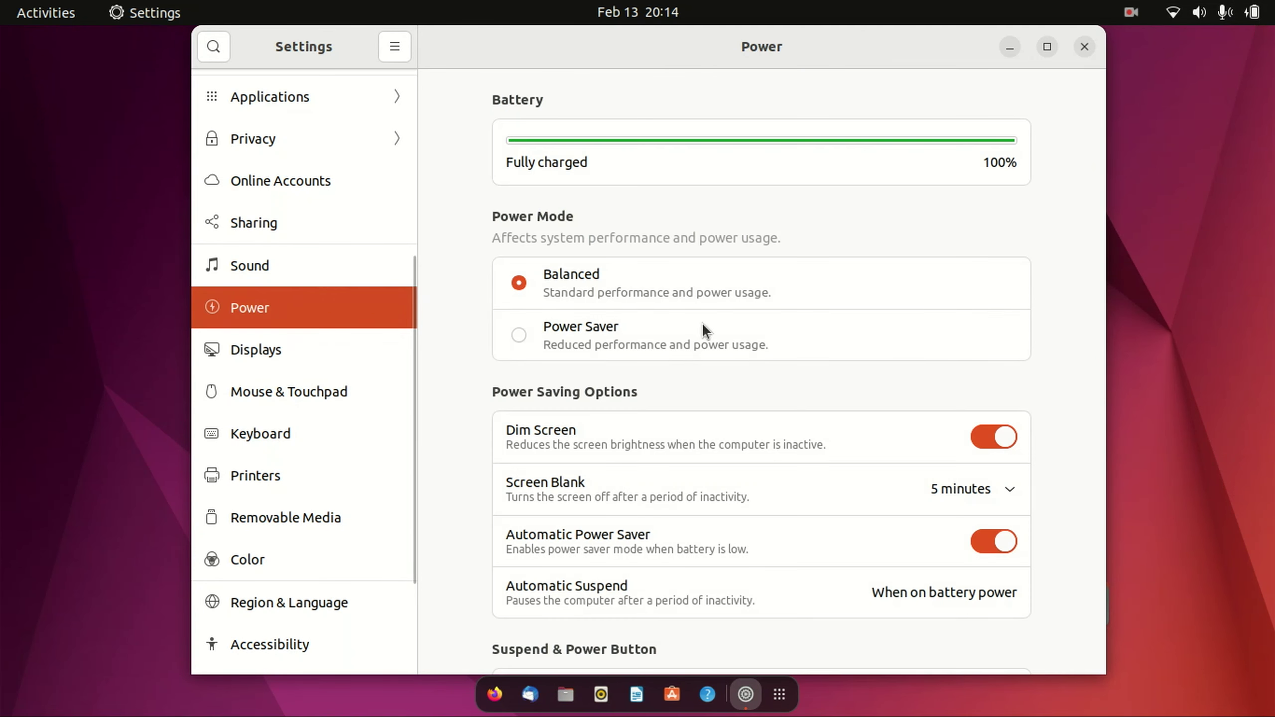
Turn on Show Battery Percentage, confirm it in the top-bar menu, and close Settings
{"action": "scroll", "coordinate": [1087, 336], "scroll_direction": "down", "scroll_amount": 3}
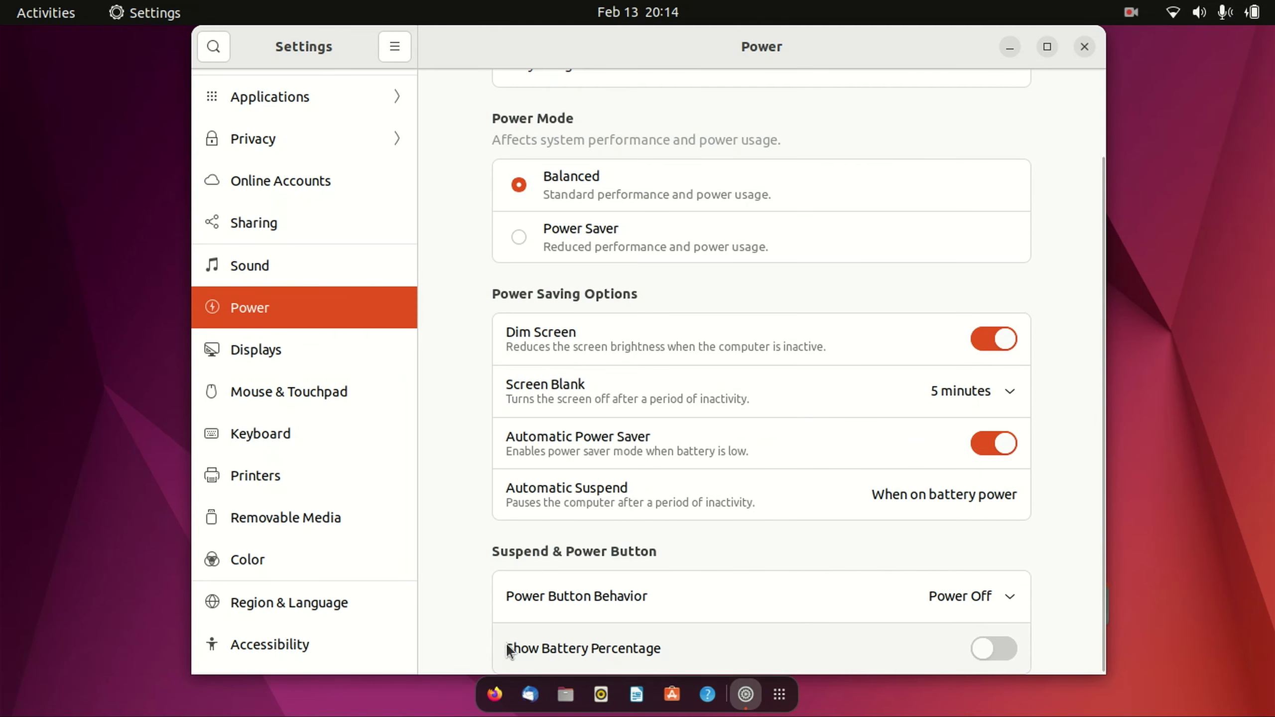
{"action": "left_click", "coordinate": [1008, 650]}
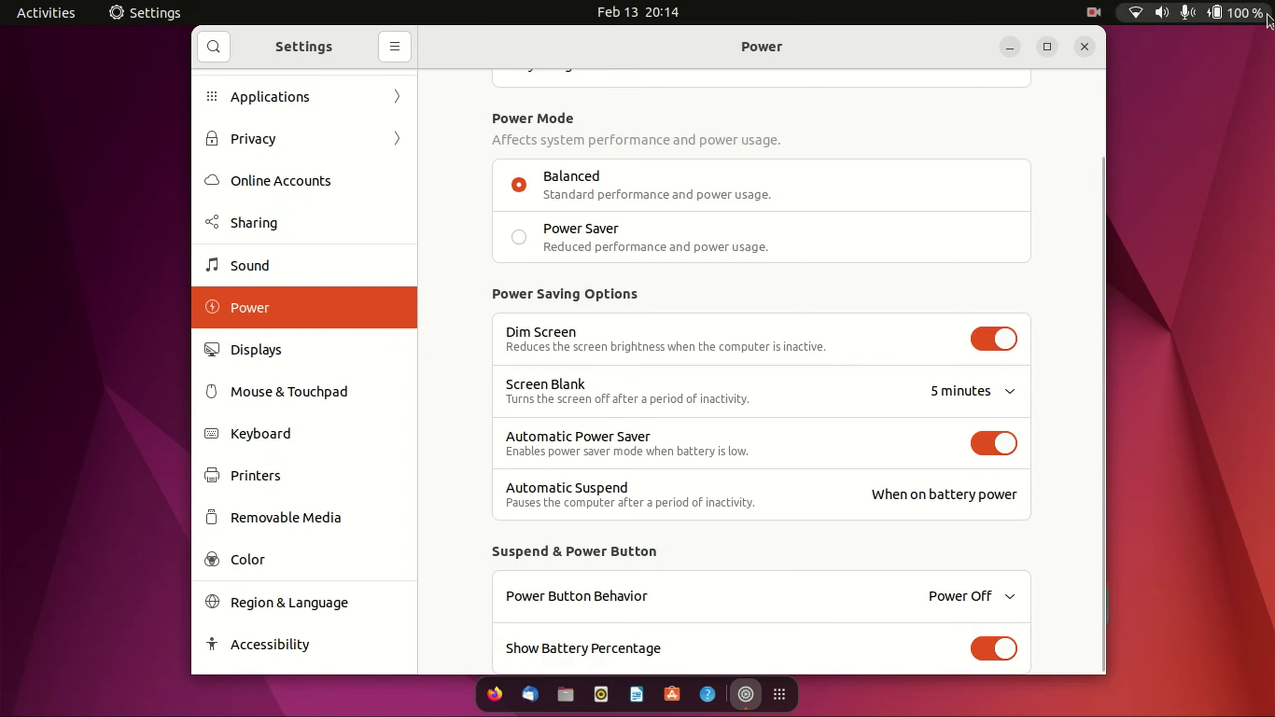
{"action": "left_click", "coordinate": [1241, 15]}
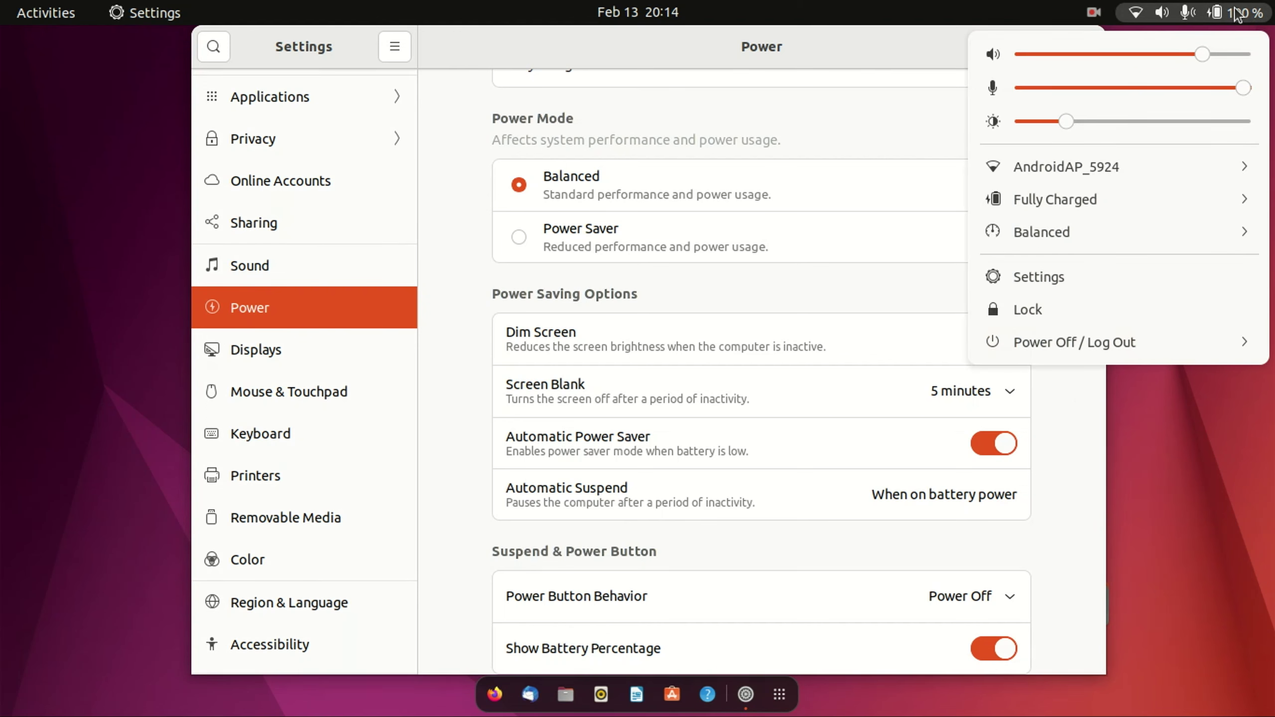
{"action": "left_click", "coordinate": [1236, 14]}
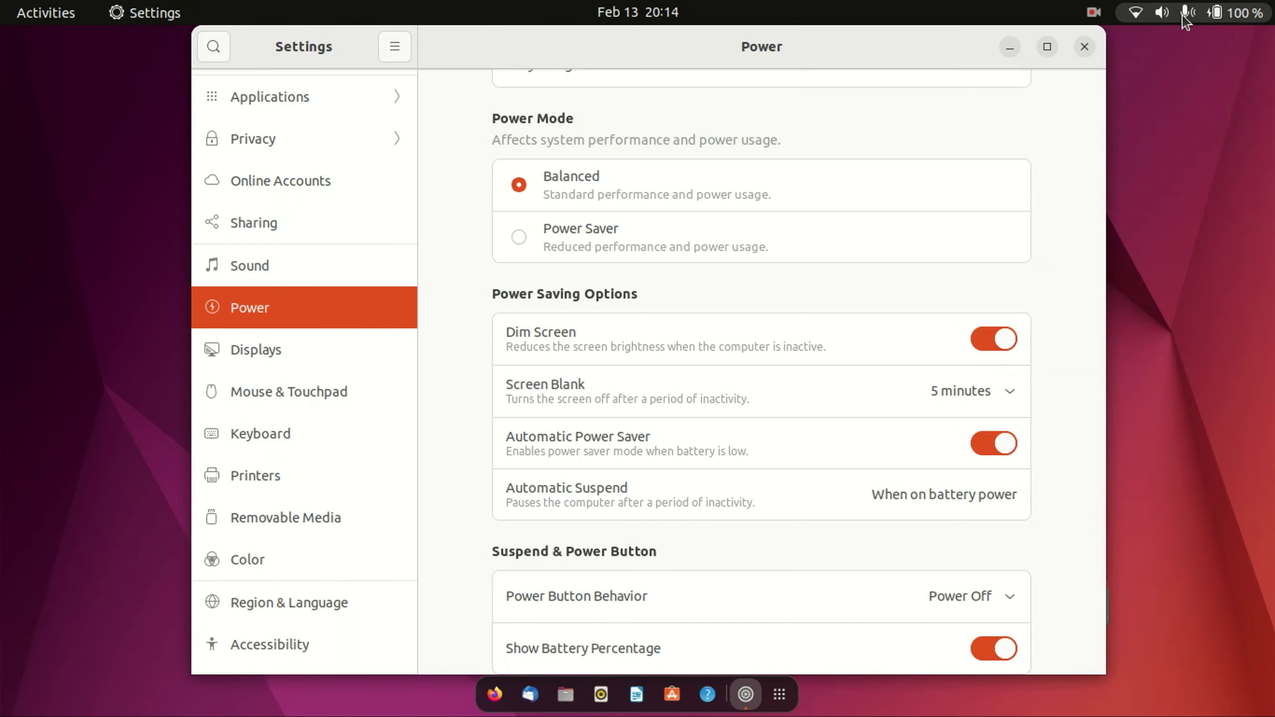
{"action": "left_click", "coordinate": [1084, 46]}
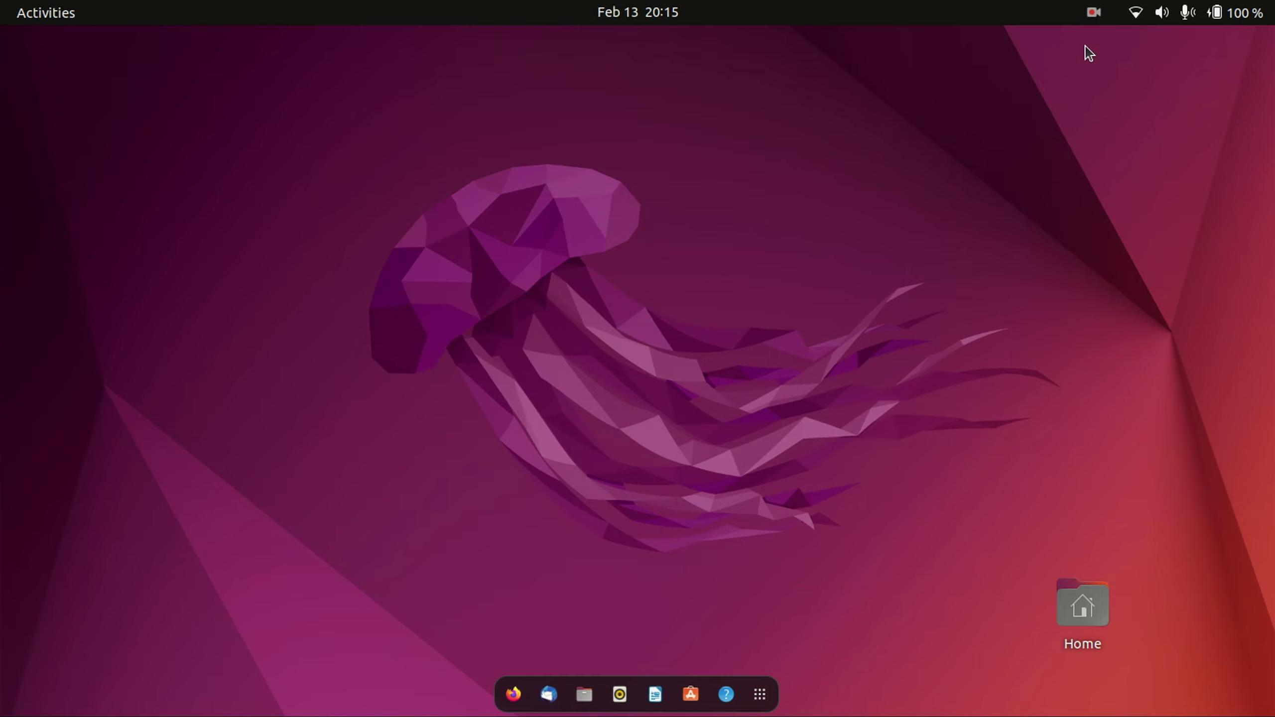
Start the screenshot tool with Print and select a large area around the jellyfish's head
{"action": "key", "text": "Print"}
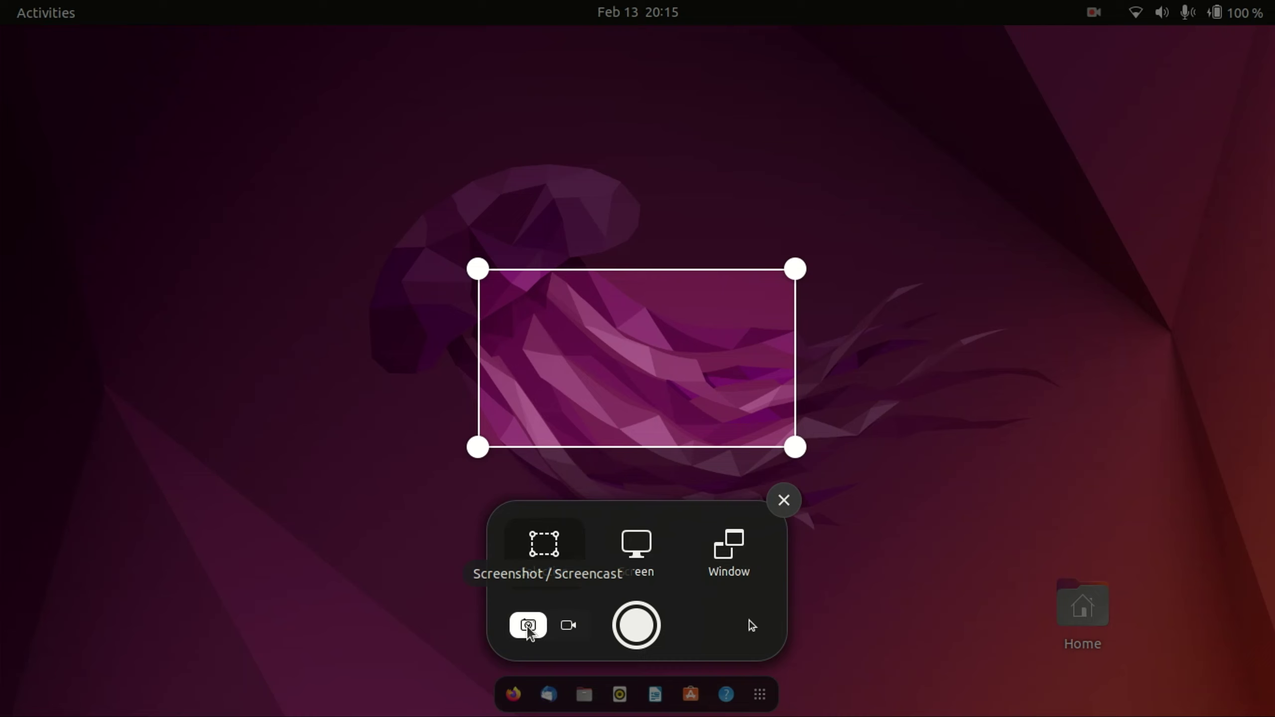
{"action": "left_click_drag", "start_coordinate": [171, 95], "coordinate": [822, 268]}
{"action": "left_click_drag", "start_coordinate": [1045, 75], "coordinate": [1181, 207]}
{"action": "left_click_drag", "start_coordinate": [1232, 329], "coordinate": [1274, 433]}
{"action": "left_click_drag", "start_coordinate": [757, 133], "coordinate": [213, 331]}
{"action": "left_click_drag", "start_coordinate": [88, 458], "coordinate": [220, 712]}
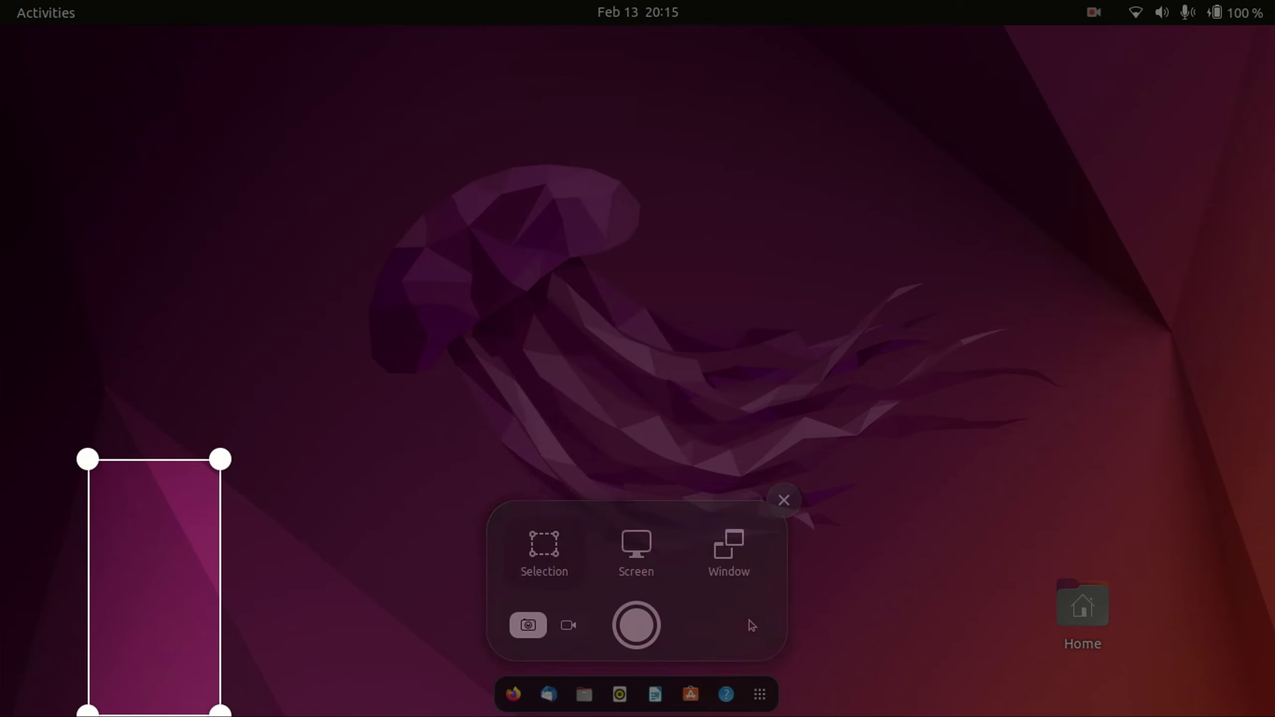
{"action": "left_click_drag", "start_coordinate": [158, 73], "coordinate": [643, 429]}
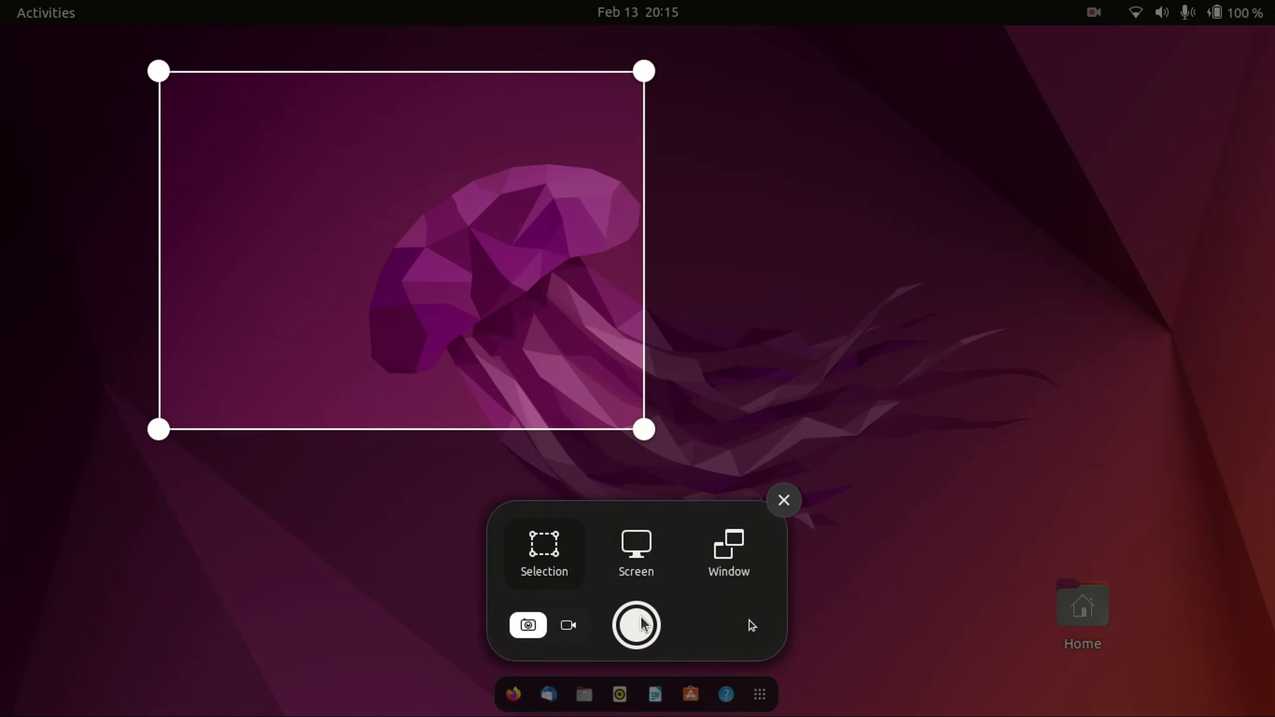
Try screen, window and area modes, pick screencast, then dismiss the tool without capturing
{"action": "left_click", "coordinate": [609, 555]}
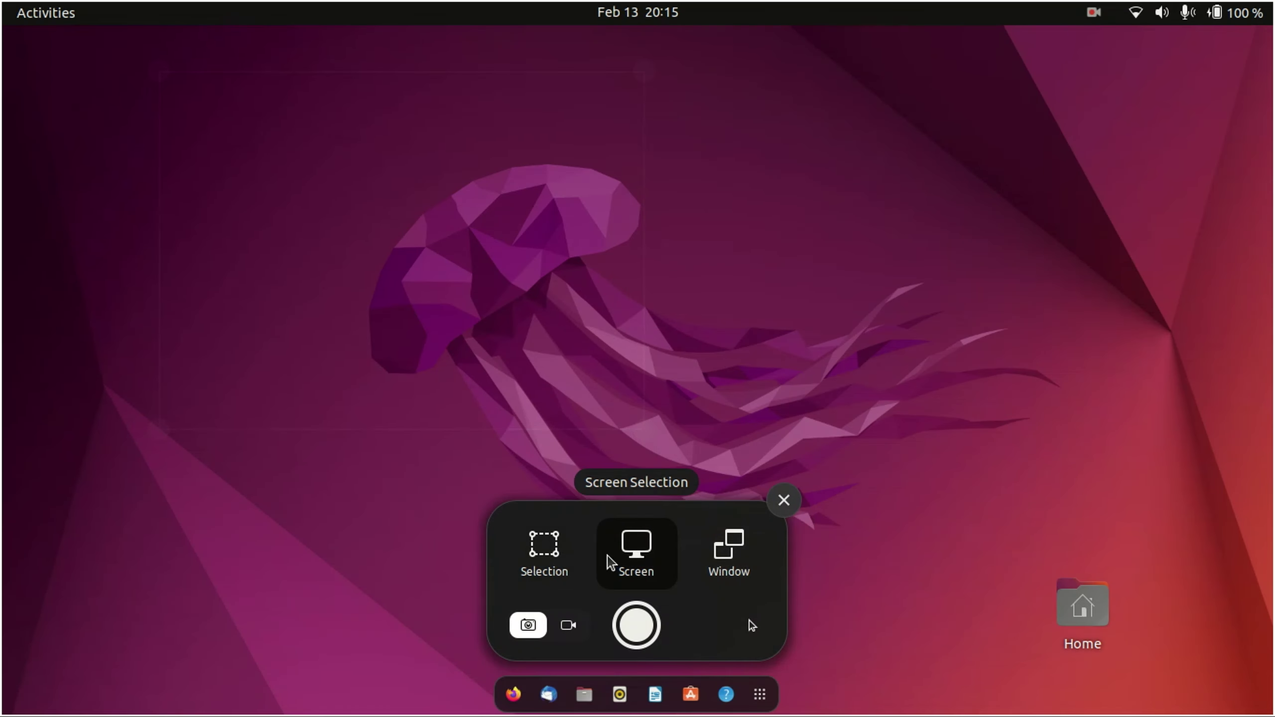
{"action": "left_click", "coordinate": [742, 553]}
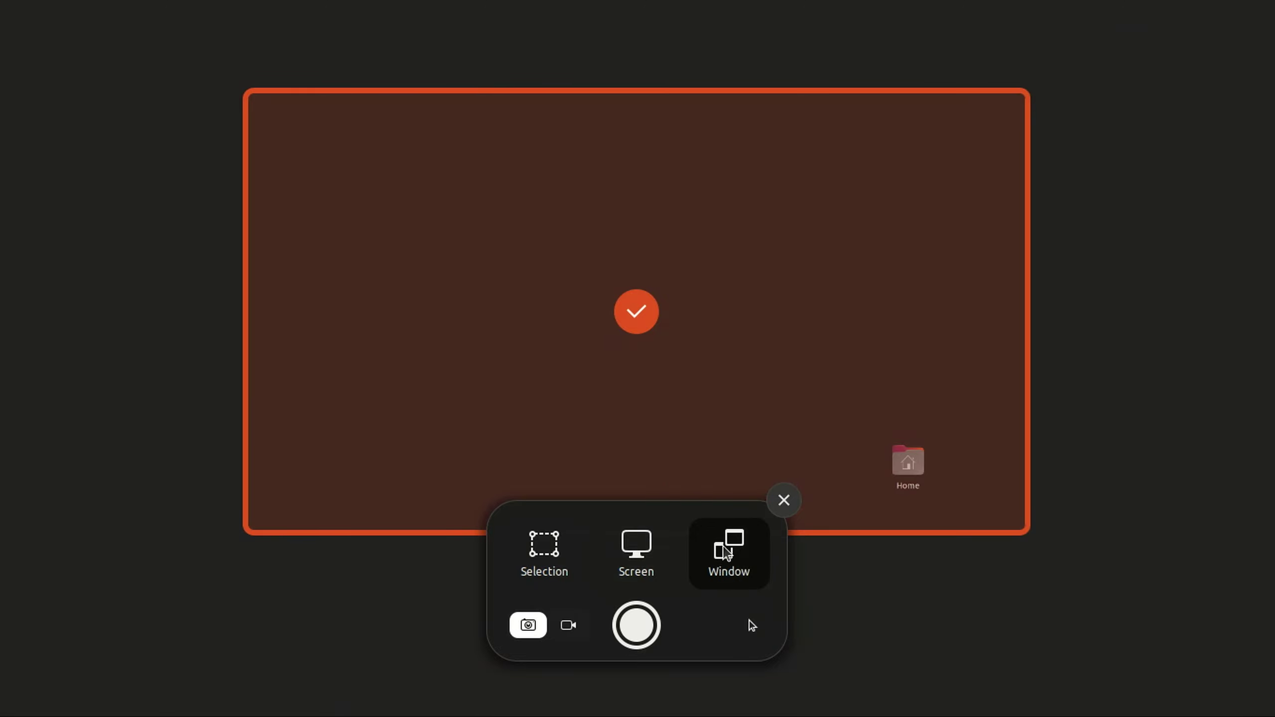
{"action": "left_click", "coordinate": [535, 553]}
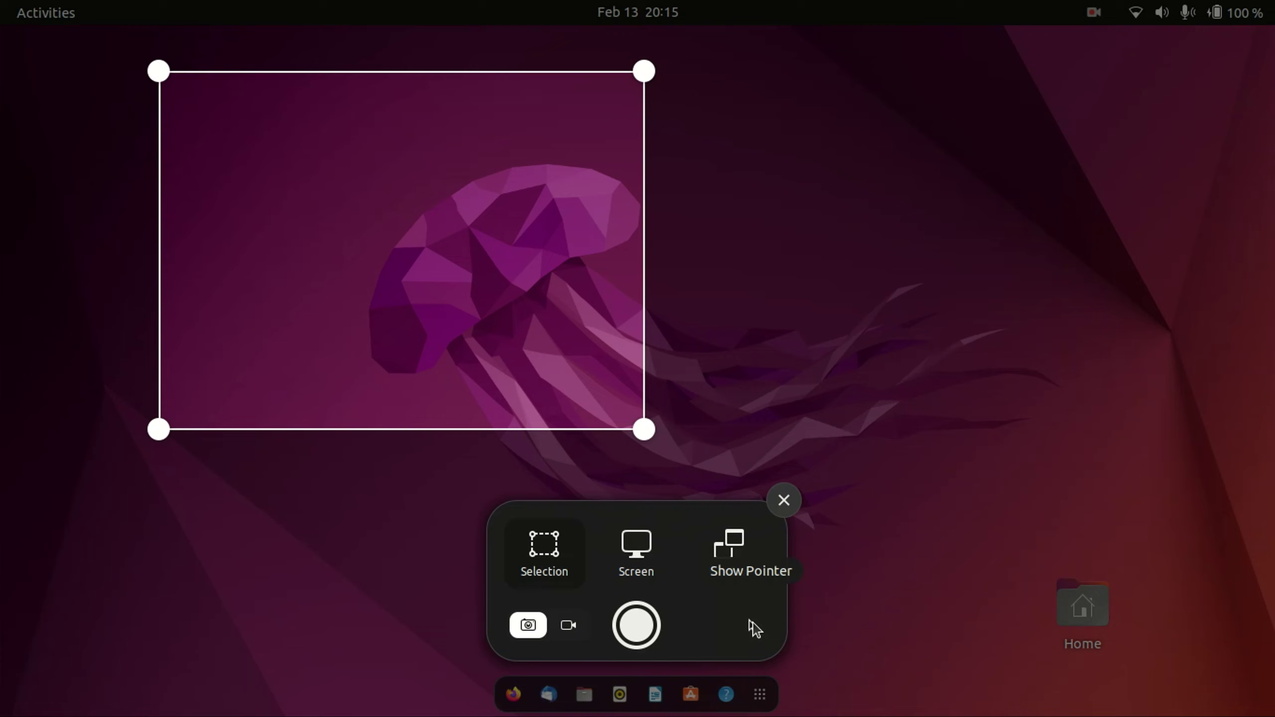
{"action": "left_click", "coordinate": [568, 624]}
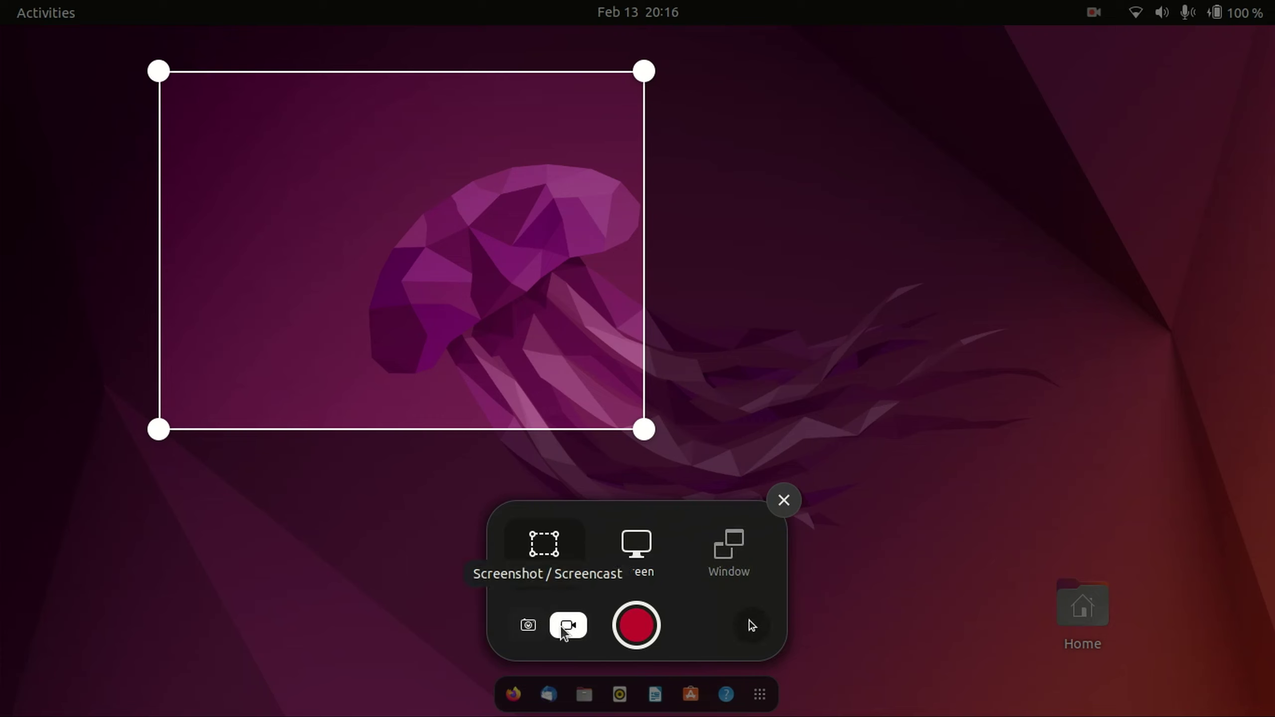
{"action": "left_click", "coordinate": [527, 625]}
{"action": "left_click", "coordinate": [566, 631]}
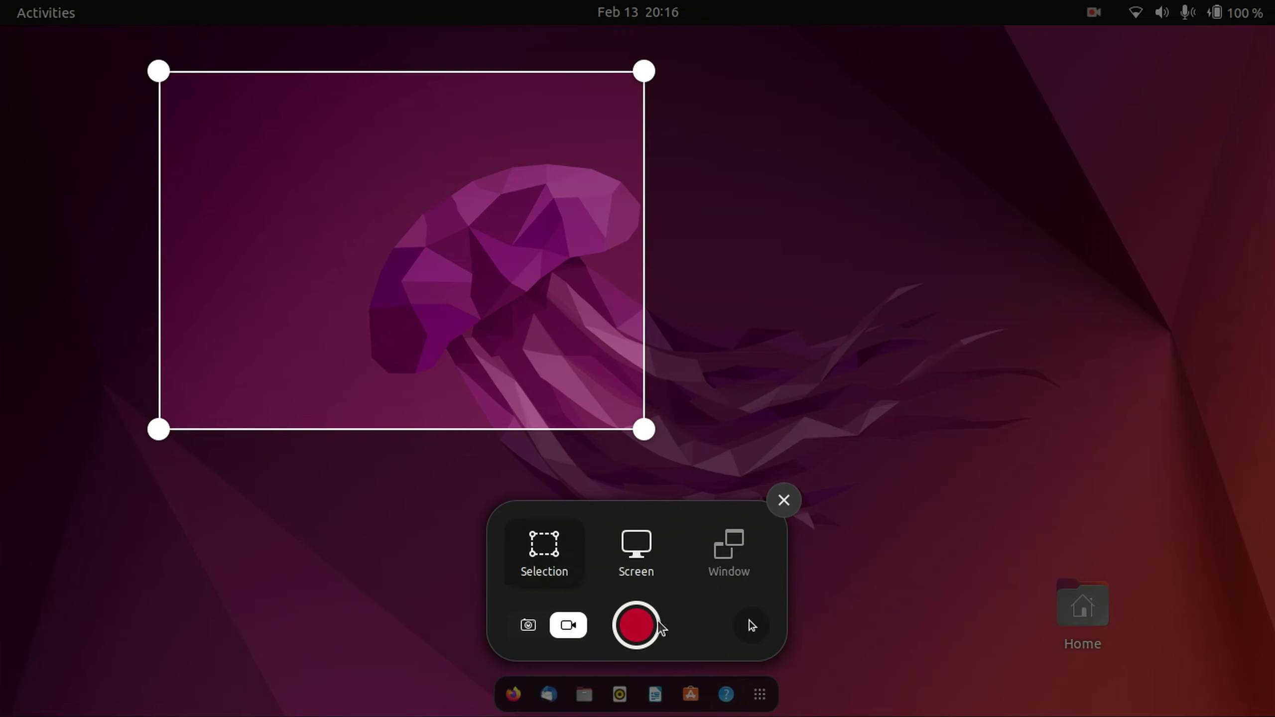
{"action": "left_click", "coordinate": [783, 502]}
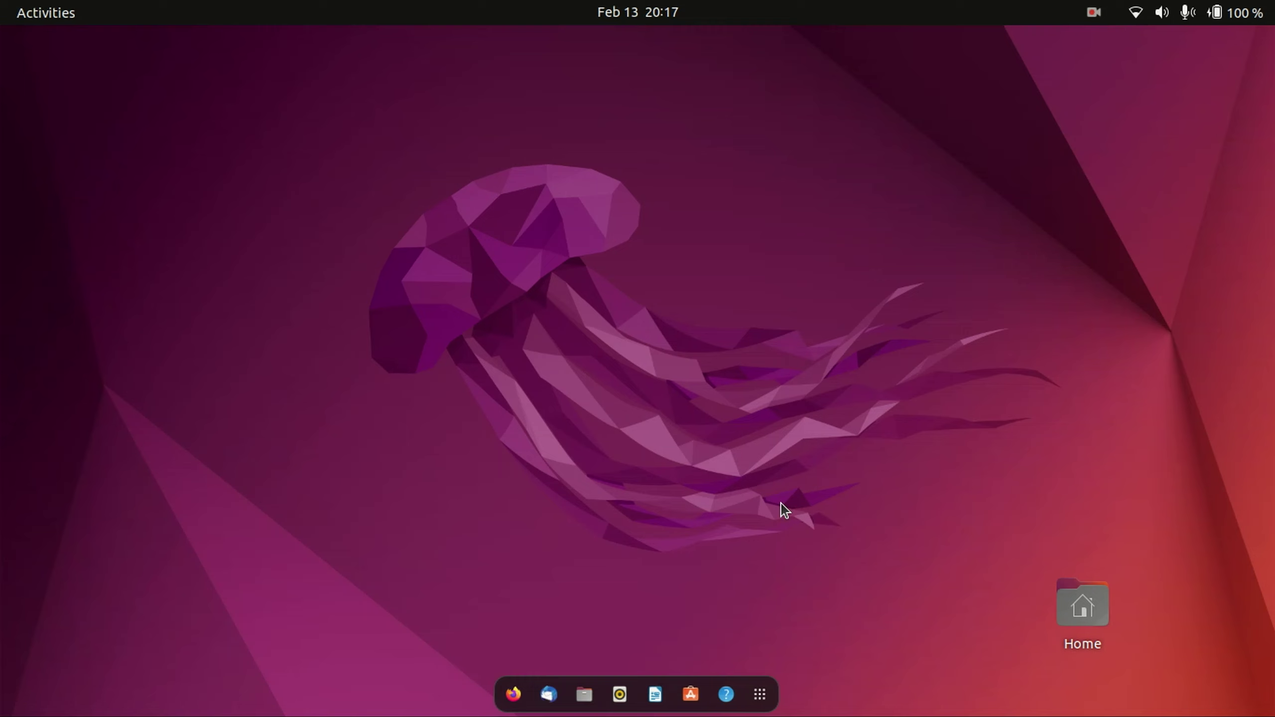
Open the Downloads folder in Files and open a terminal there
{"action": "left_click", "coordinate": [1072, 620]}
{"action": "double_click", "coordinate": [1073, 619]}
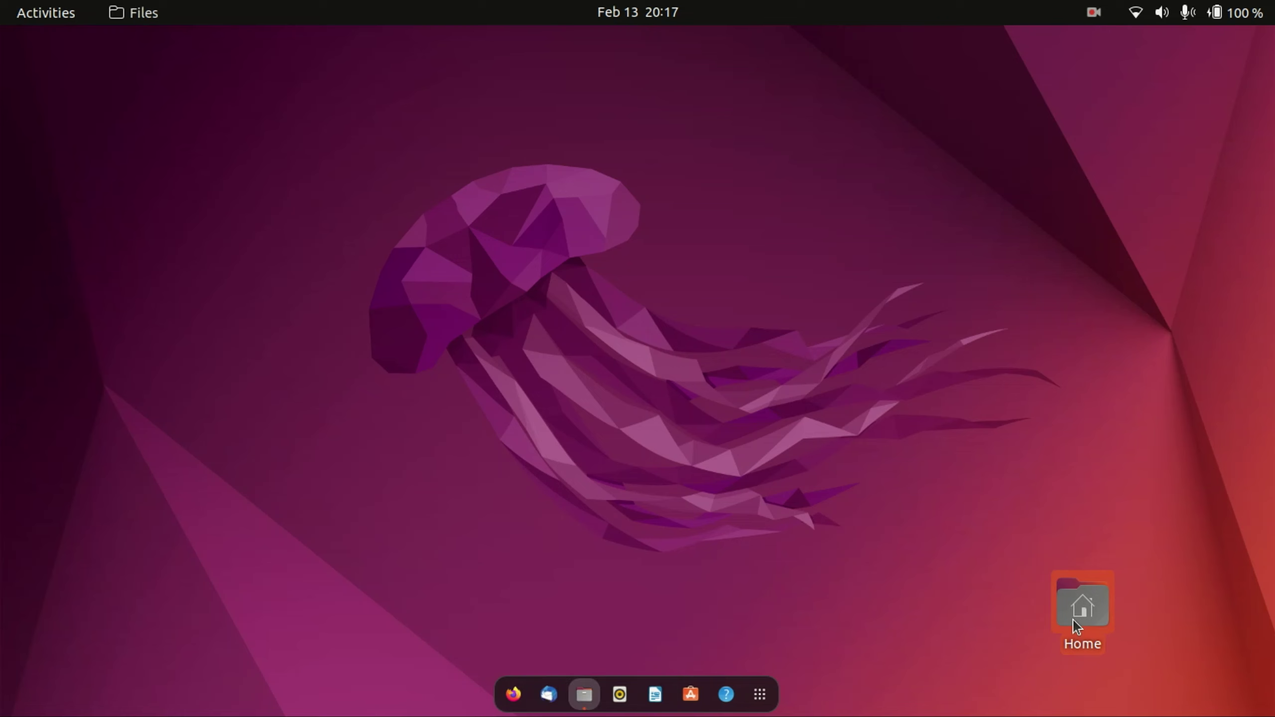
{"action": "left_click", "coordinate": [324, 289]}
{"action": "left_click", "coordinate": [330, 312]}
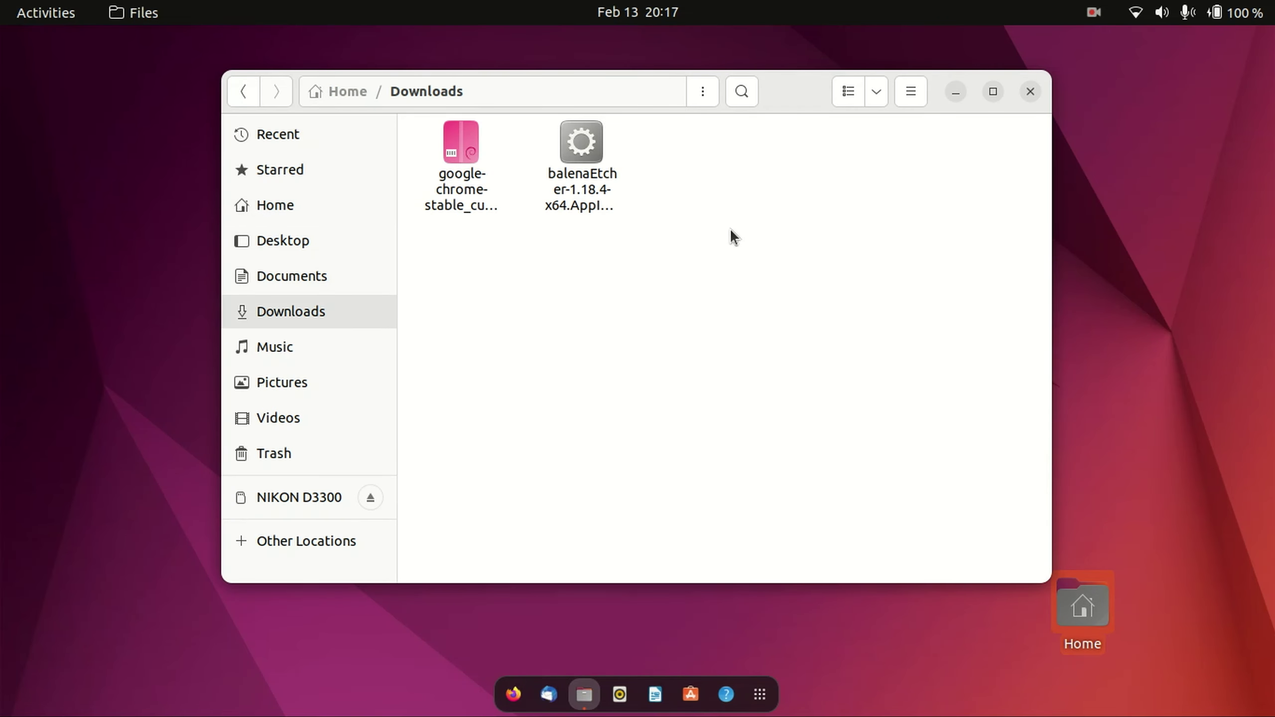
{"action": "right_click", "coordinate": [597, 171]}
{"action": "left_click", "coordinate": [617, 178]}
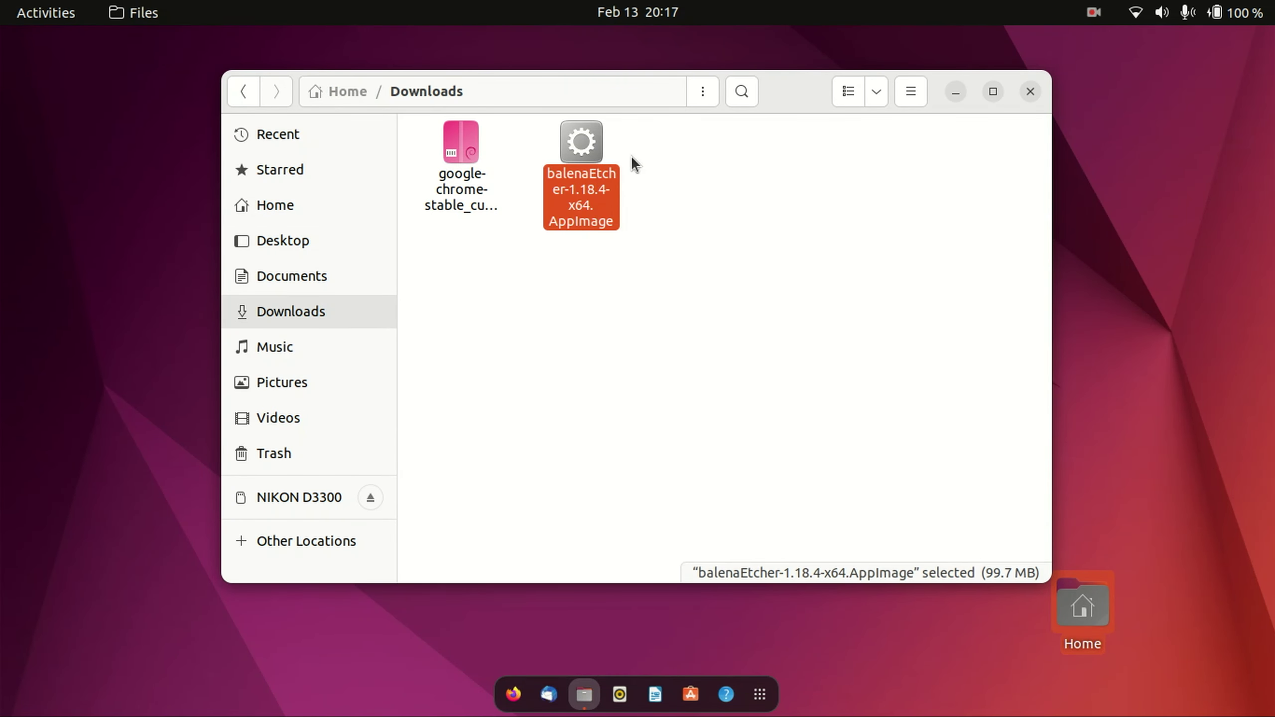
{"action": "left_click_drag", "start_coordinate": [688, 86], "coordinate": [835, 95]}
{"action": "right_click", "coordinate": [847, 254]}
{"action": "left_click", "coordinate": [901, 374]}
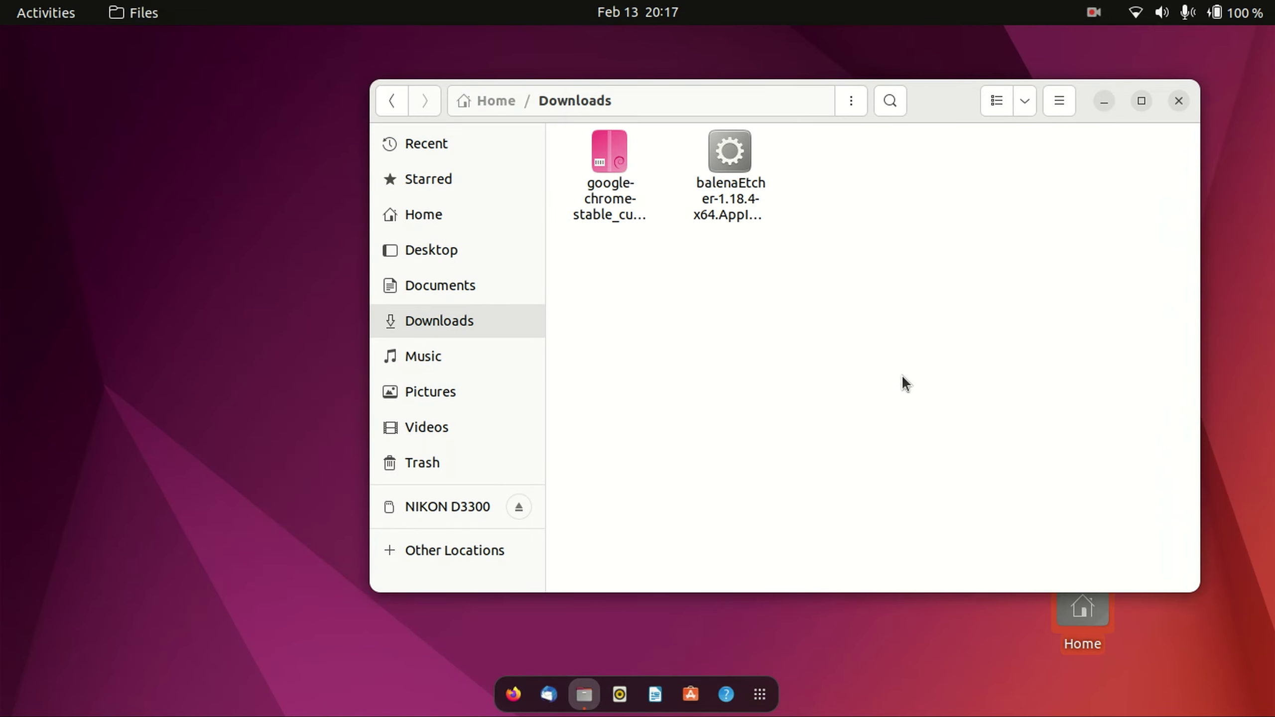
Run the balenaEtcher AppImage from the terminal, revealing the missing libfuse.so.2 error
{"action": "left_click_drag", "start_coordinate": [912, 96], "coordinate": [1018, 178]}
{"action": "left_click_drag", "start_coordinate": [837, 277], "coordinate": [279, 242]}
{"action": "key", "text": "Return"}
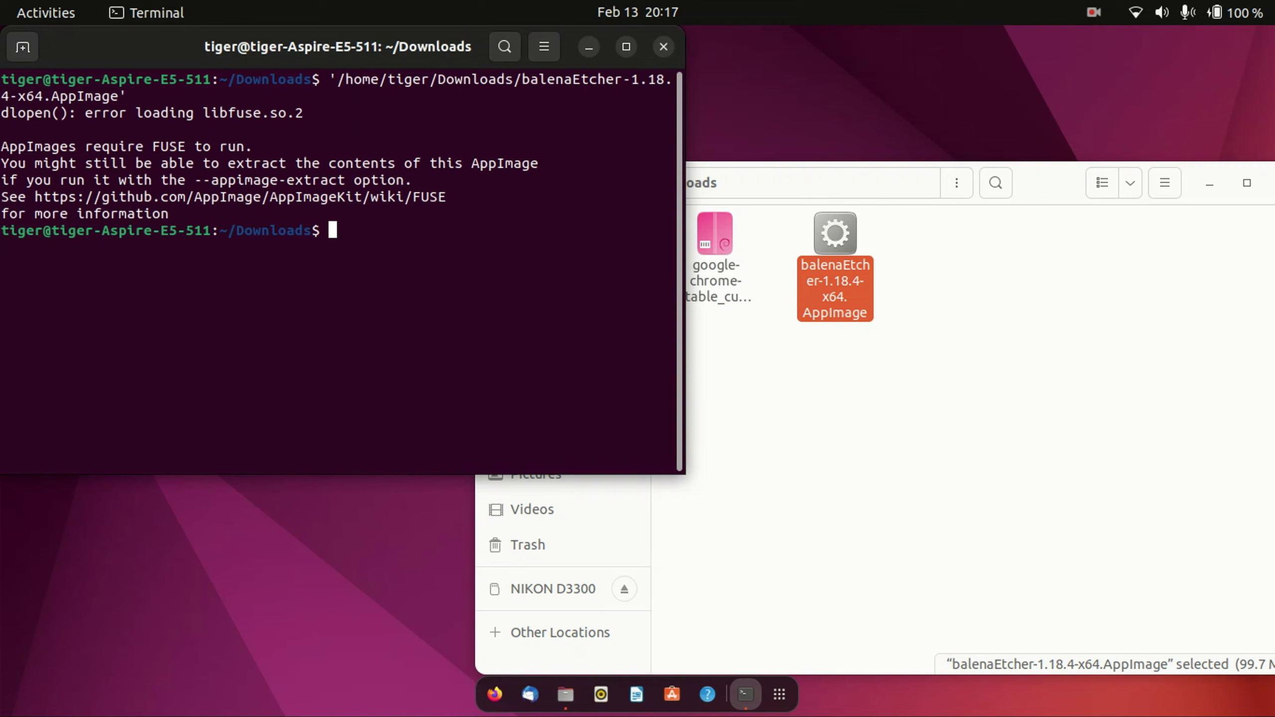
{"action": "left_click_drag", "start_coordinate": [316, 114], "coordinate": [193, 108]}
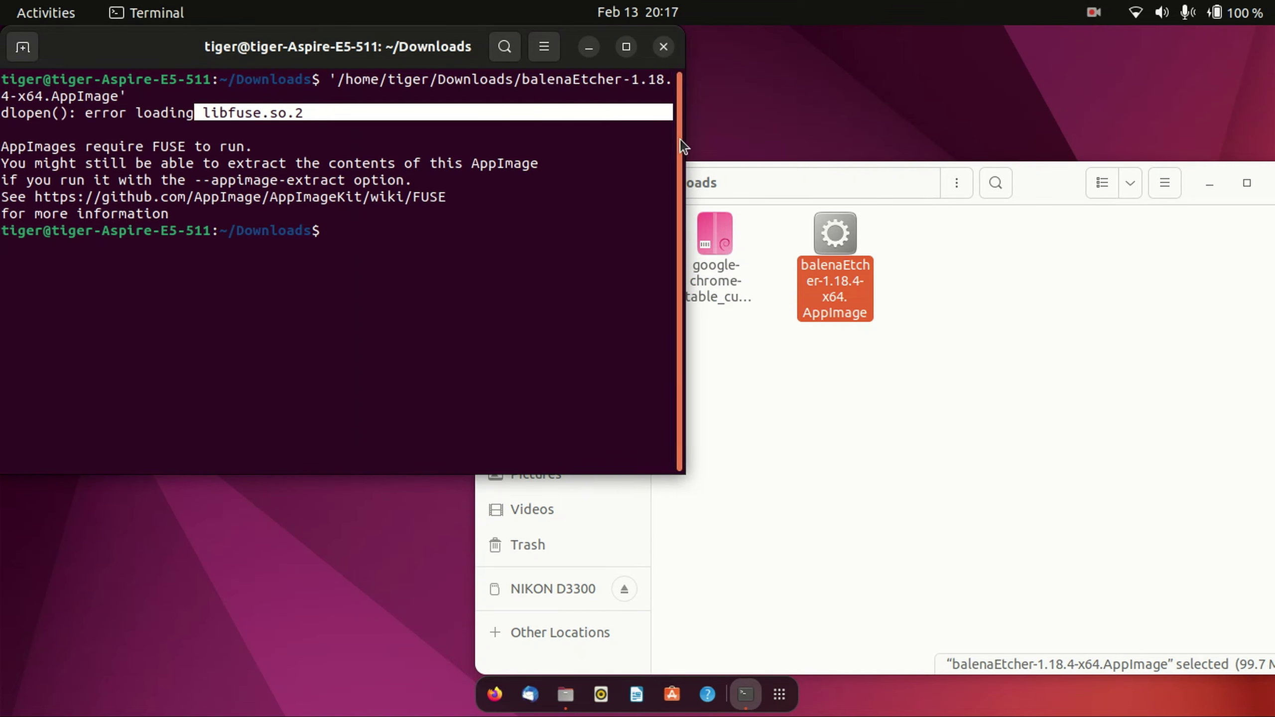
{"action": "left_click_drag", "start_coordinate": [683, 138], "coordinate": [1045, 133]}
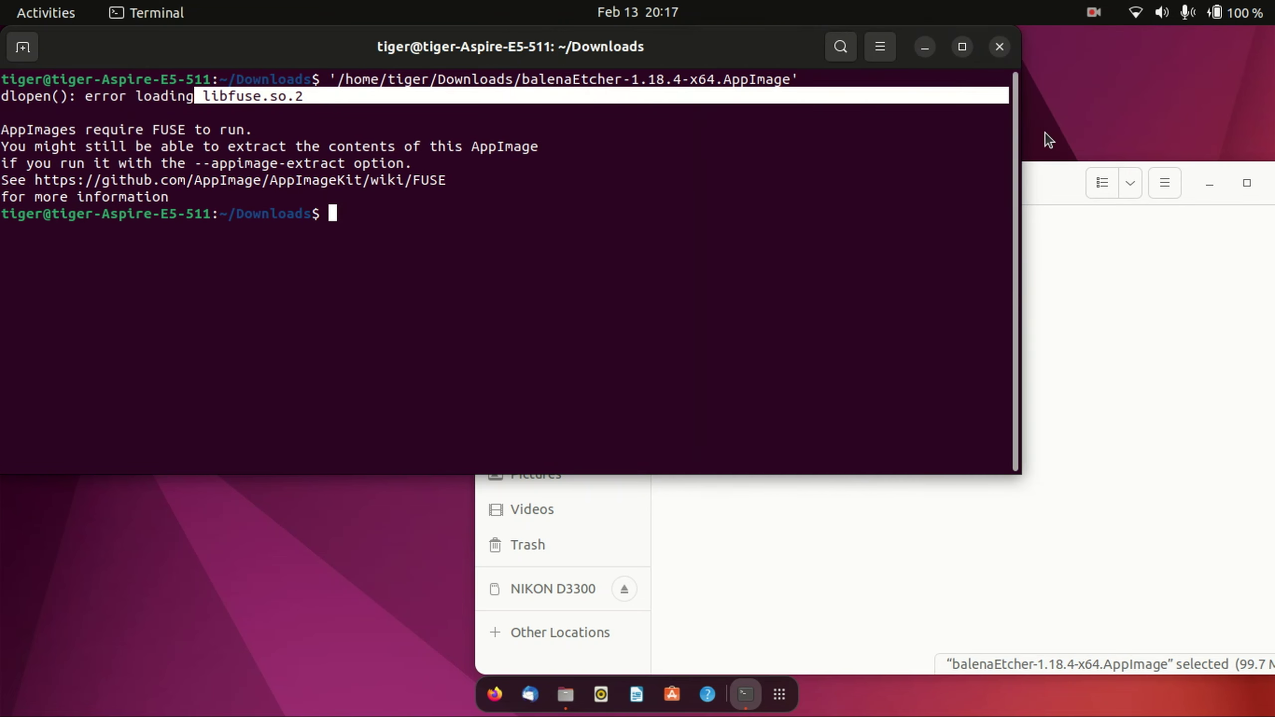
Install libfuse2 with 'sudo apt install libfuse2', entering the administrator password
{"action": "type", "text": "sudo apt install li"}
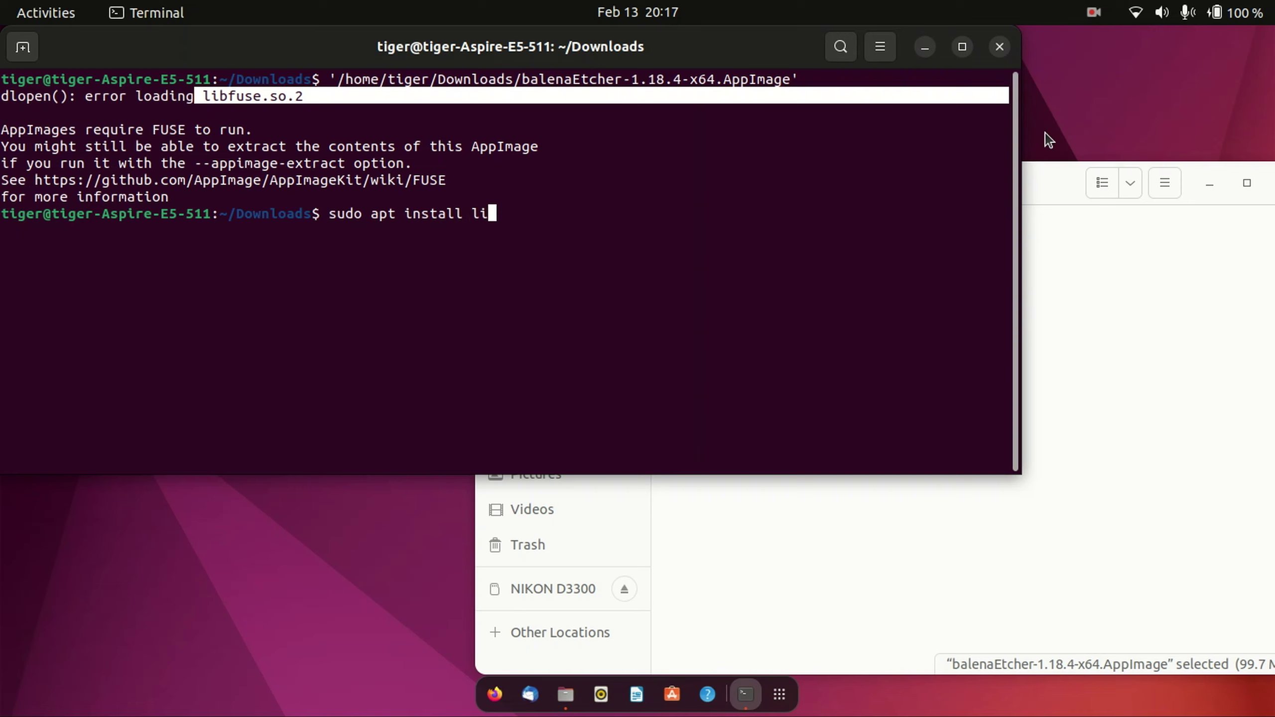
{"action": "type", "text": "bfuse2"}
{"action": "key", "text": "Return"}
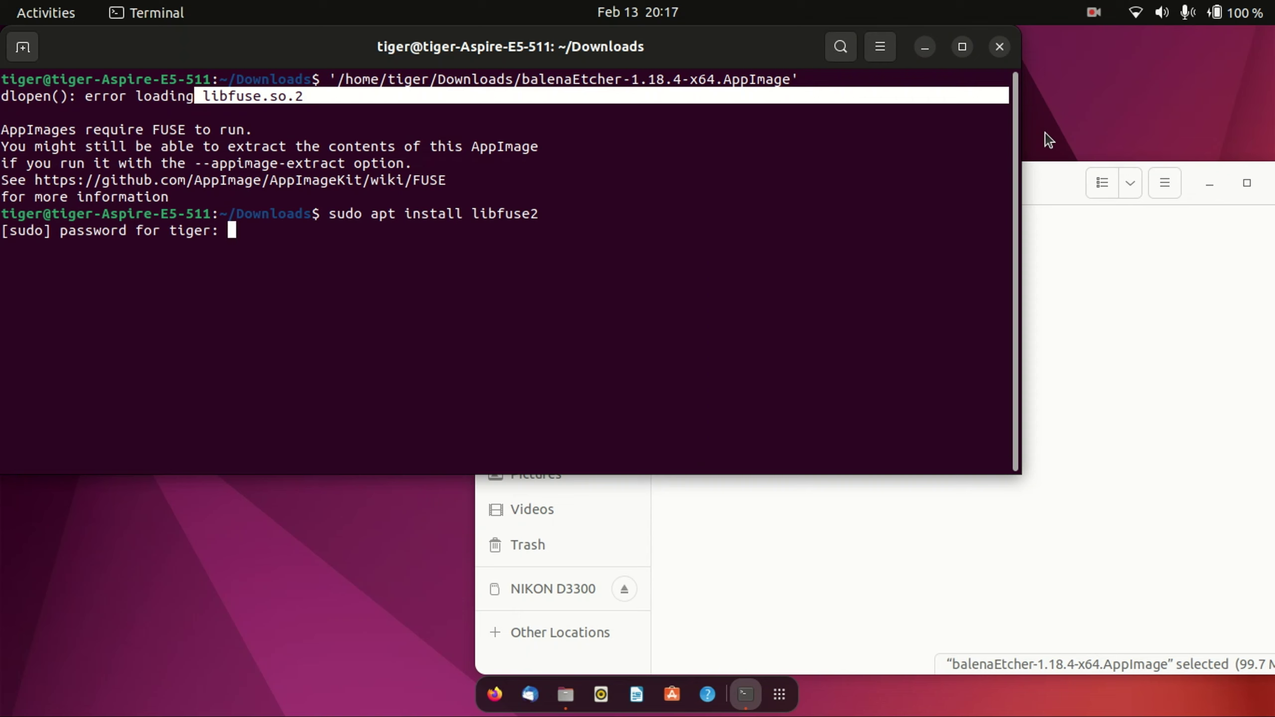
{"action": "key", "text": "Return"}
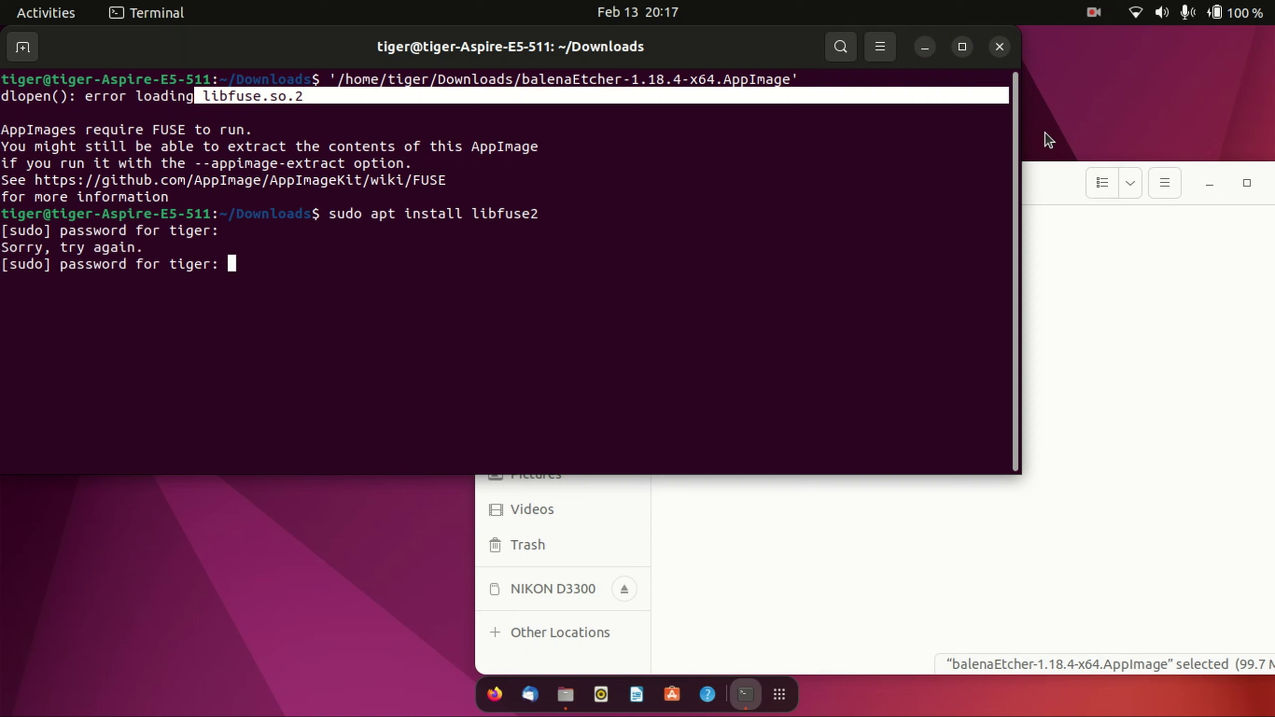
{"action": "key", "text": "Return"}
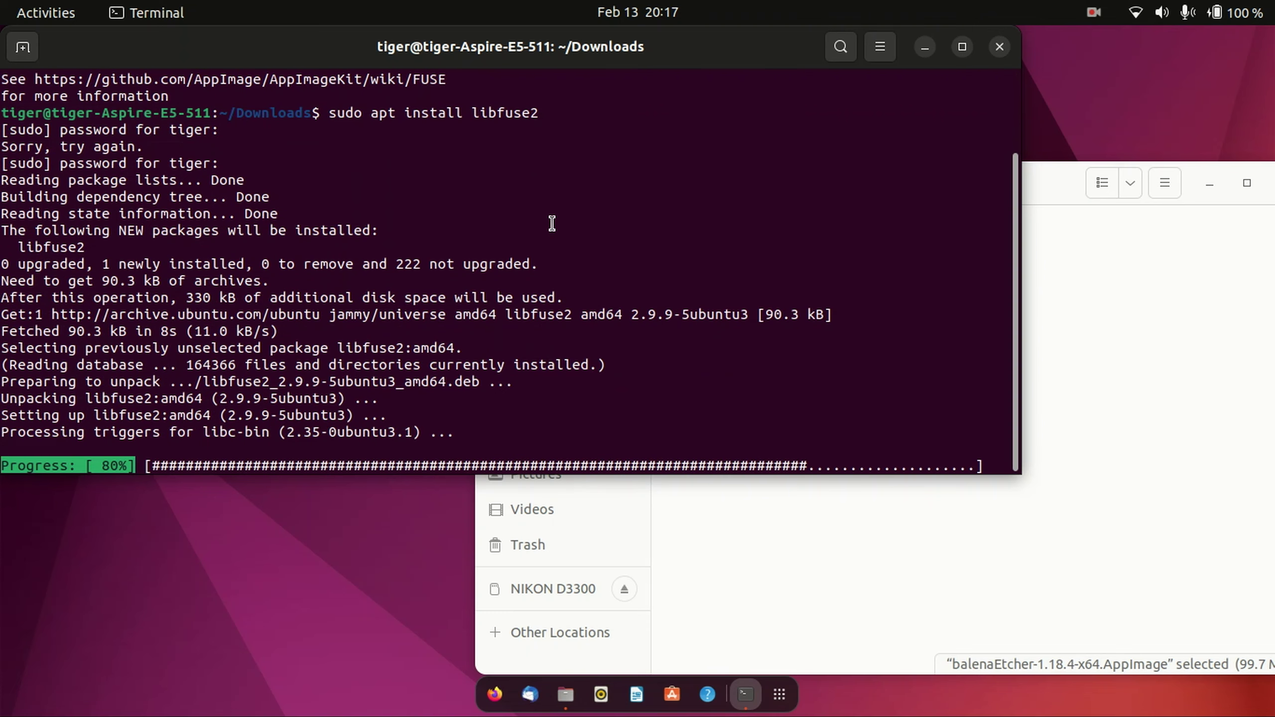
{"action": "left_click_drag", "start_coordinate": [471, 96], "coordinate": [1008, 96]}
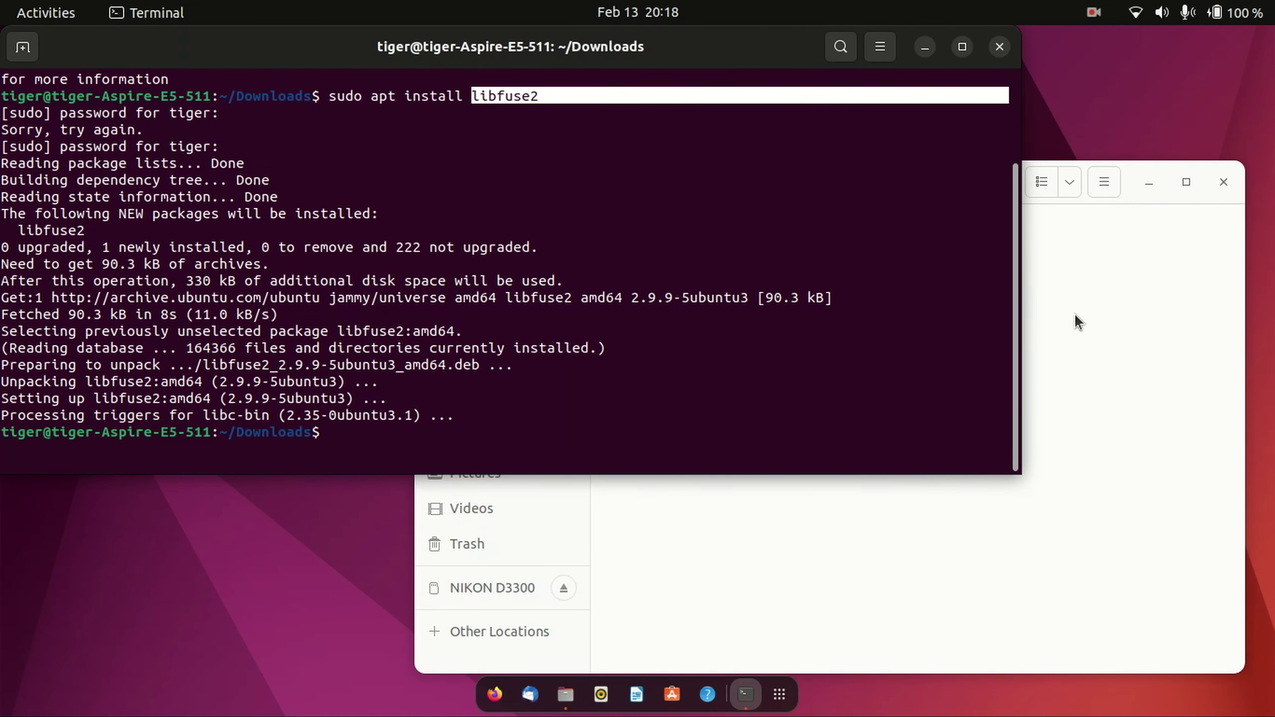
Drop the balenaEtcher-1.18.4 AppImage into the terminal, launch it, then close Etcher
{"action": "left_click", "coordinate": [1109, 313]}
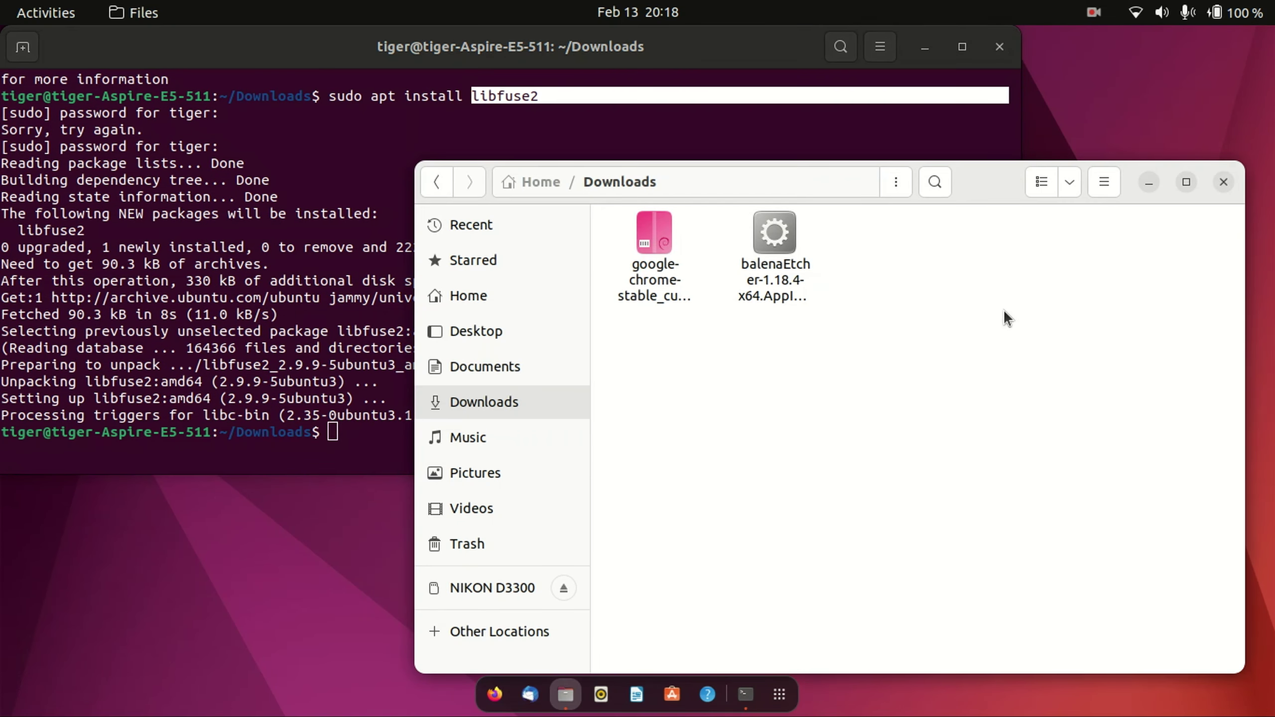
{"action": "left_click_drag", "start_coordinate": [828, 190], "coordinate": [706, 125]}
{"action": "left_click", "coordinate": [652, 221]}
{"action": "right_click", "coordinate": [675, 216]}
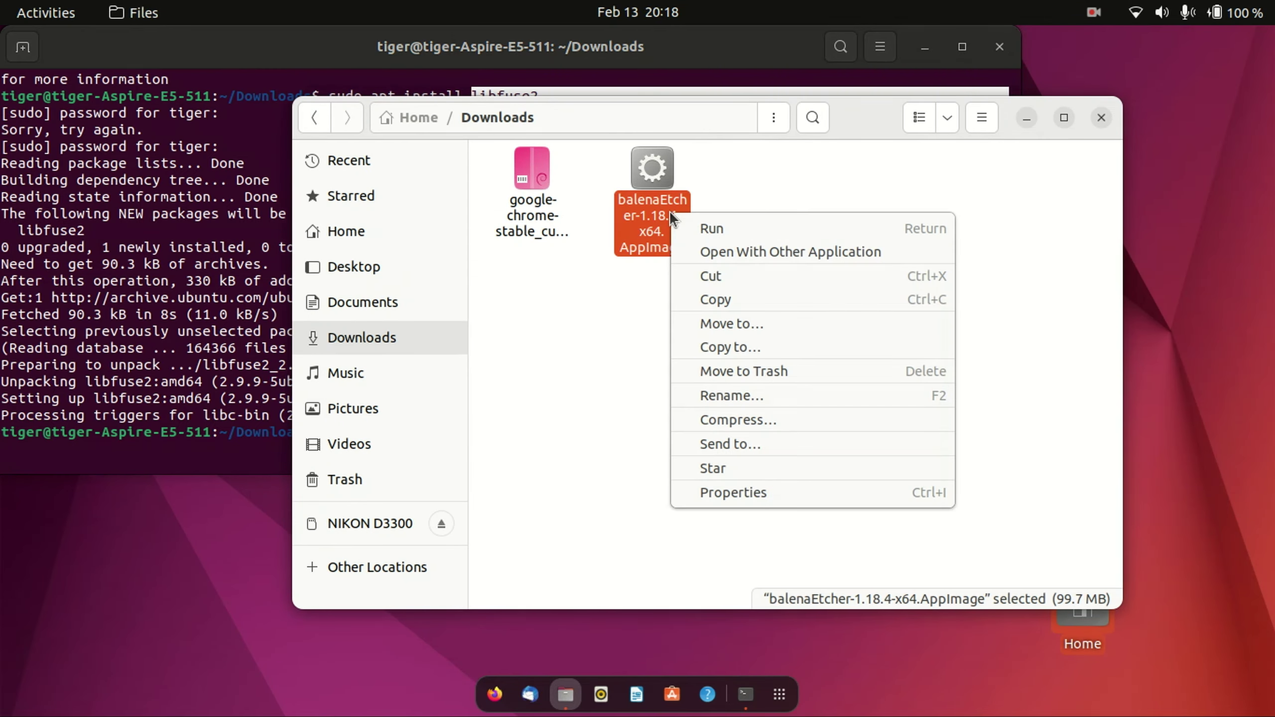
{"action": "left_click", "coordinate": [683, 222]}
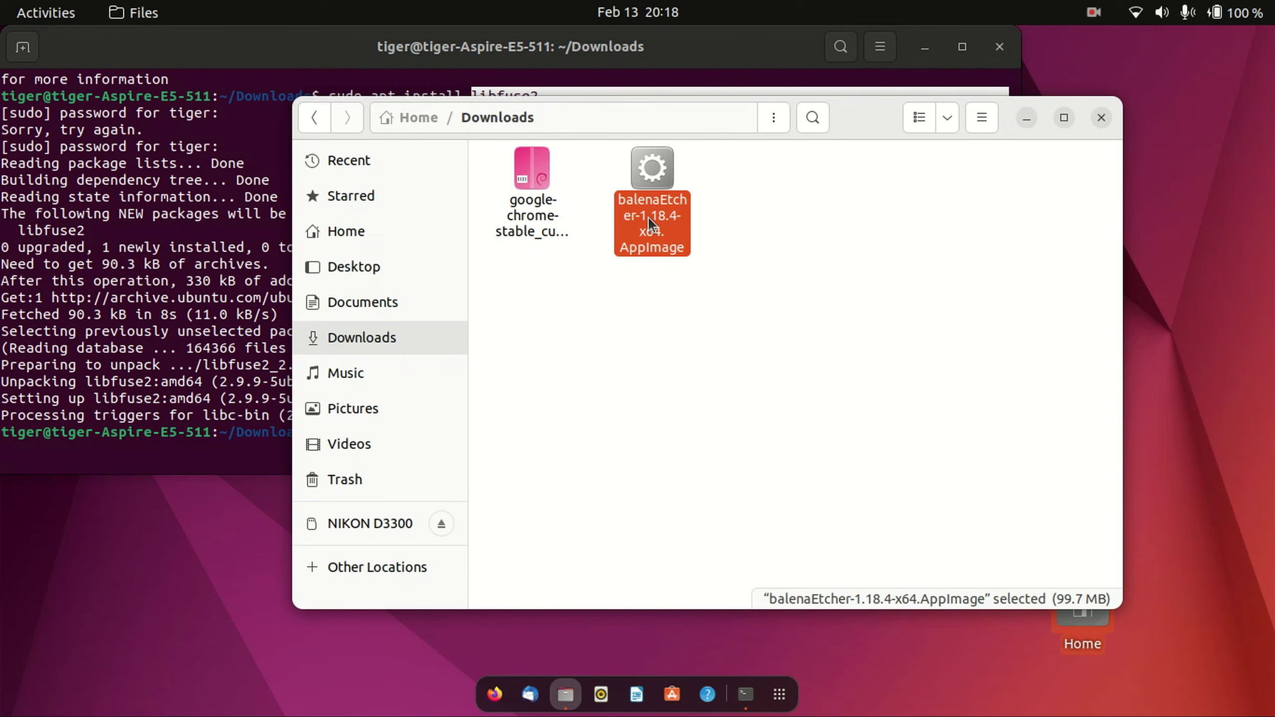
{"action": "left_click_drag", "start_coordinate": [688, 132], "coordinate": [958, 197]}
{"action": "left_click_drag", "start_coordinate": [934, 240], "coordinate": [403, 241]}
{"action": "left_click", "coordinate": [403, 241]}
{"action": "key", "text": "Return"}
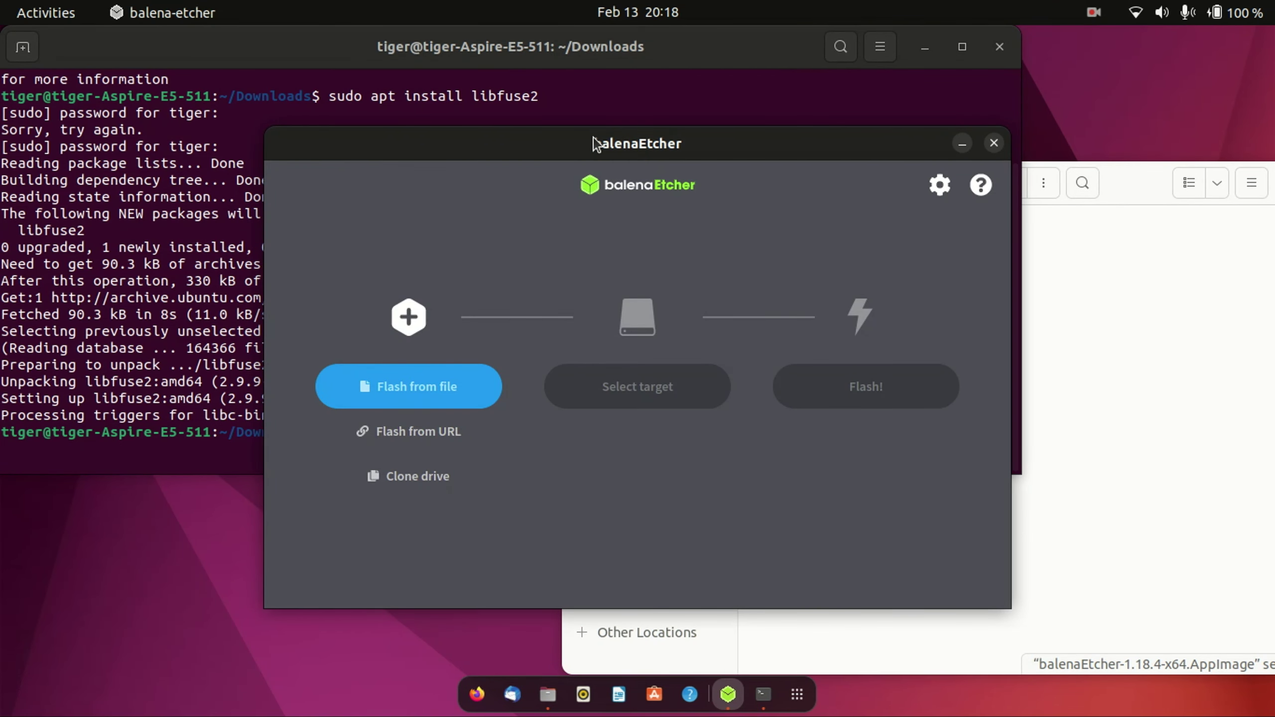
{"action": "left_click_drag", "start_coordinate": [594, 143], "coordinate": [507, 125]}
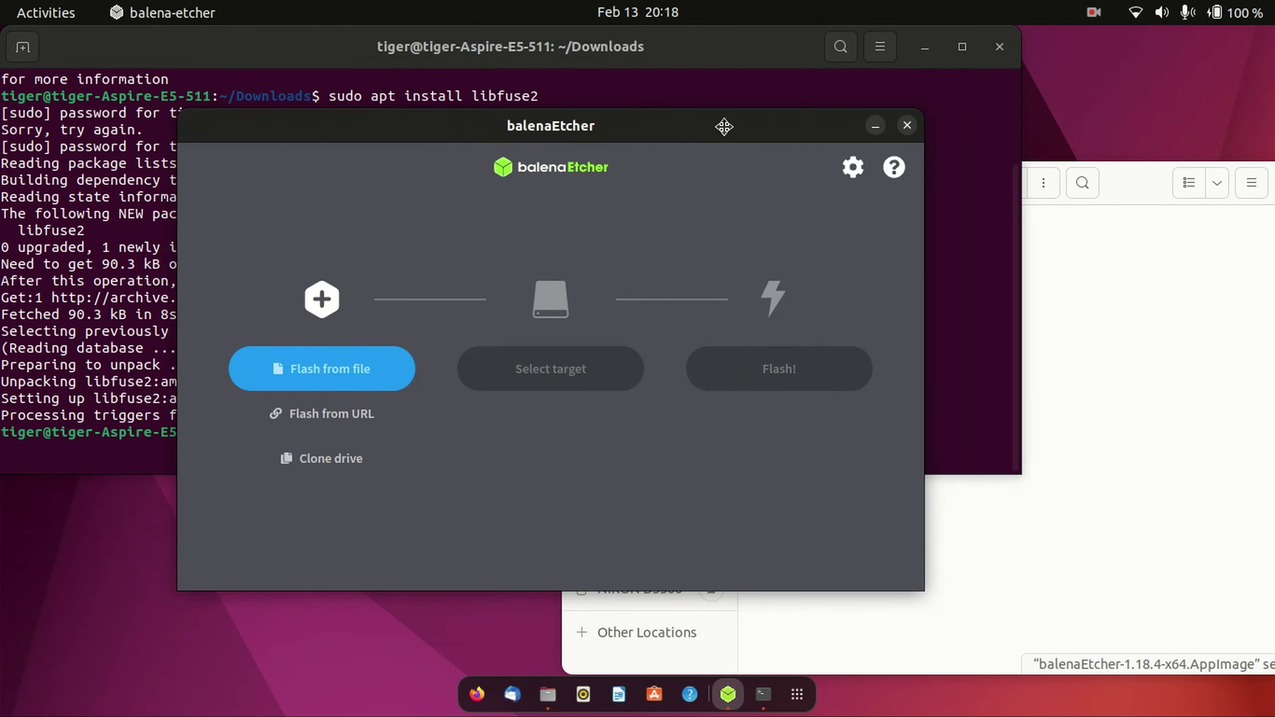
{"action": "left_click", "coordinate": [905, 128]}
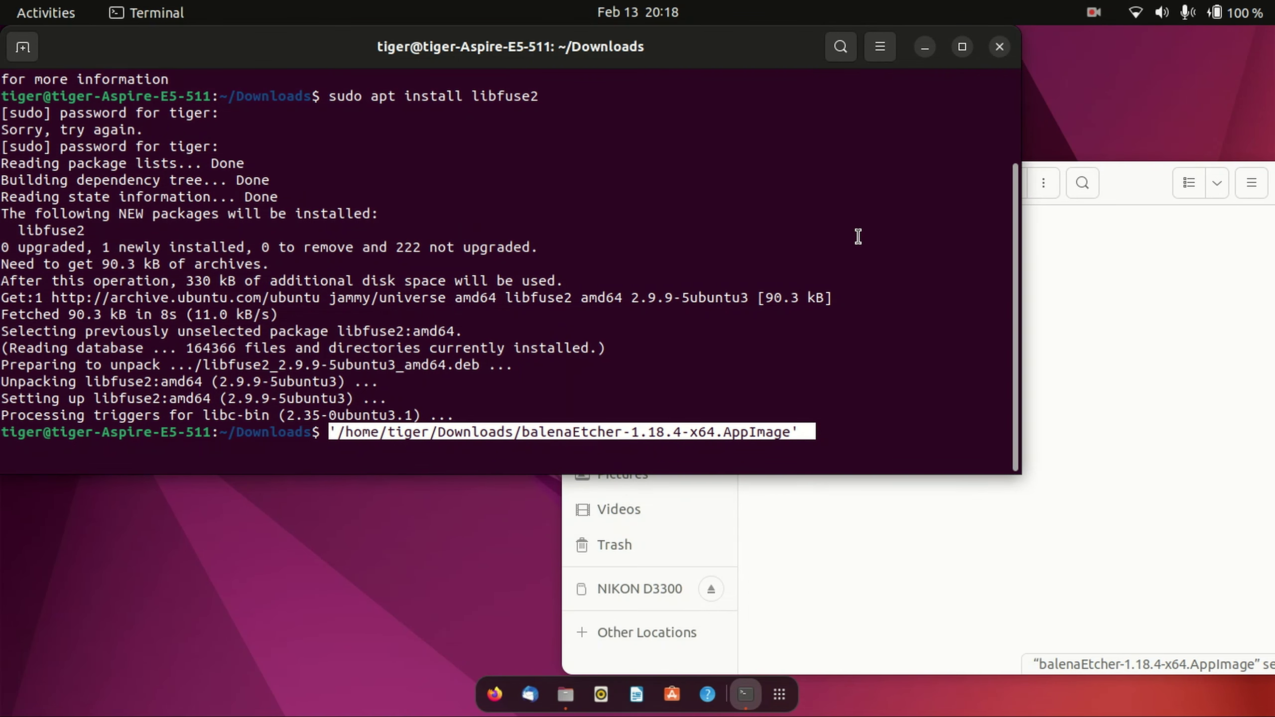
Drop the AppImage path into the terminal again and scroll through its output
{"action": "left_click", "coordinate": [1132, 318]}
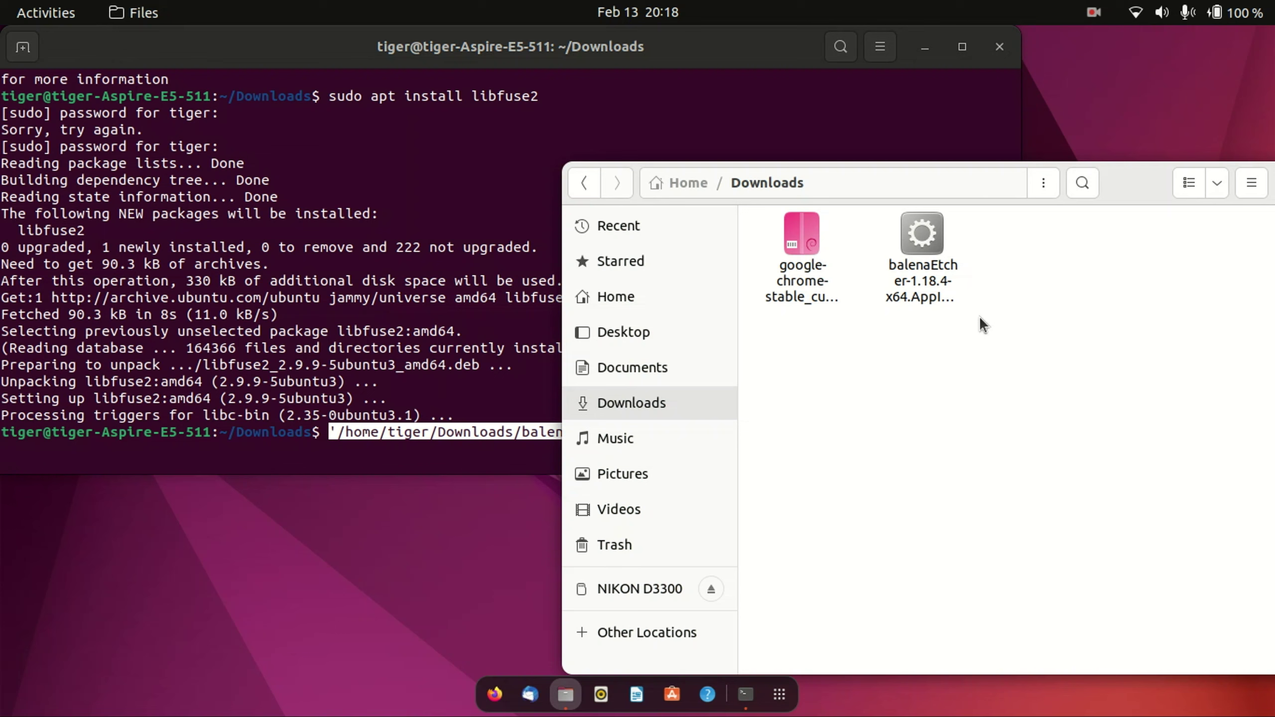
{"action": "left_click_drag", "start_coordinate": [888, 248], "coordinate": [442, 230]}
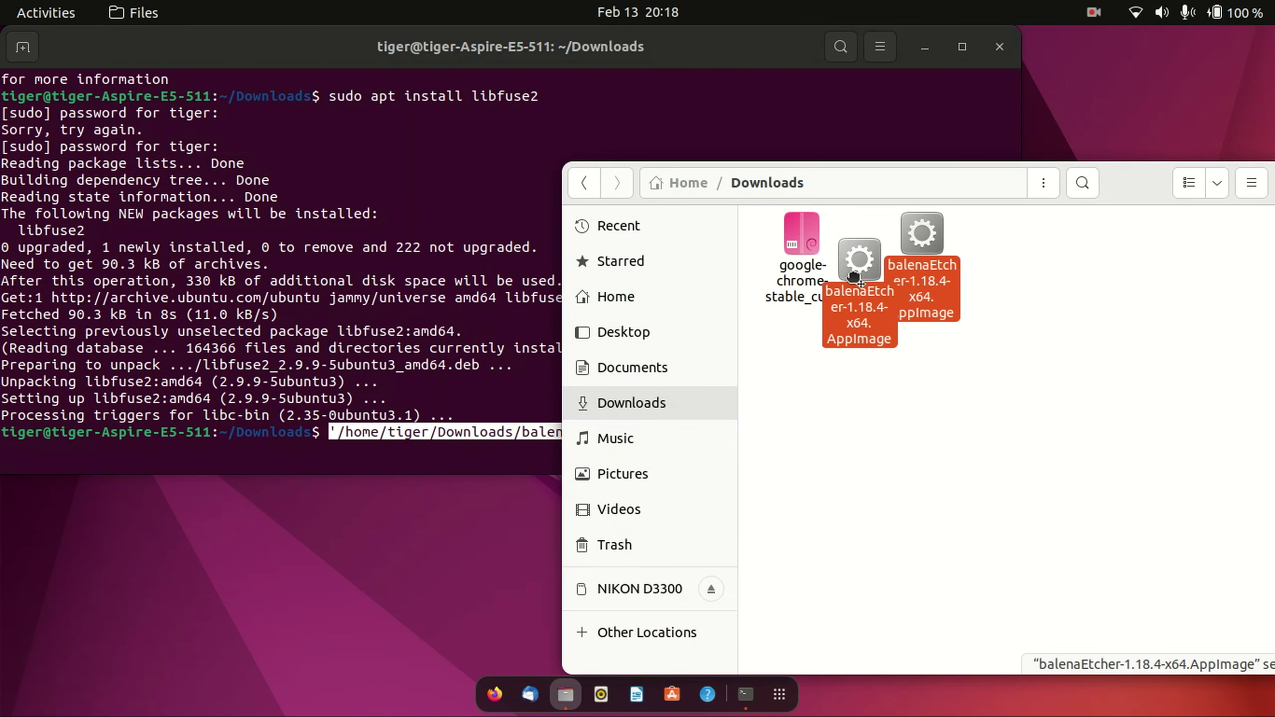
{"action": "left_click", "coordinate": [456, 280]}
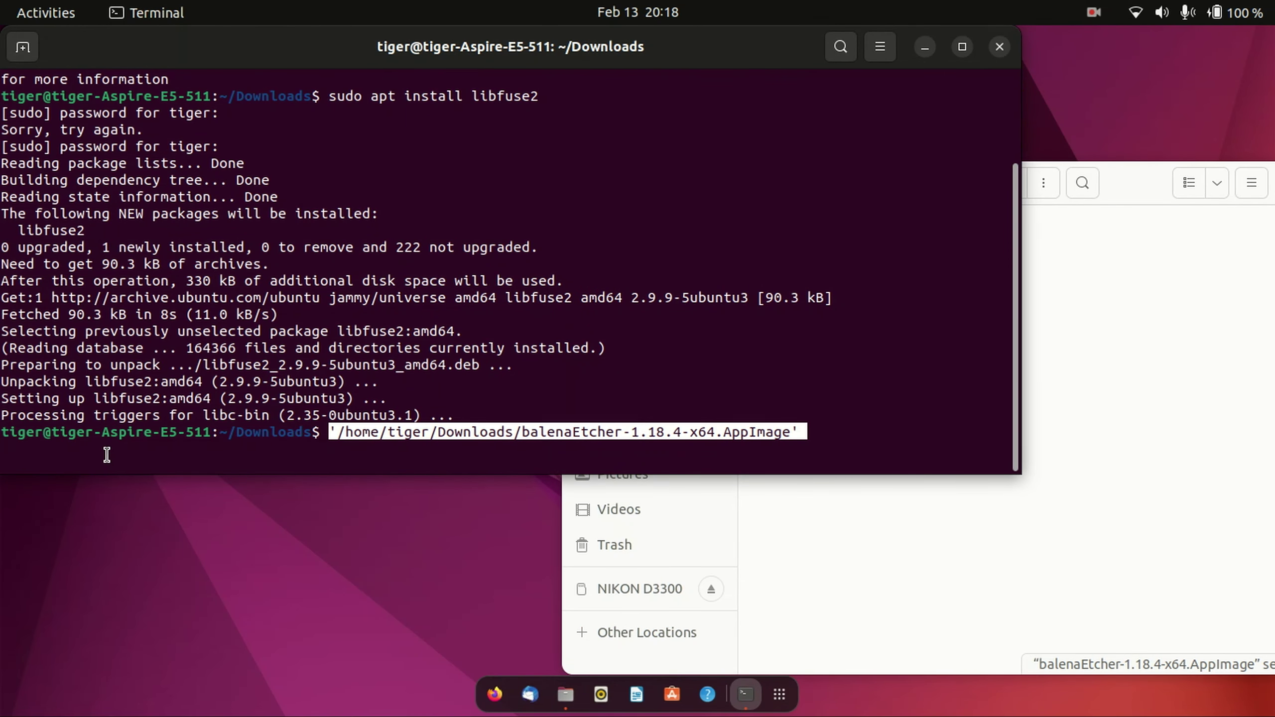
{"action": "scroll", "coordinate": [355, 273], "scroll_direction": "up", "scroll_amount": 2}
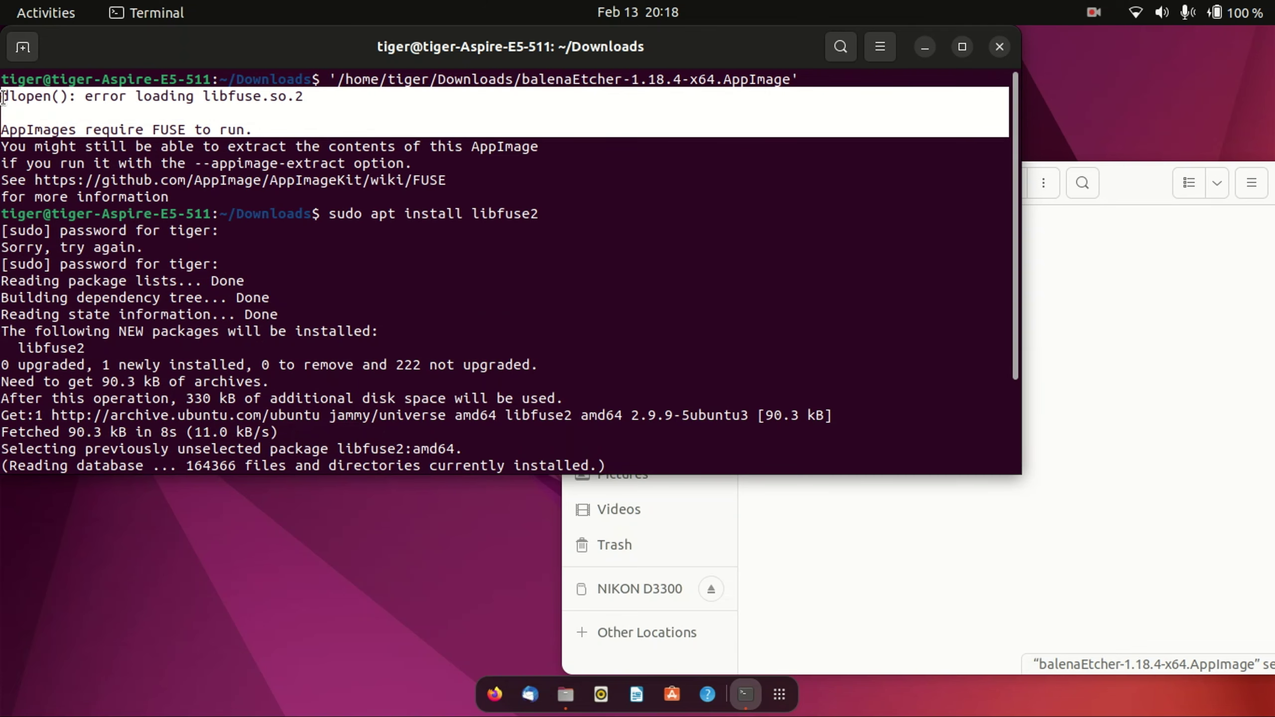
{"action": "scroll", "coordinate": [580, 246], "scroll_direction": "down", "scroll_amount": 2}
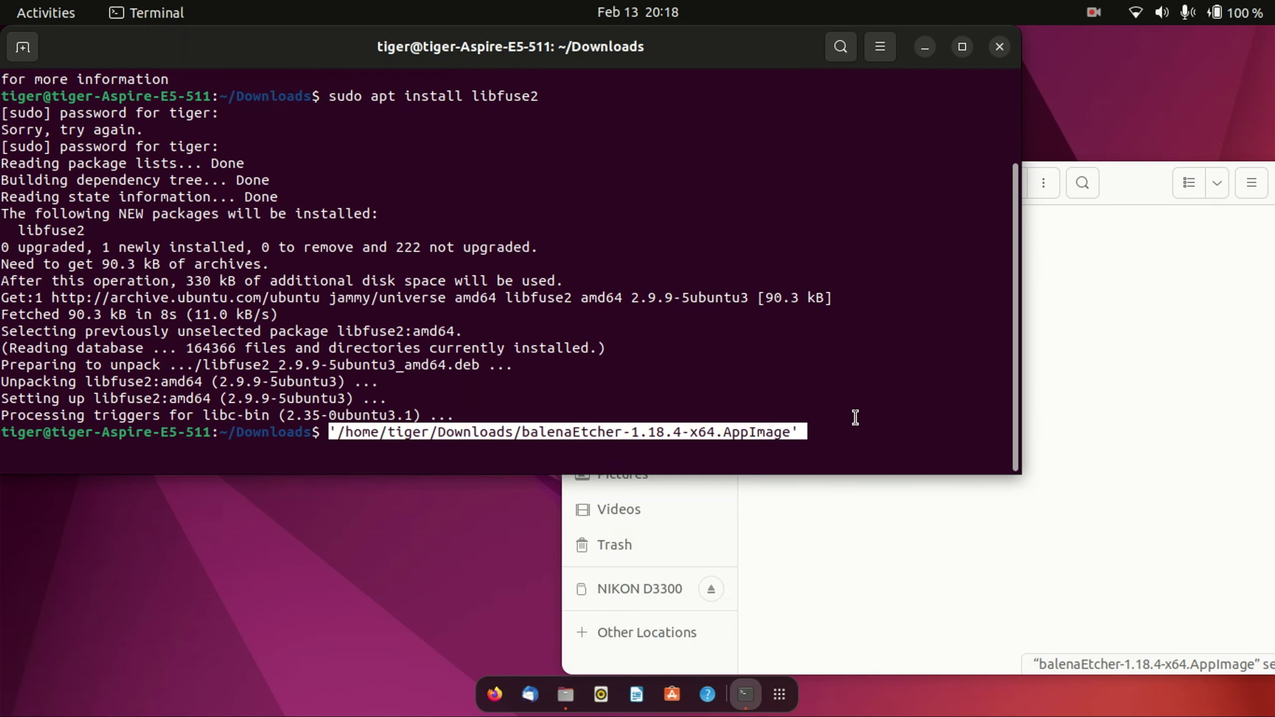
Close the Downloads Files window and the Terminal window
{"action": "left_click", "coordinate": [1164, 326]}
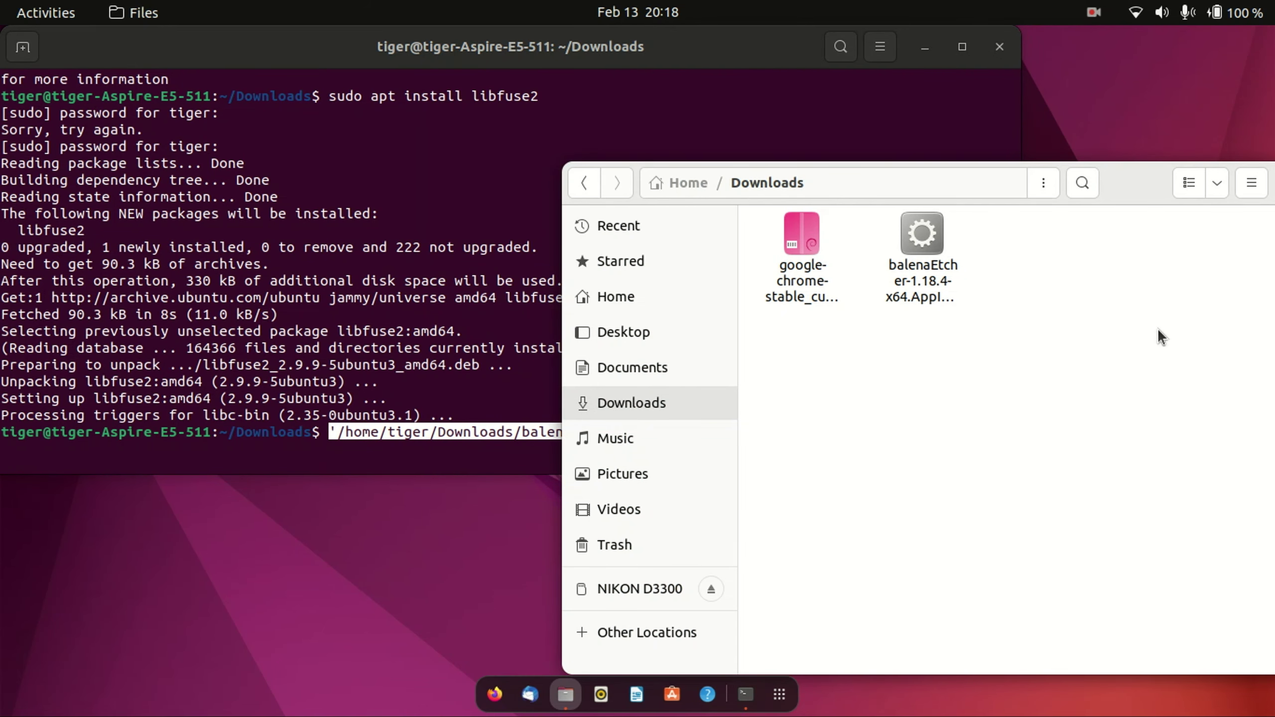
{"action": "left_click_drag", "start_coordinate": [1124, 168], "coordinate": [755, 120]}
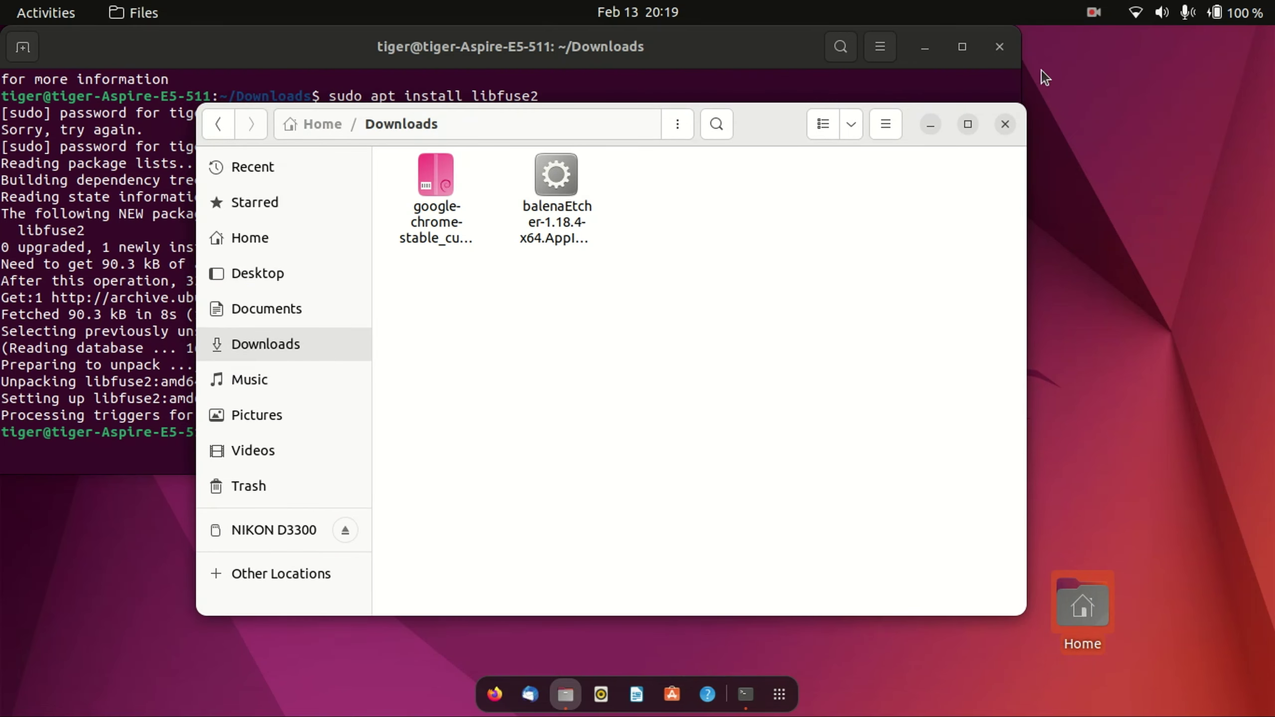
{"action": "left_click", "coordinate": [1005, 124]}
{"action": "left_click", "coordinate": [999, 47]}
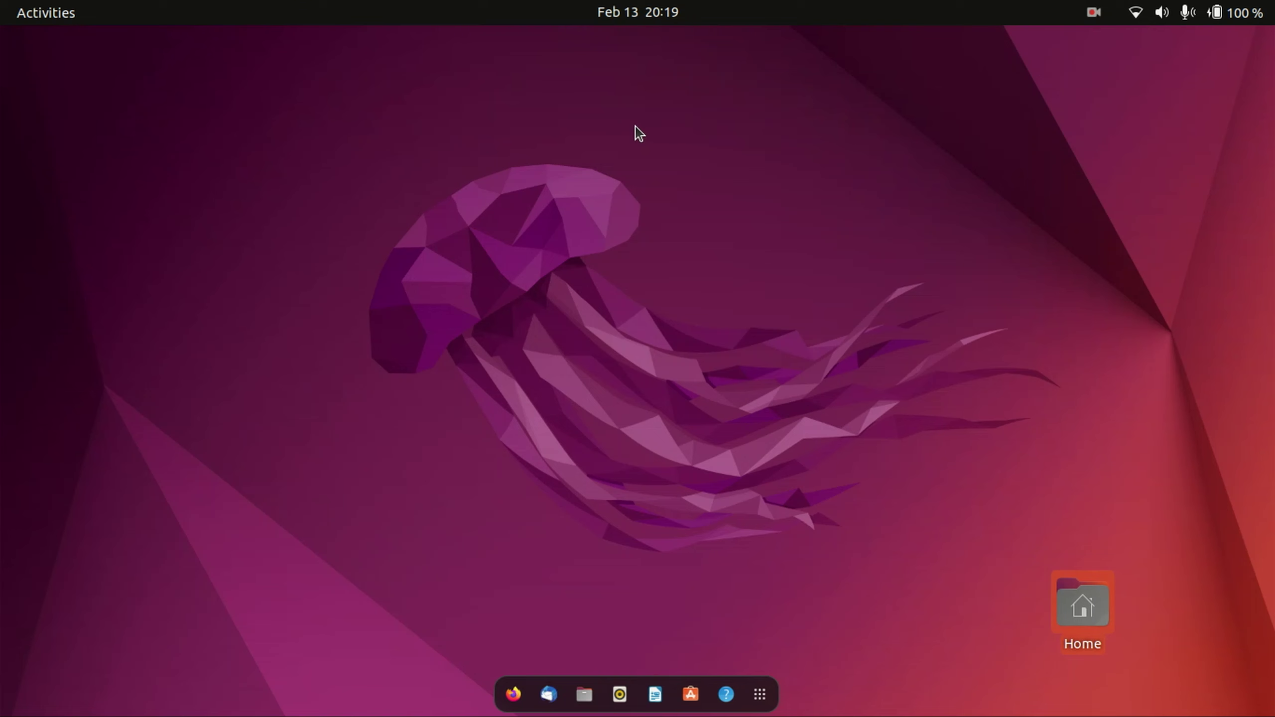
{"action": "right_click", "coordinate": [702, 128]}
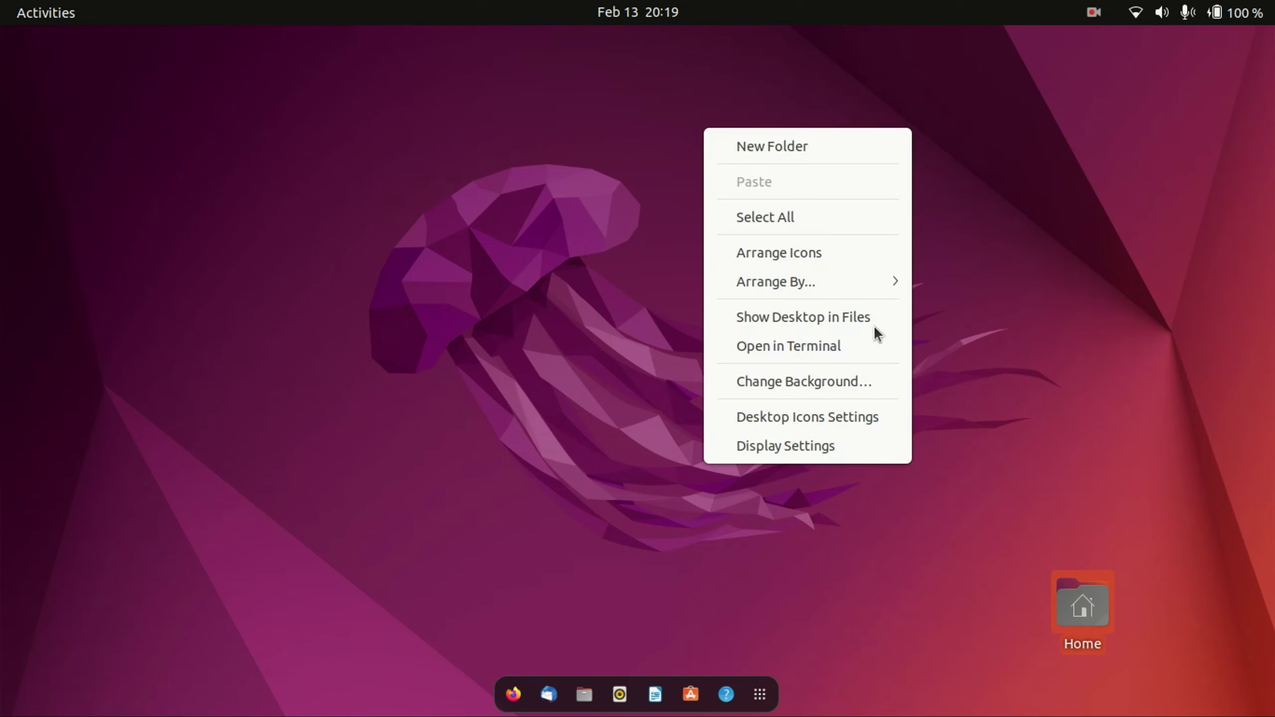
{"action": "left_click", "coordinate": [761, 391]}
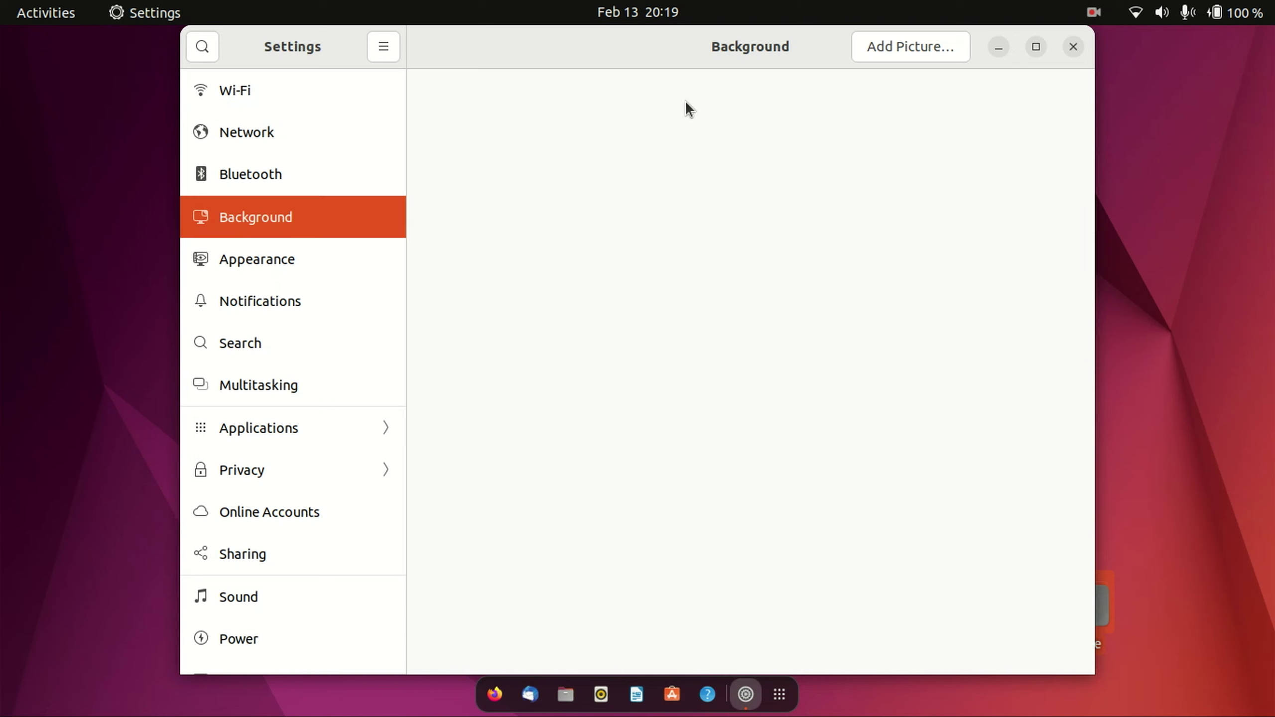
{"action": "left_click", "coordinate": [1068, 47]}
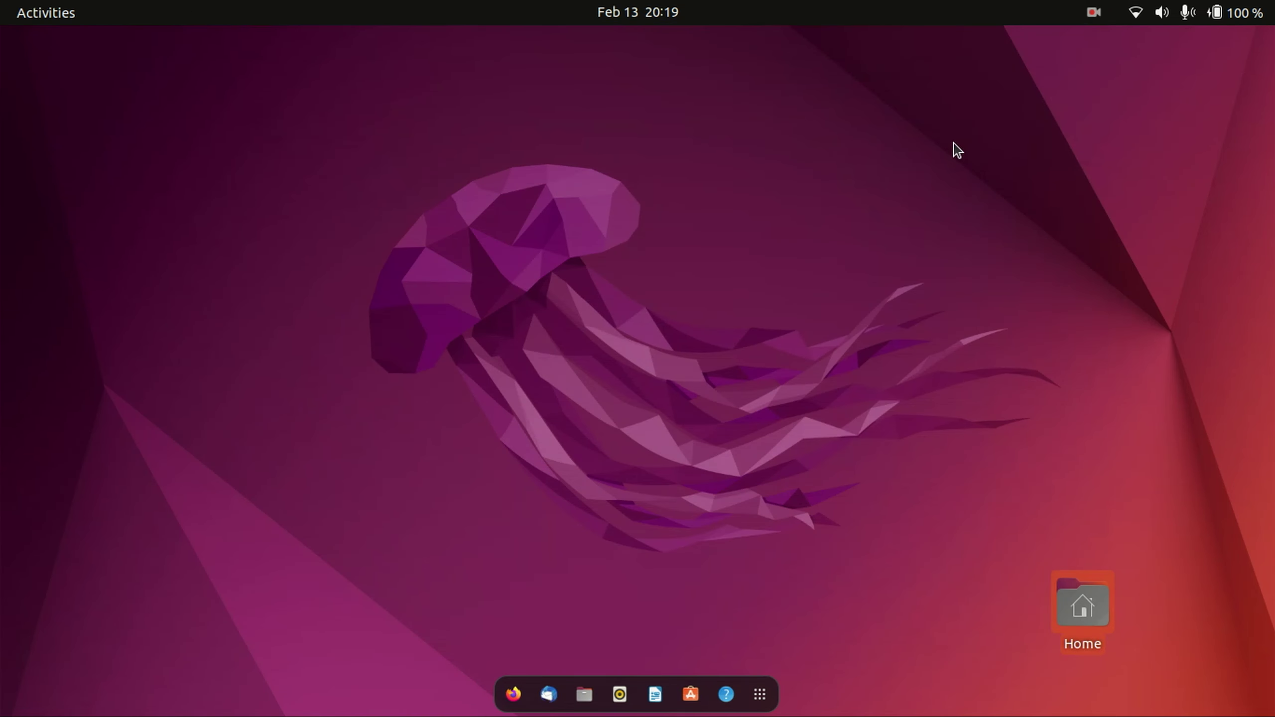